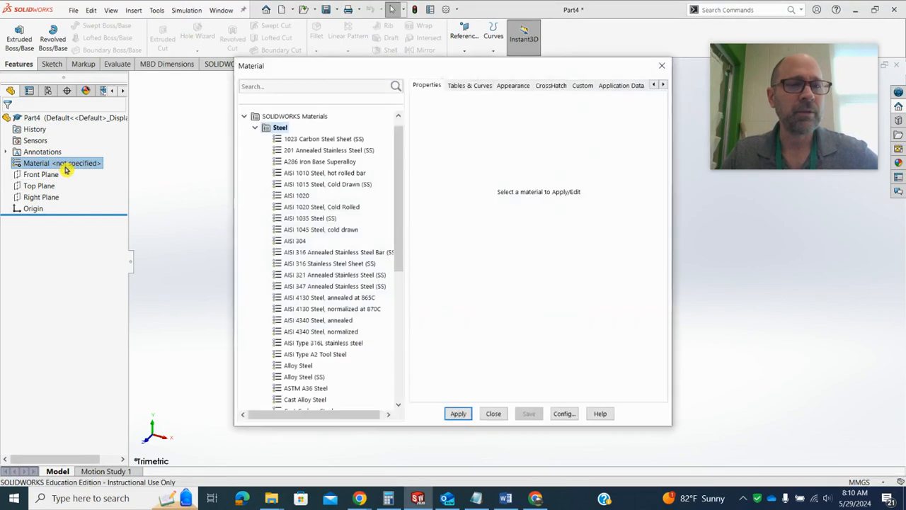
# Assign 1060 Alloy from the aluminium alloys to the part, checking it against the practice question in Chrome
pyautogui.click(256, 130)
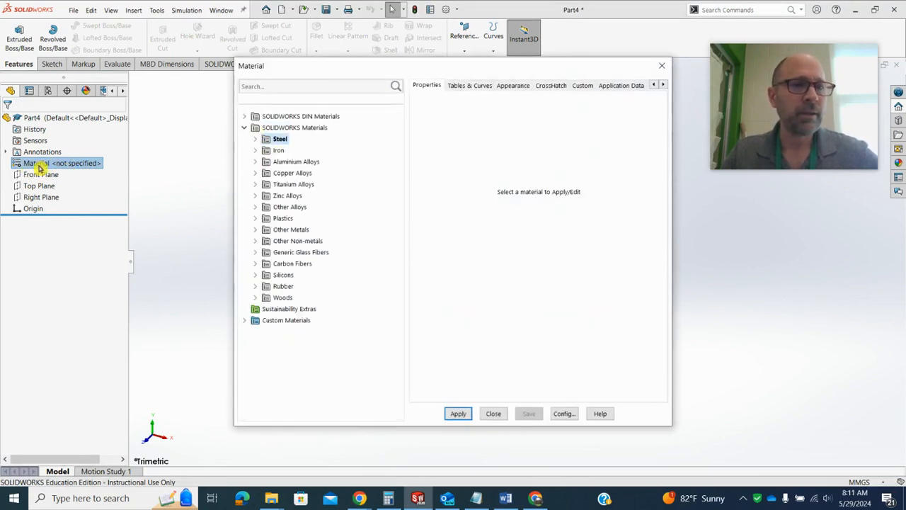
pyautogui.doubleClick(268, 163)
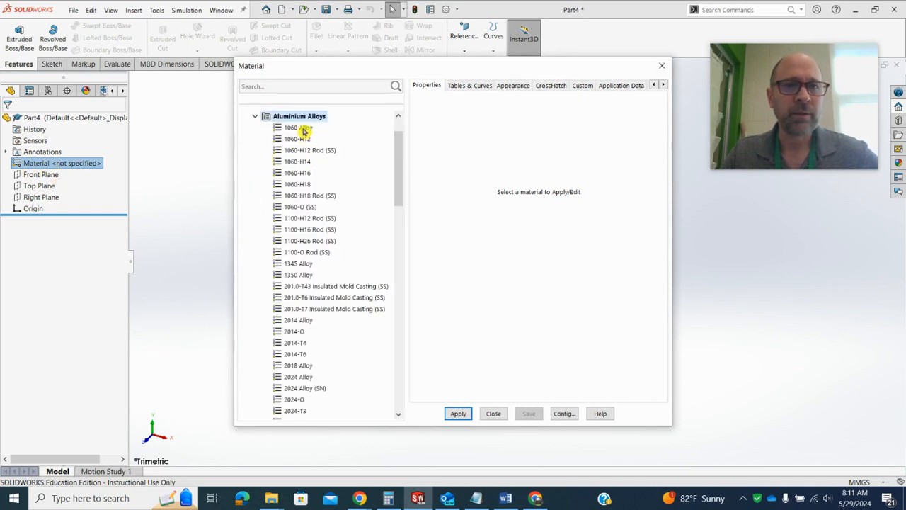
pyautogui.click(299, 128)
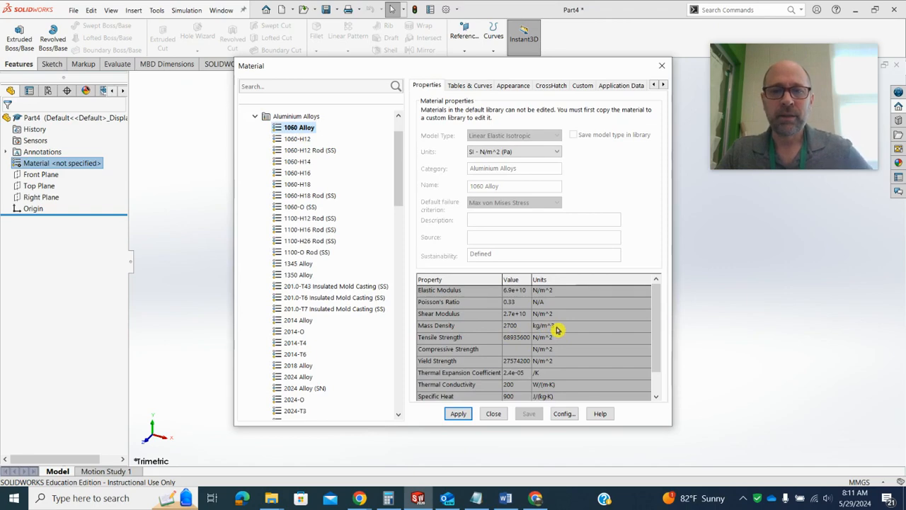
pyautogui.click(360, 498)
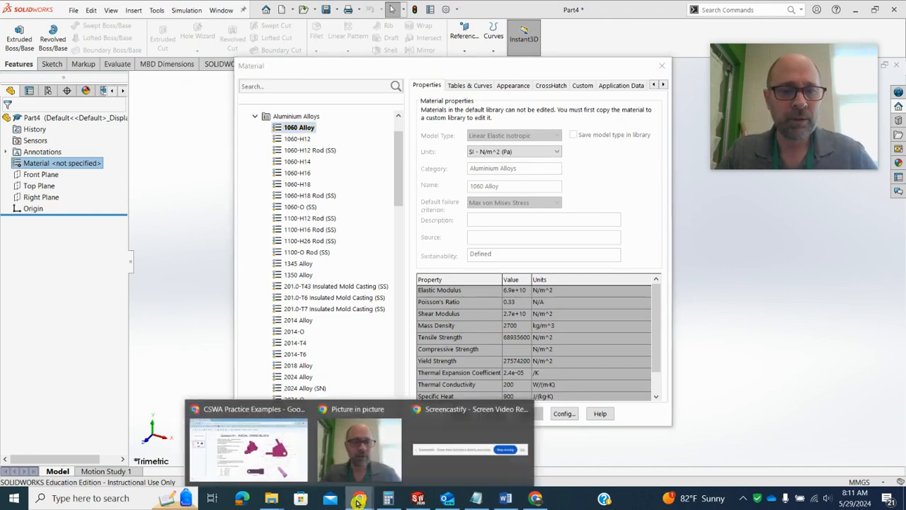
pyautogui.click(261, 457)
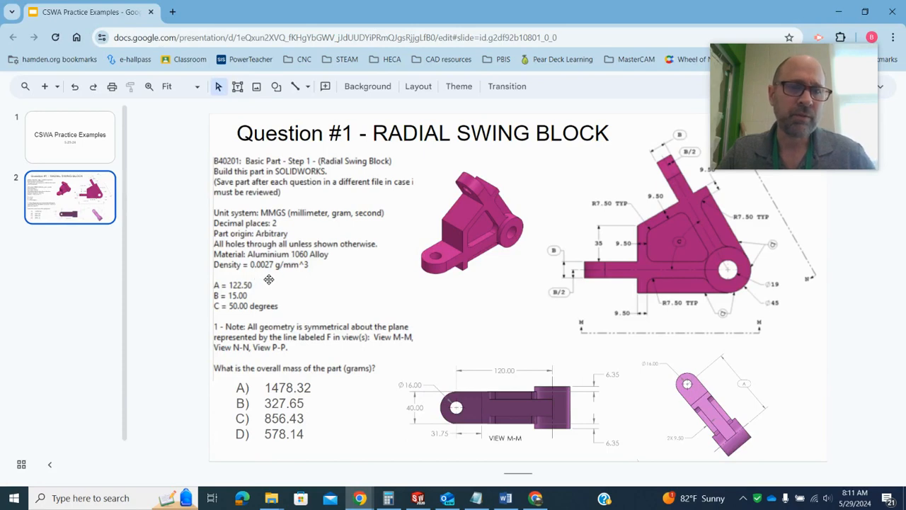
pyautogui.click(841, 11)
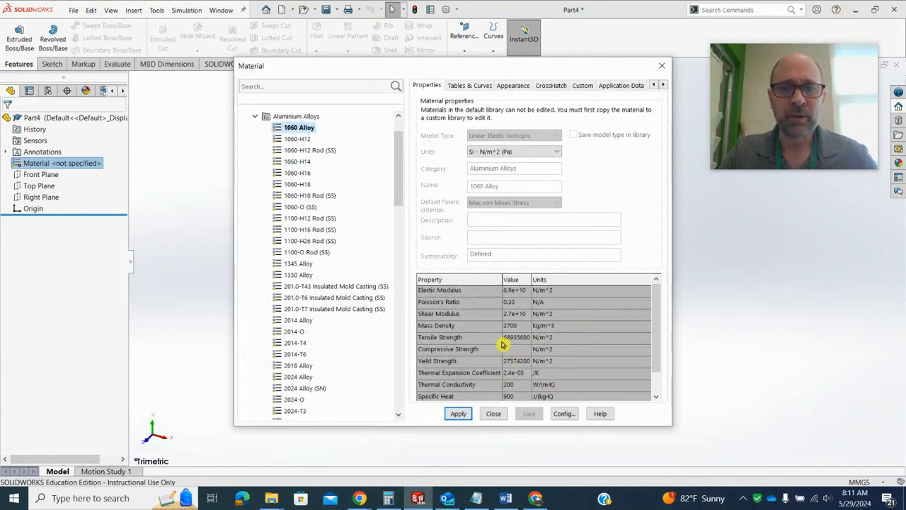
pyautogui.click(459, 415)
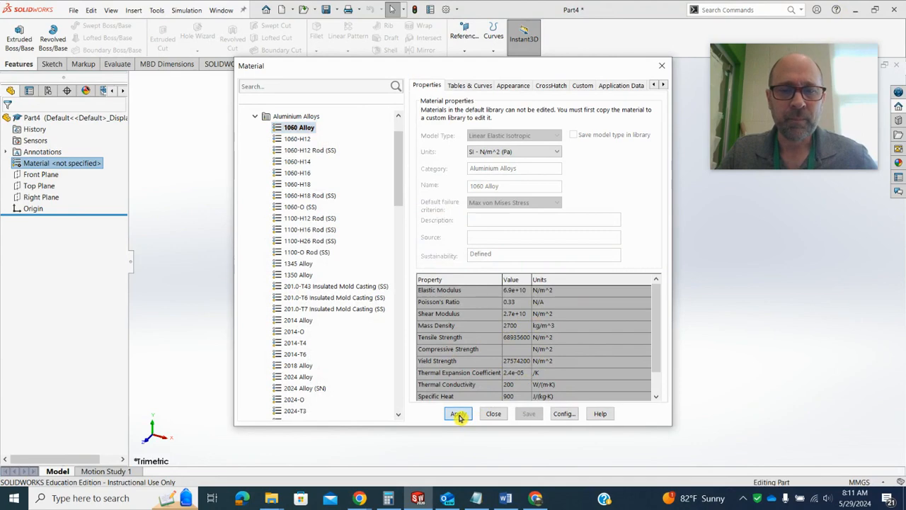
pyautogui.click(493, 414)
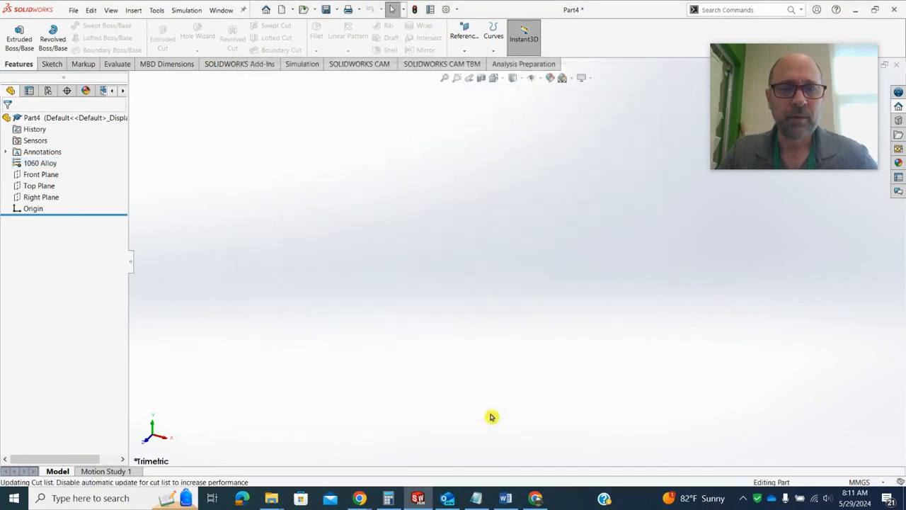
# Start a sketch on the Front Plane and review the Radial Swing Block drawing in Chrome before returning to SOLIDWORKS
pyautogui.click(31, 180)
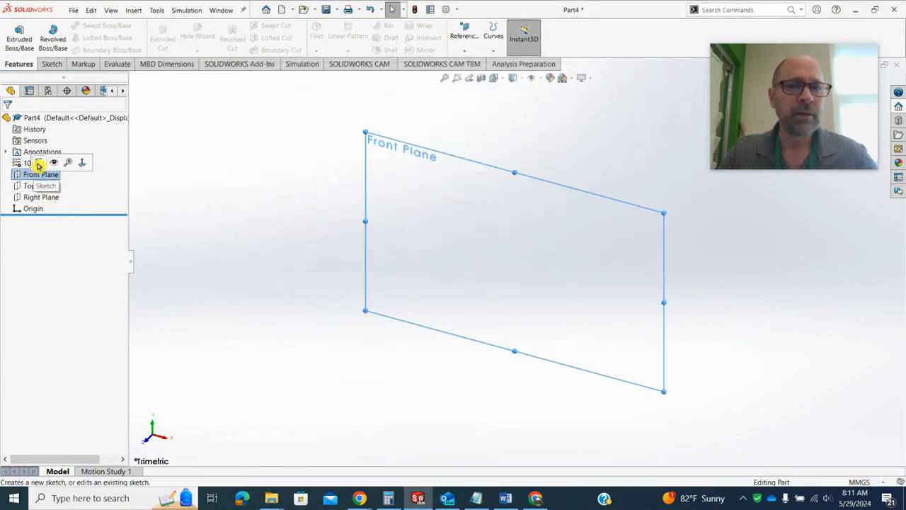
pyautogui.click(35, 164)
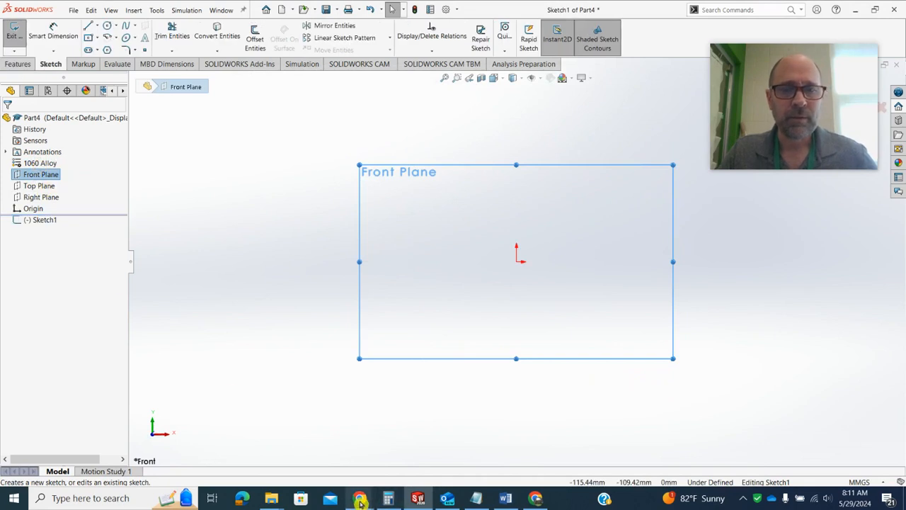
pyautogui.moveTo(361, 500)
pyautogui.moveTo(295, 458)
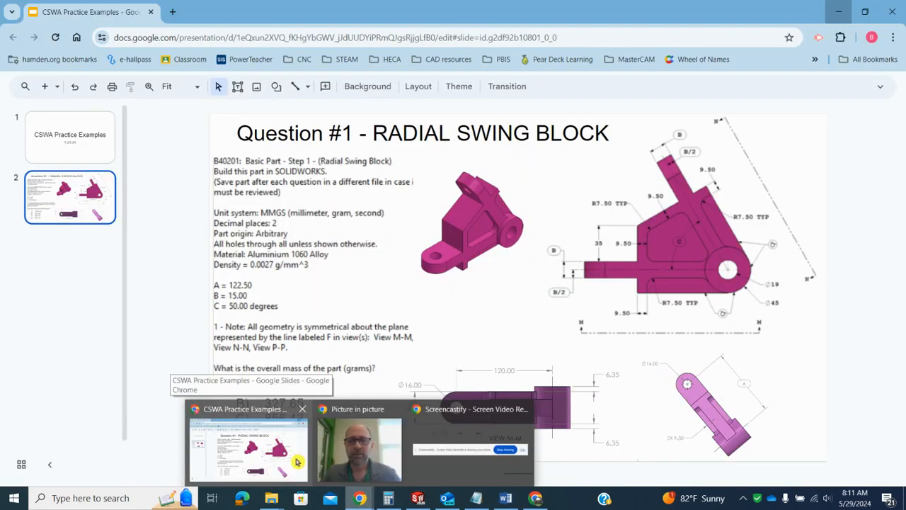
pyautogui.click(295, 462)
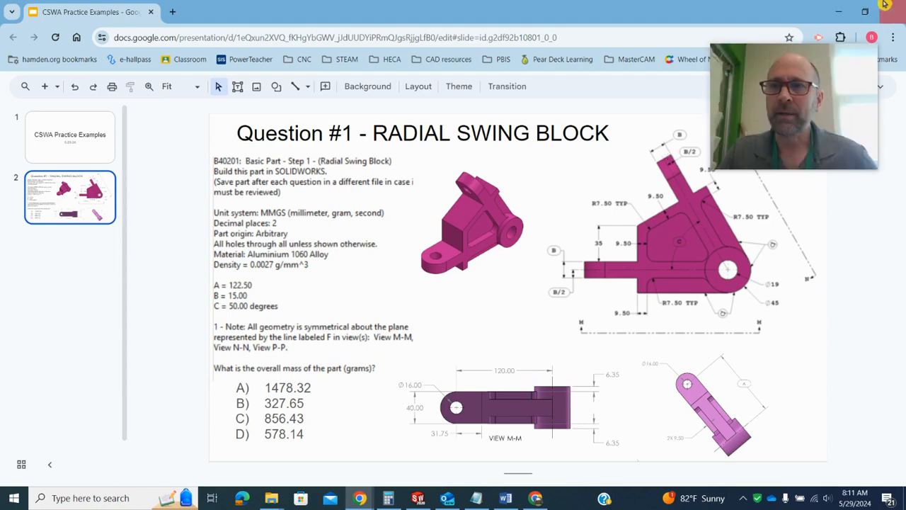
pyautogui.click(419, 499)
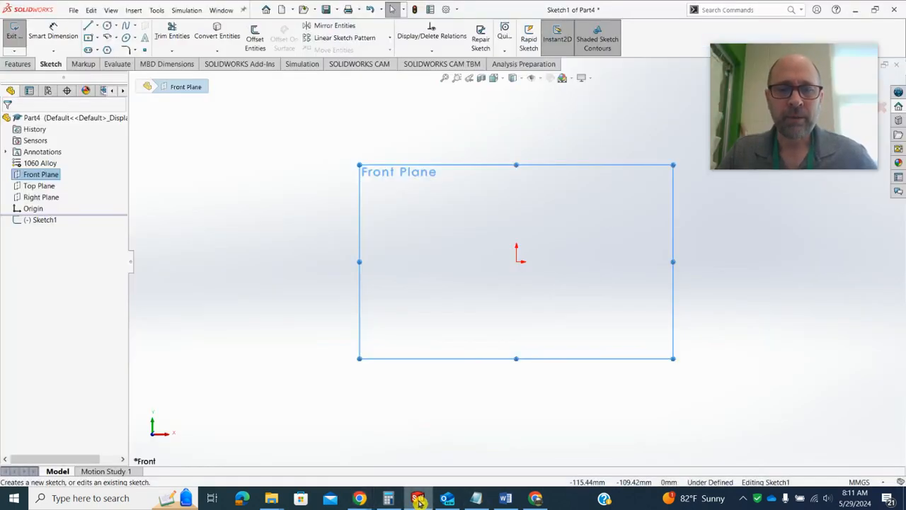
# Sketch a circle centred on the origin with a radius of about 24 mm
pyautogui.click(106, 28)
pyautogui.click(516, 262)
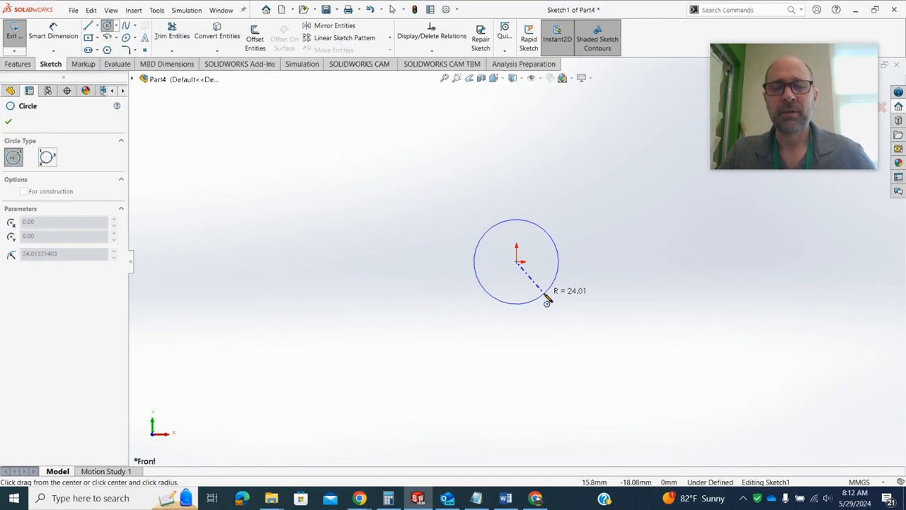
pyautogui.click(547, 300)
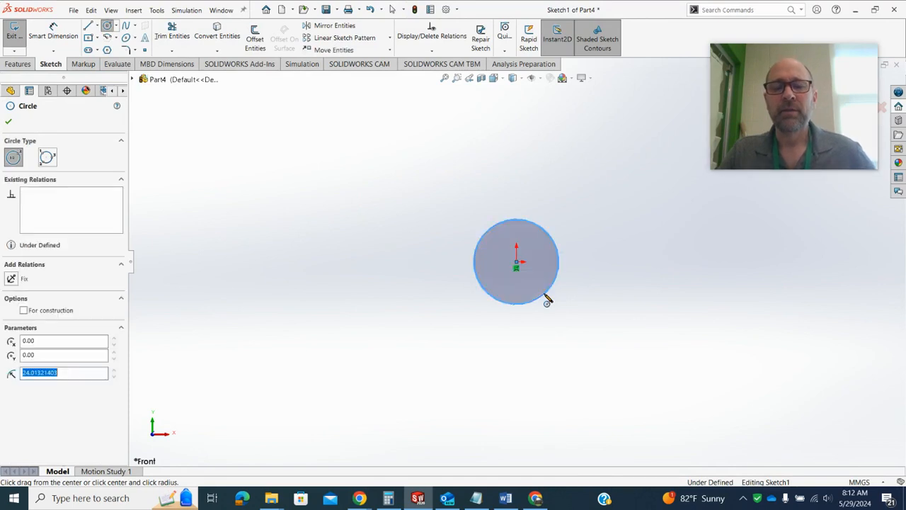
# Draw two centerlines from the origin, one horizontal leftward and one sloping up-left, and lengthen both, the horizontal one to about 143 mm
pyautogui.click(98, 28)
pyautogui.click(114, 51)
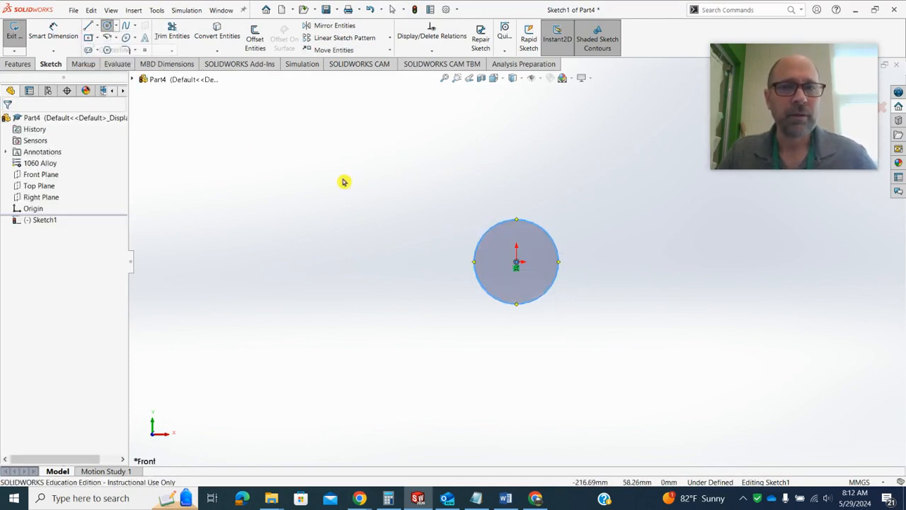
pyautogui.click(518, 263)
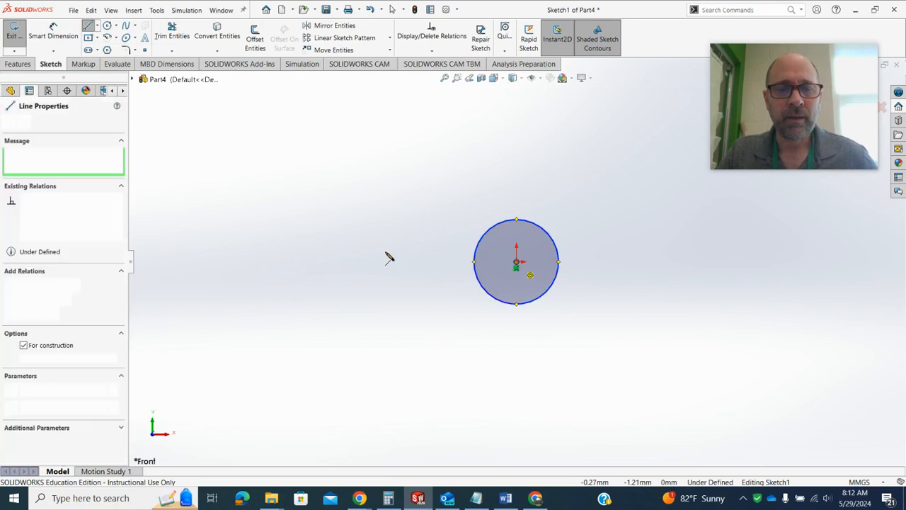
pyautogui.click(286, 262)
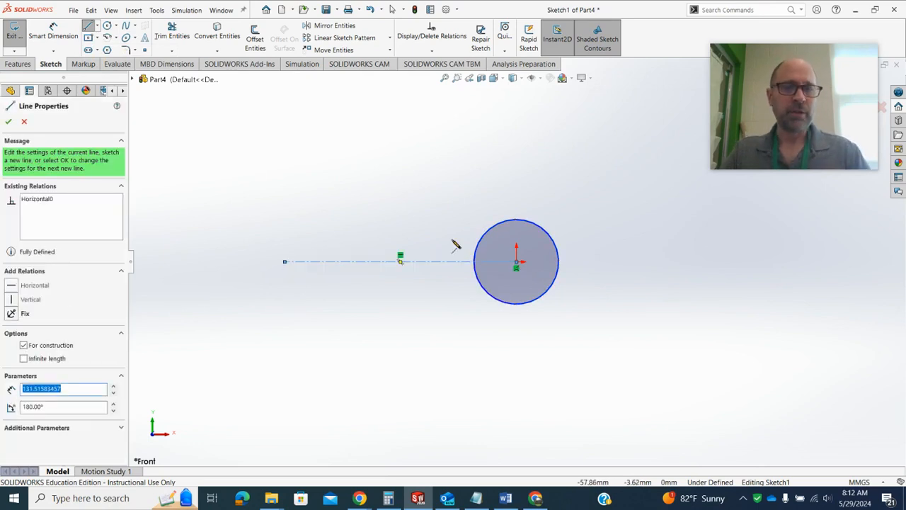
pyautogui.click(516, 263)
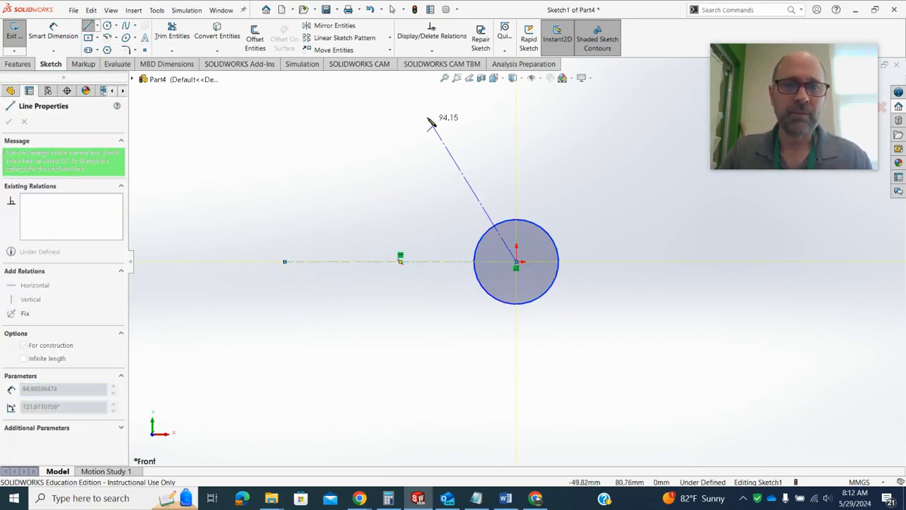
pyautogui.click(404, 100)
pyautogui.press('z')
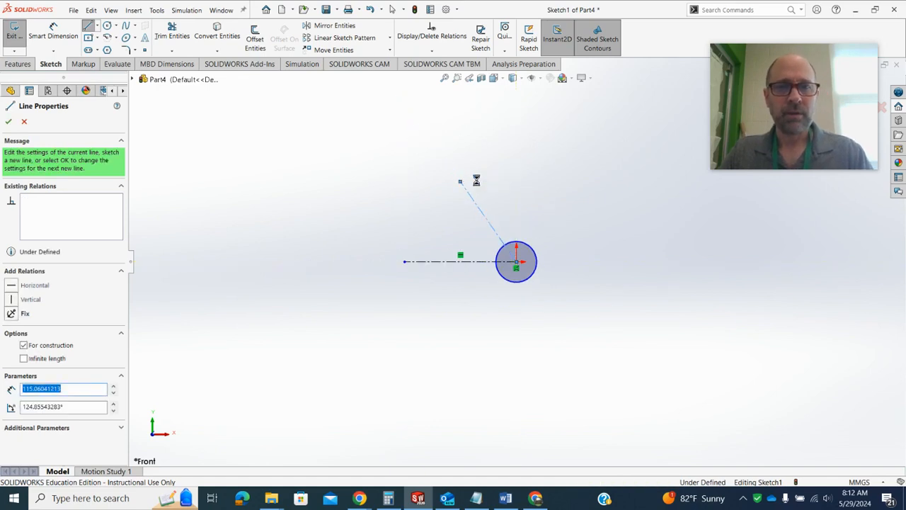
pyautogui.press('Escape')
pyautogui.moveTo(460, 182)
pyautogui.mouseDown()
pyautogui.moveTo(443, 157)
pyautogui.moveTo(456, 173)
pyautogui.mouseUp()
pyautogui.moveTo(409, 265); pyautogui.dragTo(395, 262)
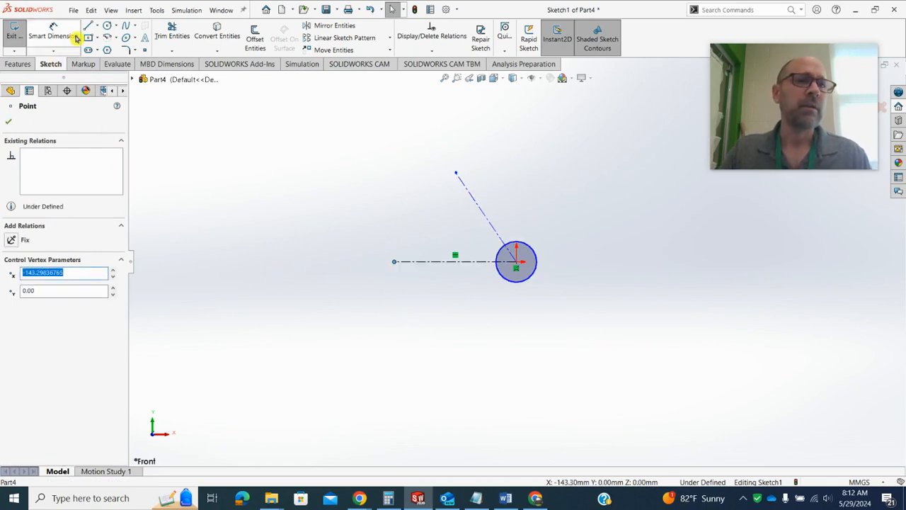
# Sketch a four-line profile from the circle's lowest point: about 105 mm leftward, up vertically, sloping up-right, and about 84 mm back down to the circle
pyautogui.click(99, 27)
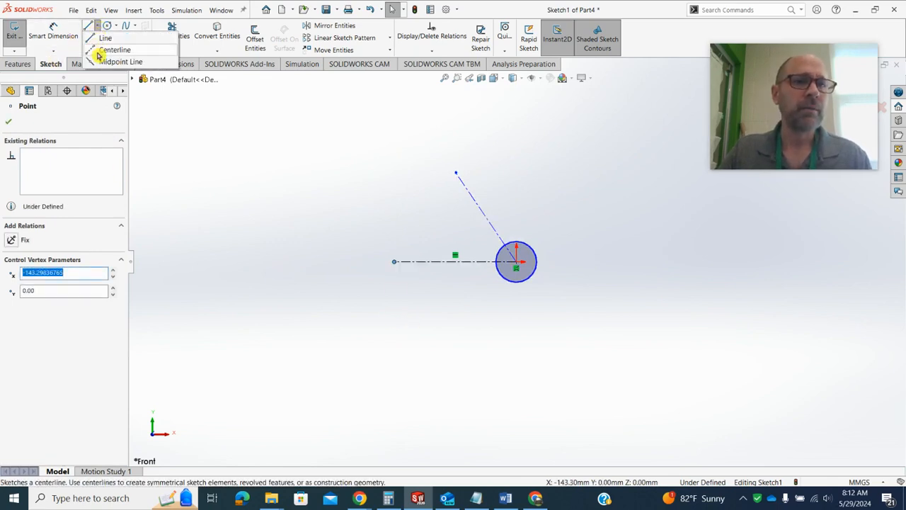
pyautogui.click(103, 34)
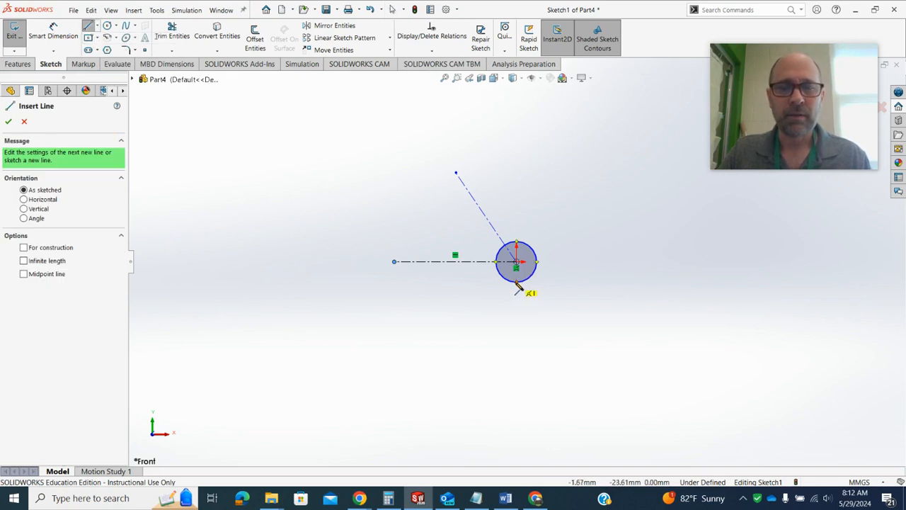
pyautogui.click(516, 282)
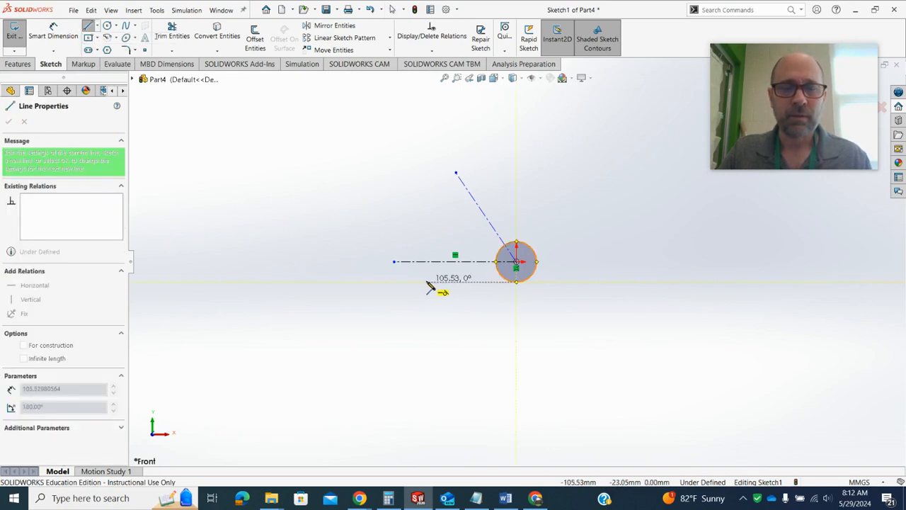
pyautogui.click(427, 282)
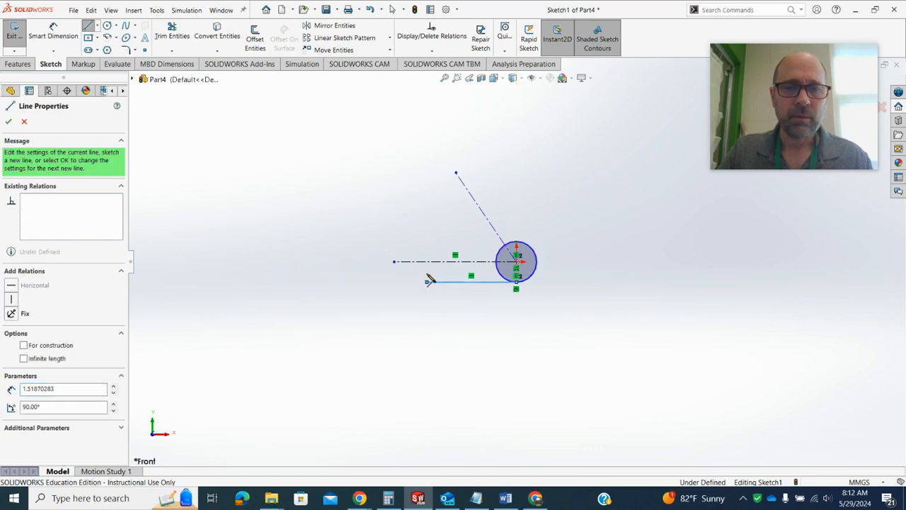
pyautogui.click(427, 232)
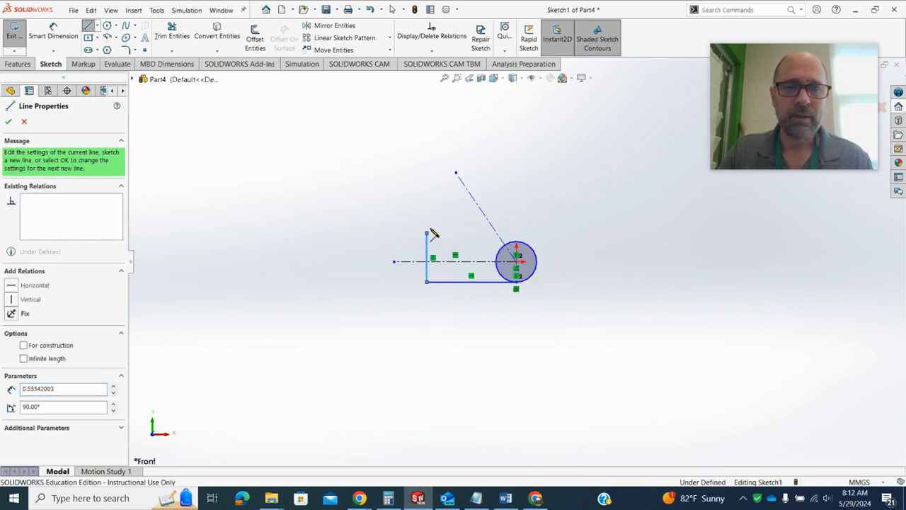
pyautogui.click(493, 189)
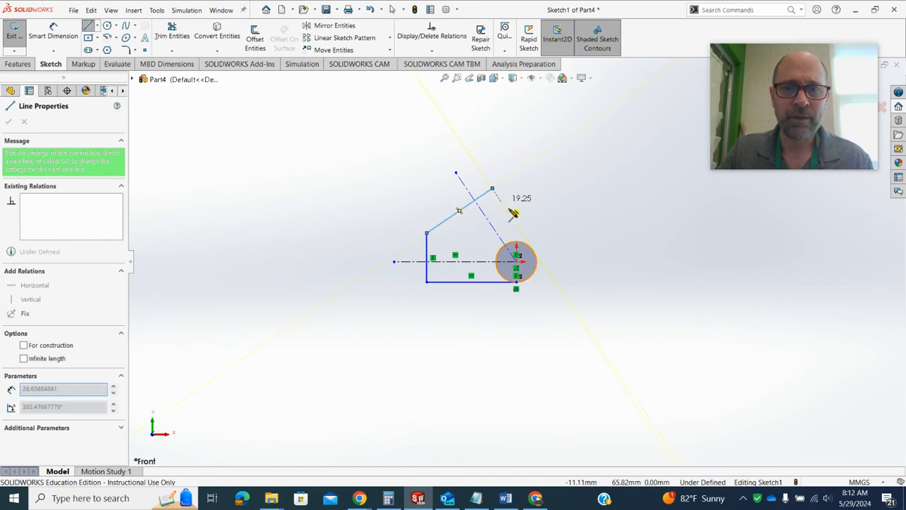
pyautogui.click(533, 250)
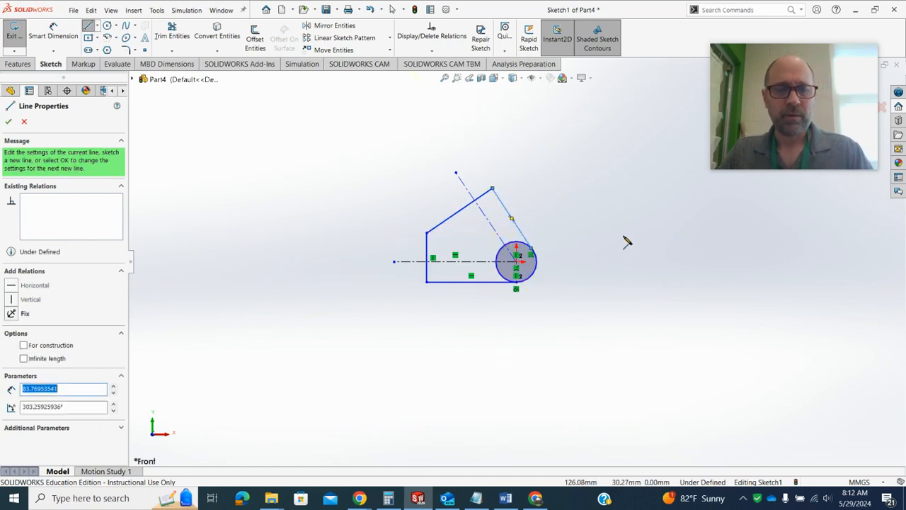
pyautogui.press('Escape')
# Move the profile's top corner slightly upward and make the line from it to the circle parallel to the angled centerline
pyautogui.scroll(-5, 545, 237)
pyautogui.scroll(4, 597, 308)
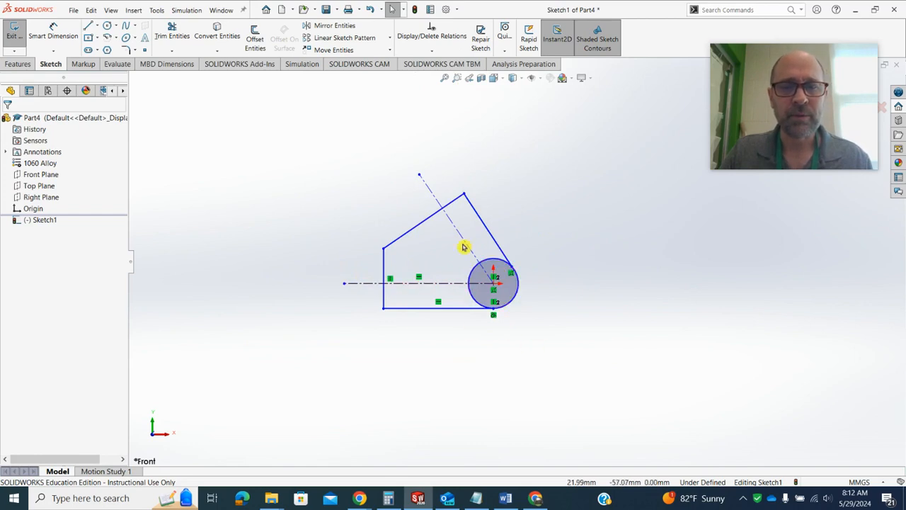
pyautogui.click(466, 195)
pyautogui.moveTo(467, 199); pyautogui.dragTo(469, 190)
pyautogui.click(480, 214)
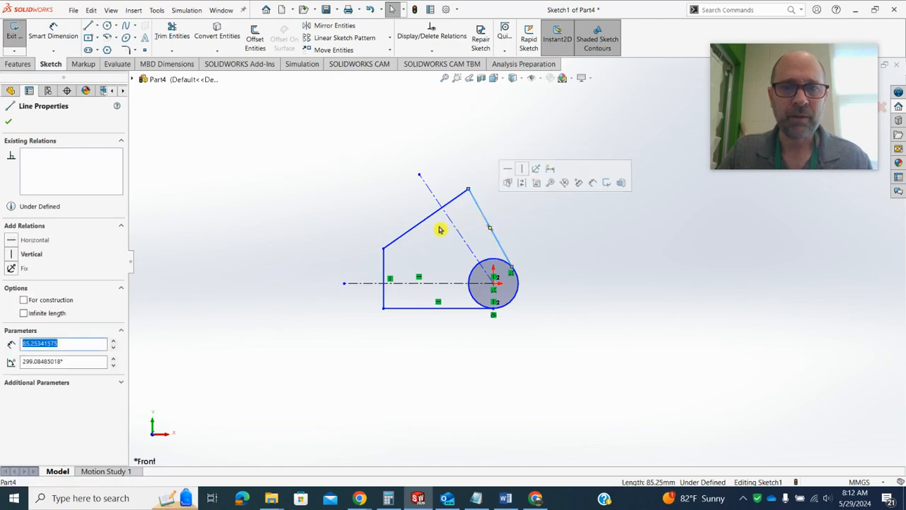
pyautogui.keyDown('ctrl'); pyautogui.click(452, 225); pyautogui.keyUp('ctrl')
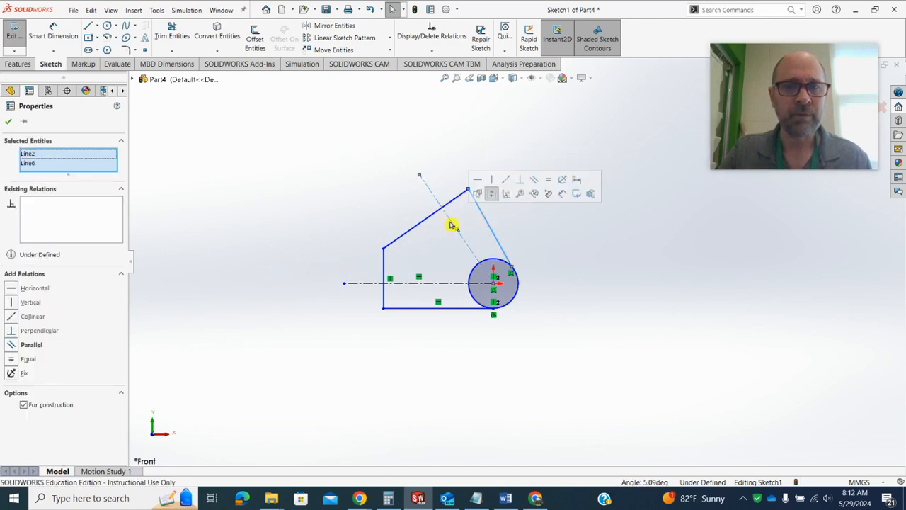
pyautogui.click(511, 181)
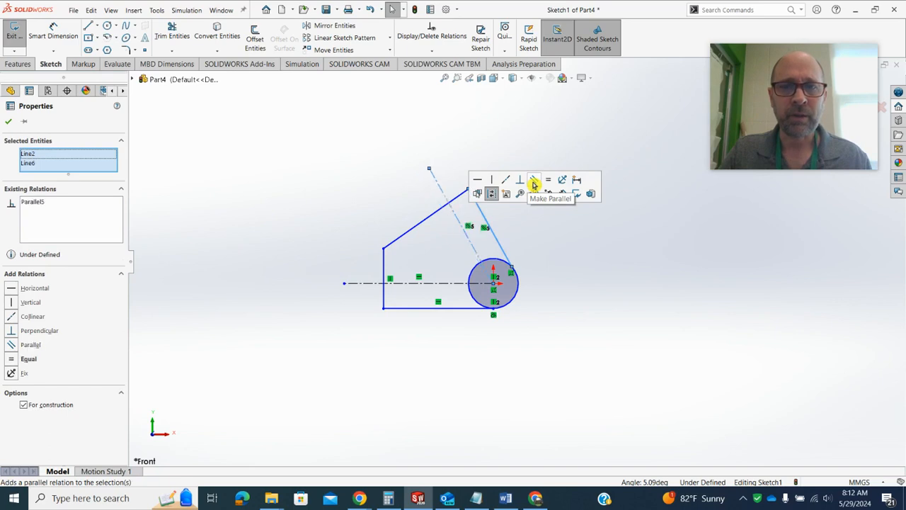
pyautogui.click(583, 276)
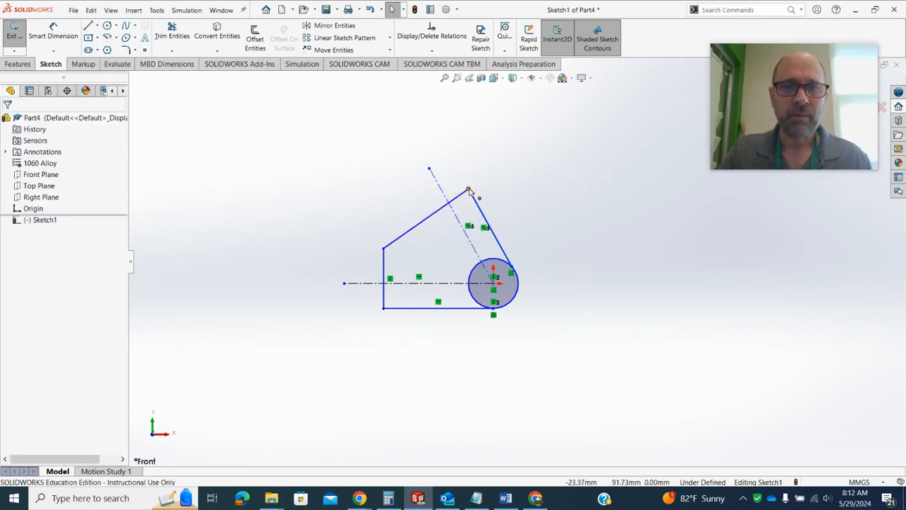
# Shift the profile's top corner slightly down and left, moving the parallel centerline with it
pyautogui.click(467, 190)
pyautogui.moveTo(465, 190); pyautogui.dragTo(466, 193)
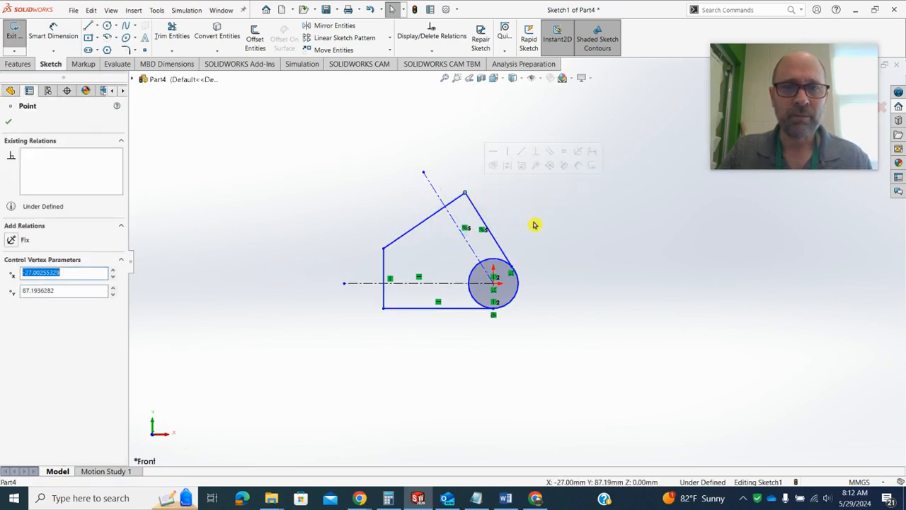
pyautogui.click(534, 225)
# Make the profile's sloping upper-left line perpendicular to the line running down to the circle, and dismiss the mail notification
pyautogui.click(459, 203)
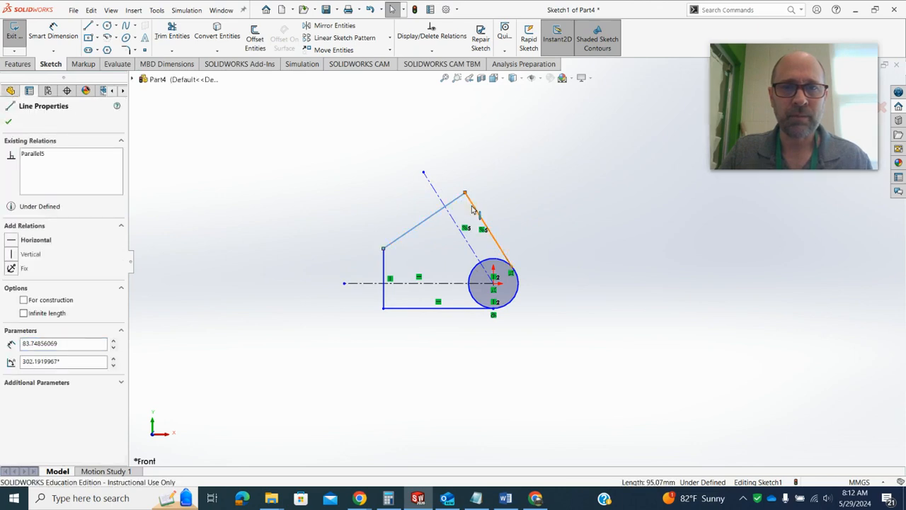
pyautogui.keyDown('ctrl'); pyautogui.click(473, 205); pyautogui.keyUp('ctrl')
pyautogui.click(539, 169)
pyautogui.click(578, 245)
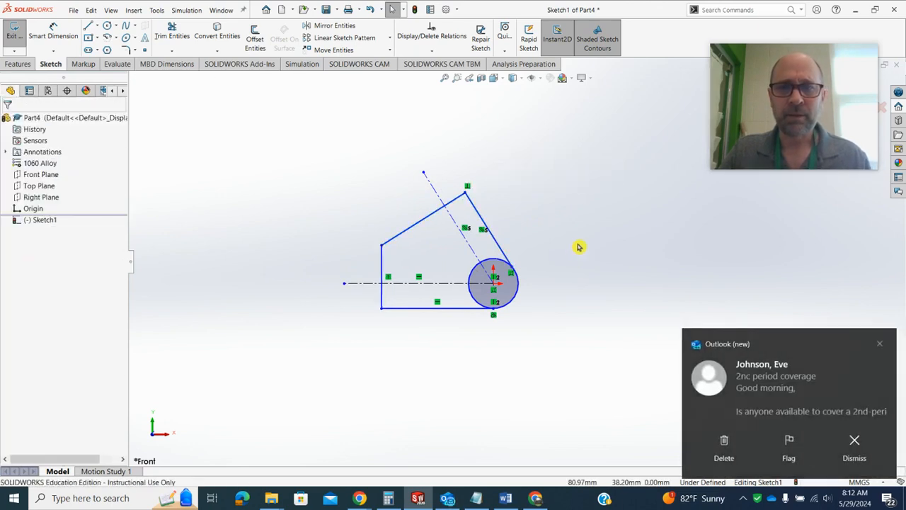
pyautogui.click(882, 344)
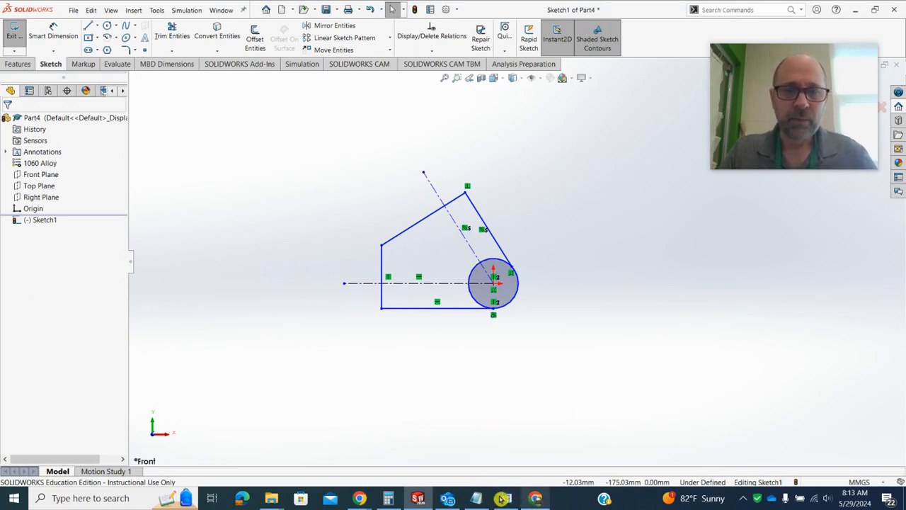
# Consult the Radial Swing Block drawing in the browser and move the corner above the profile's vertical edge slightly up and right
pyautogui.moveTo(361, 499)
pyautogui.click(255, 437)
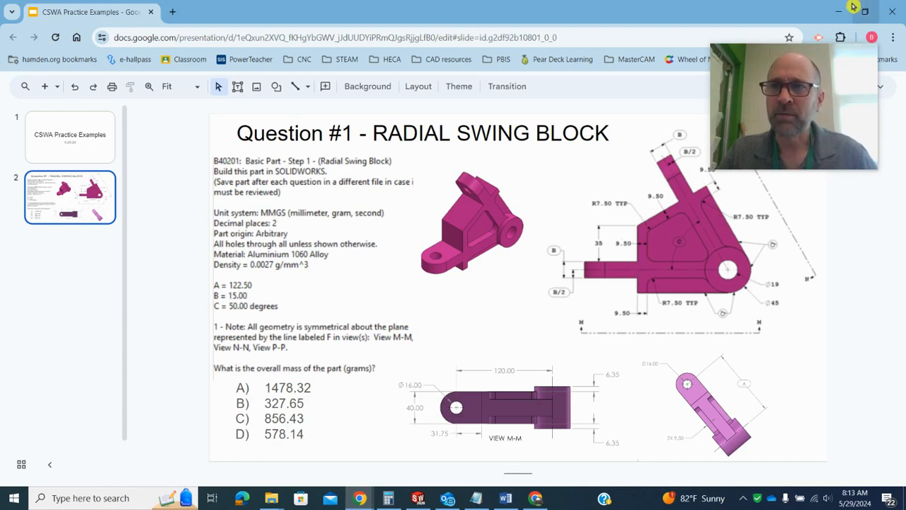
pyautogui.hotkey('alt', 'Tab')
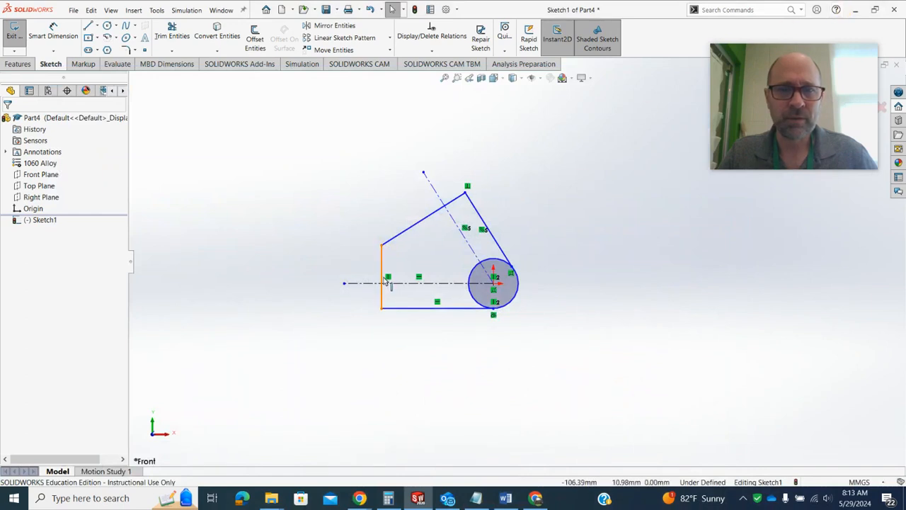
pyautogui.moveTo(382, 243)
pyautogui.mouseDown()
pyautogui.moveTo(379, 250)
pyautogui.moveTo(409, 236)
pyautogui.moveTo(387, 238)
pyautogui.mouseUp()
pyautogui.click(315, 222)
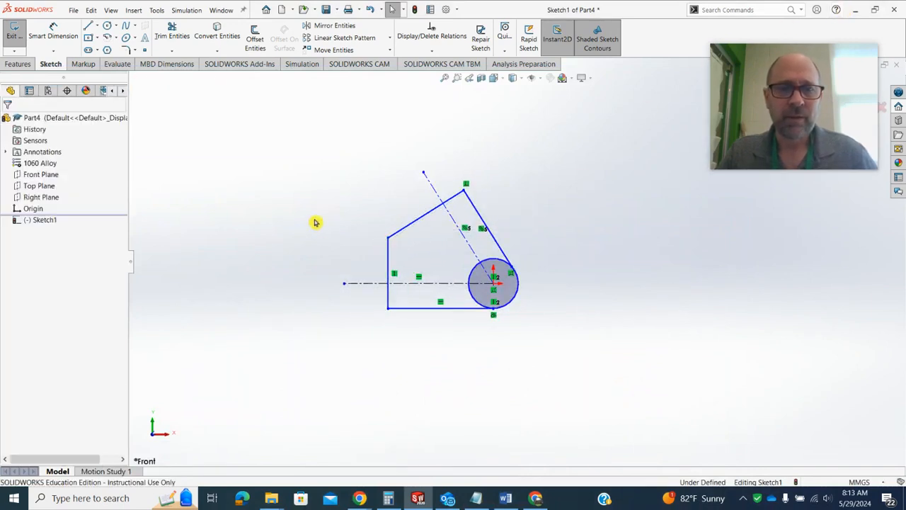
# Sketch a three-line rectangular tab about 42 mm long, extending leftward from the profile's vertical edge around the horizontal centerline
pyautogui.click(99, 26)
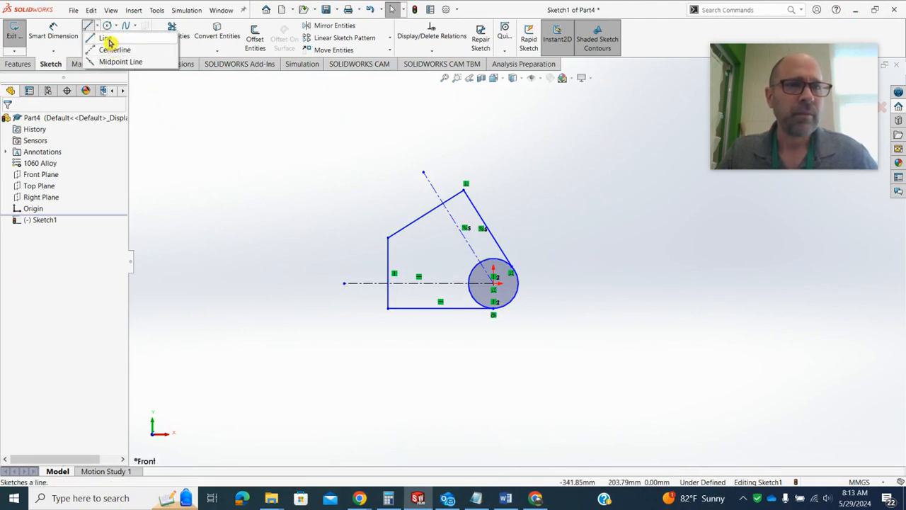
pyautogui.click(105, 37)
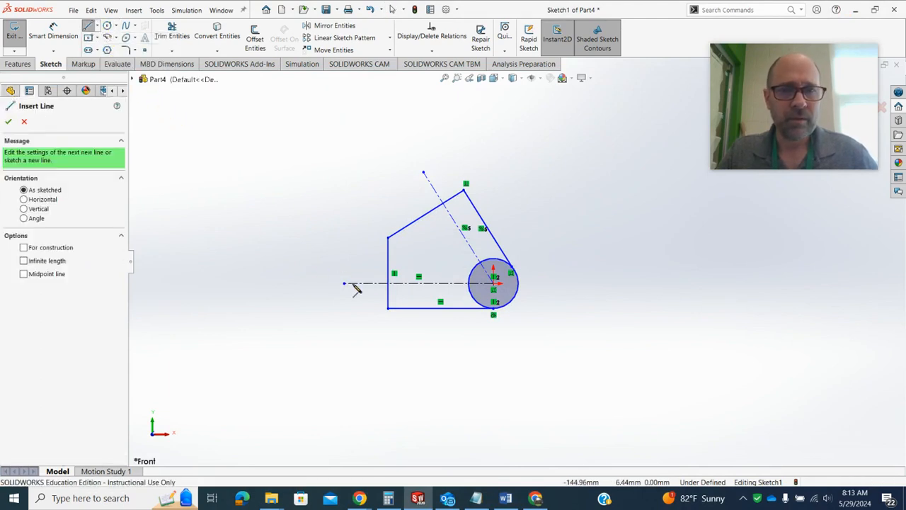
pyautogui.click(388, 307)
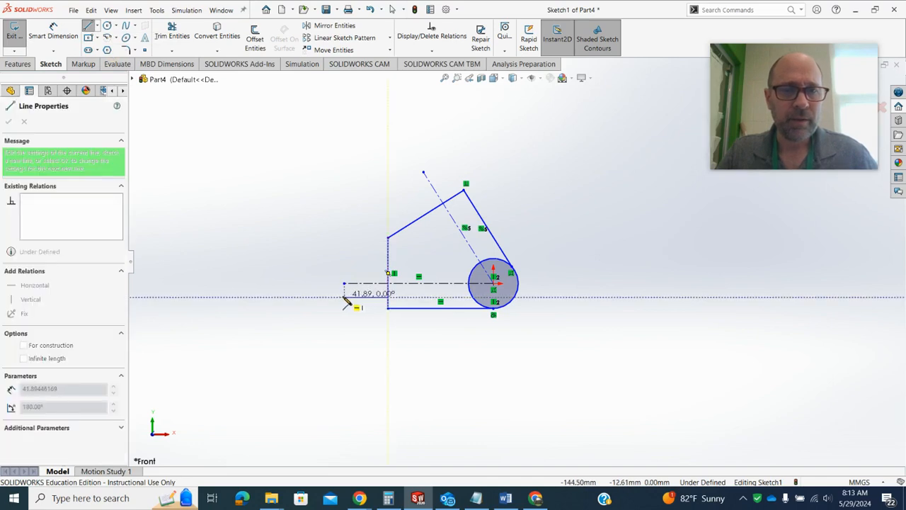
pyautogui.click(345, 297)
pyautogui.click(344, 267)
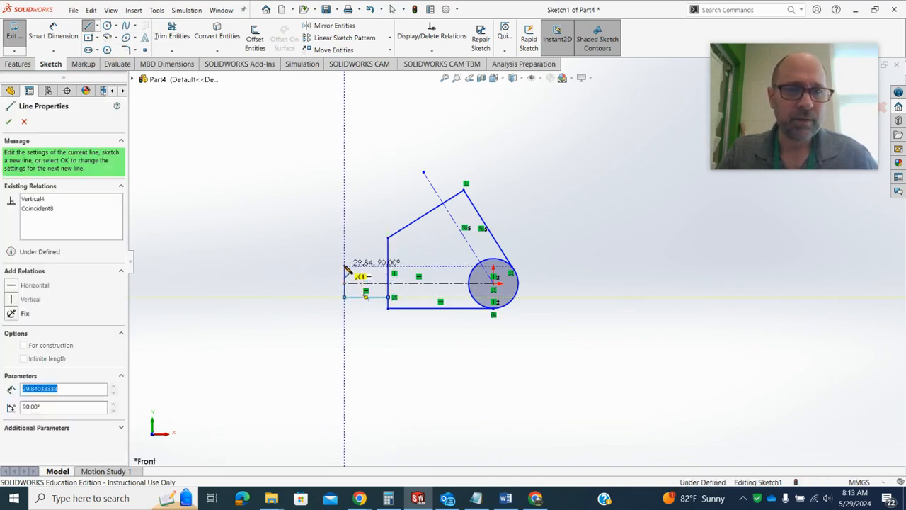
pyautogui.click(388, 267)
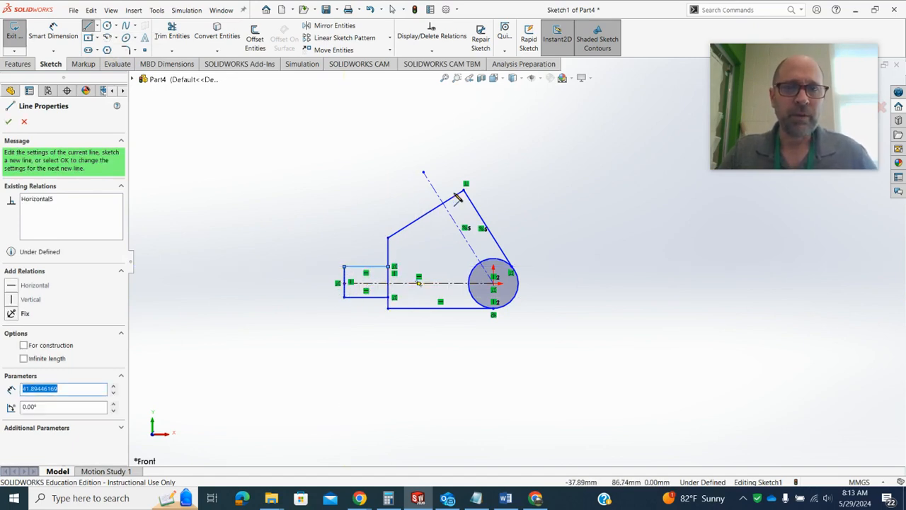
# Sketch a three-line tab about 26 mm wide around the angled centerline, projecting perpendicularly from the profile's sloping edge
pyautogui.click(459, 202)
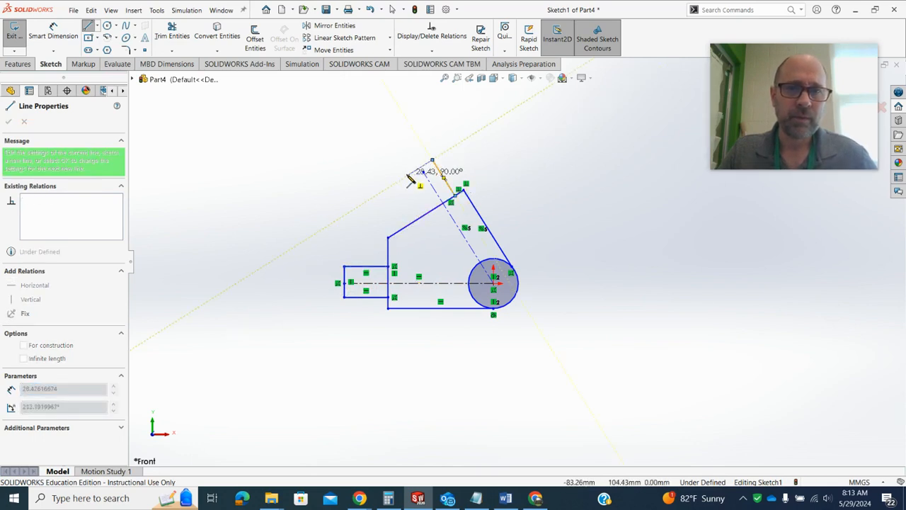
pyautogui.click(432, 161)
pyautogui.click(408, 175)
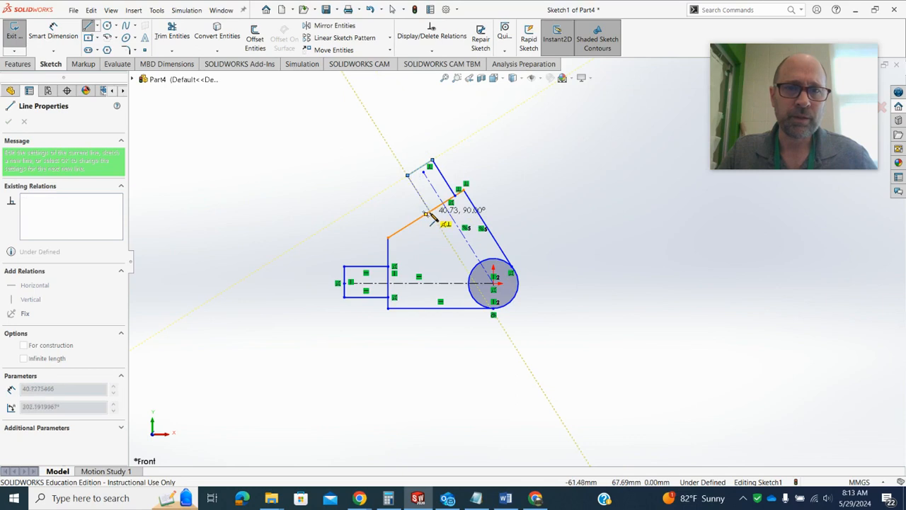
pyautogui.click(429, 211)
pyautogui.press('Escape')
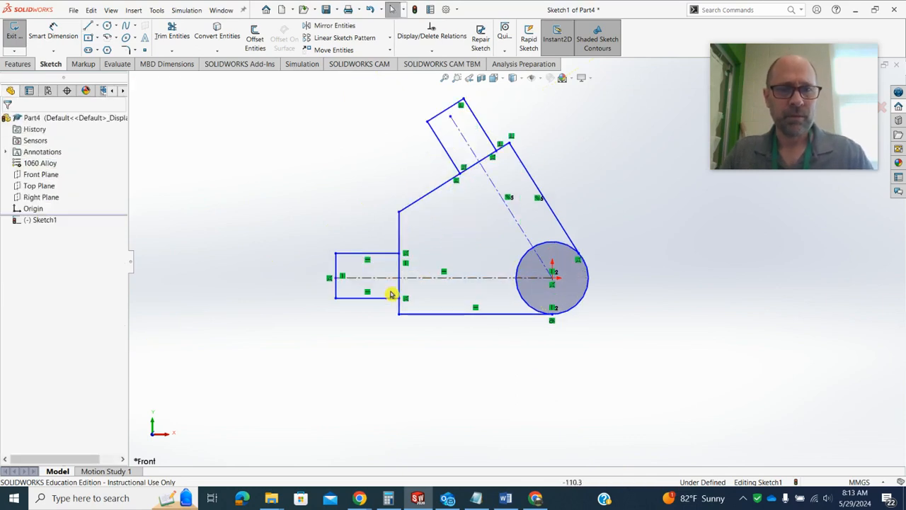
# Add a midpoint relation between the horizontal centerline's outer endpoint and the horizontal tab's end line
pyautogui.scroll(-5, 360, 297)
pyautogui.click(295, 237)
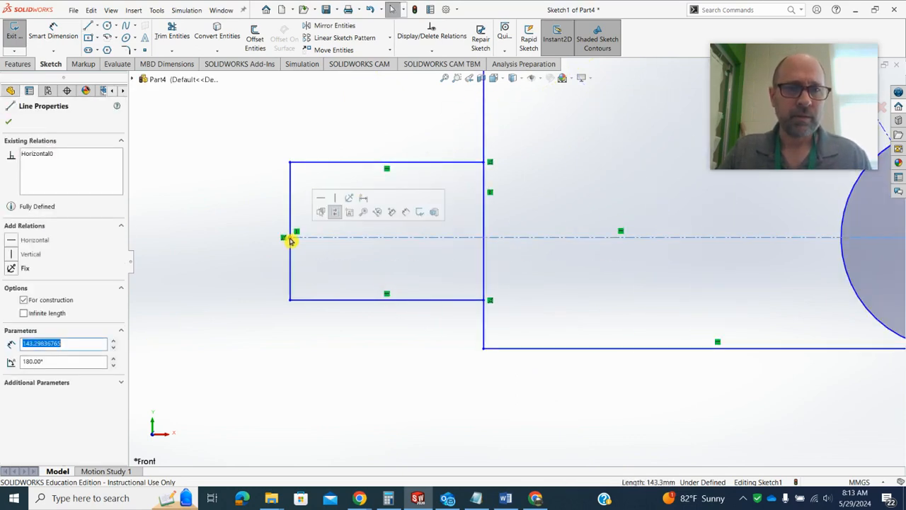
pyautogui.click(289, 238)
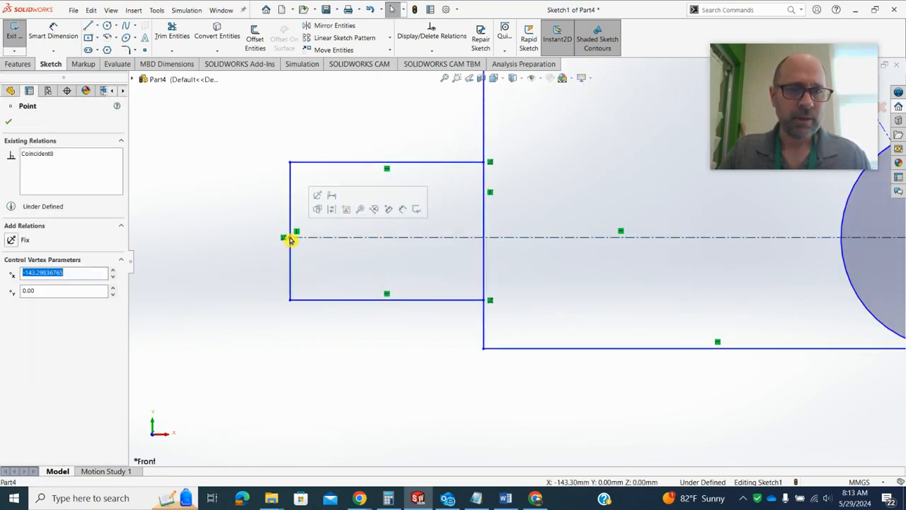
pyautogui.keyDown('ctrl'); pyautogui.click(293, 198); pyautogui.keyUp('ctrl')
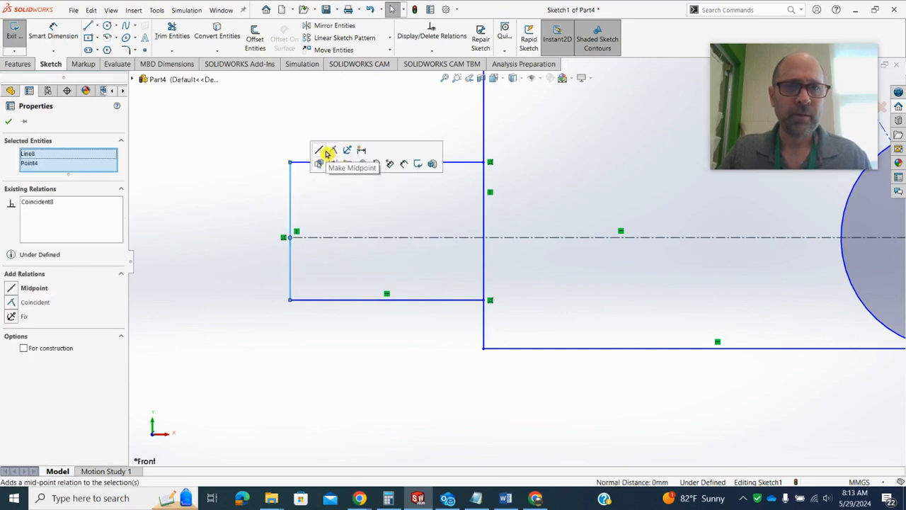
pyautogui.click(330, 151)
pyautogui.click(304, 158)
# Add a midpoint relation between the angled centerline's outer endpoint and the angled tab's end line
pyautogui.scroll(4, 297, 182)
pyautogui.scroll(-5, 562, 93)
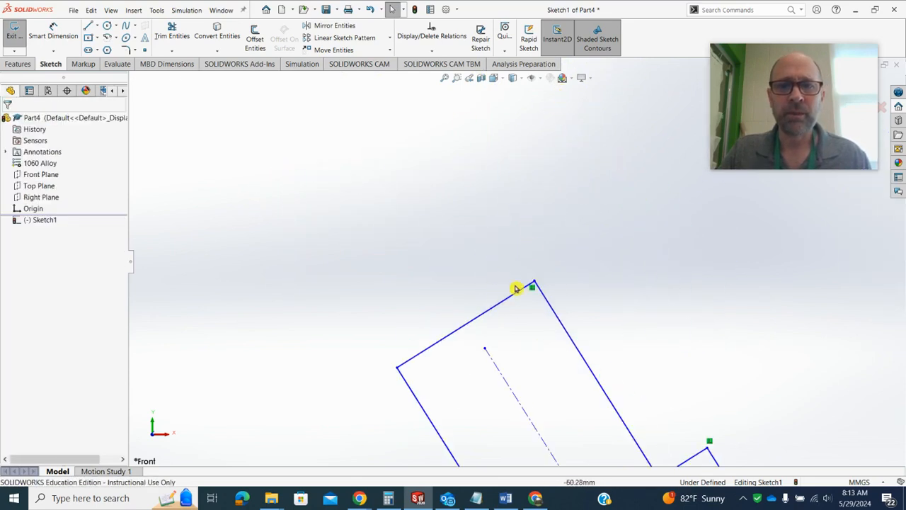
pyautogui.click(486, 349)
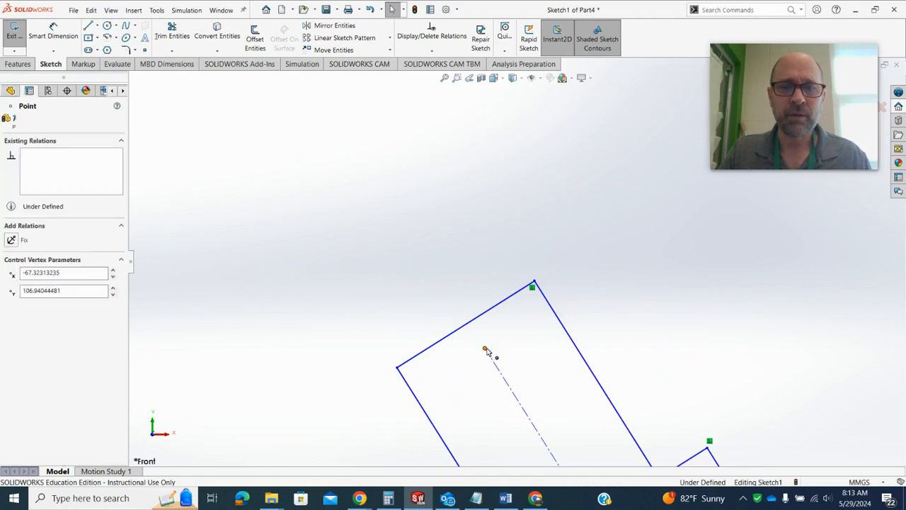
pyautogui.keyDown('ctrl'); pyautogui.click(489, 310); pyautogui.keyUp('ctrl')
pyautogui.click(512, 285)
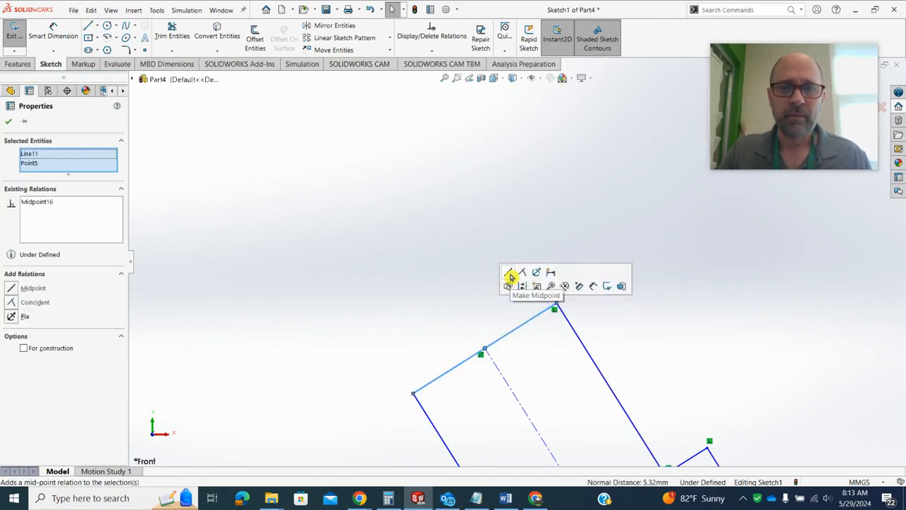
pyautogui.click(411, 239)
# Move the tabs' end corners to narrow the angled tab and extend the horizontal tab slightly further left
pyautogui.scroll(3, 499, 309)
pyautogui.scroll(-4, 499, 309)
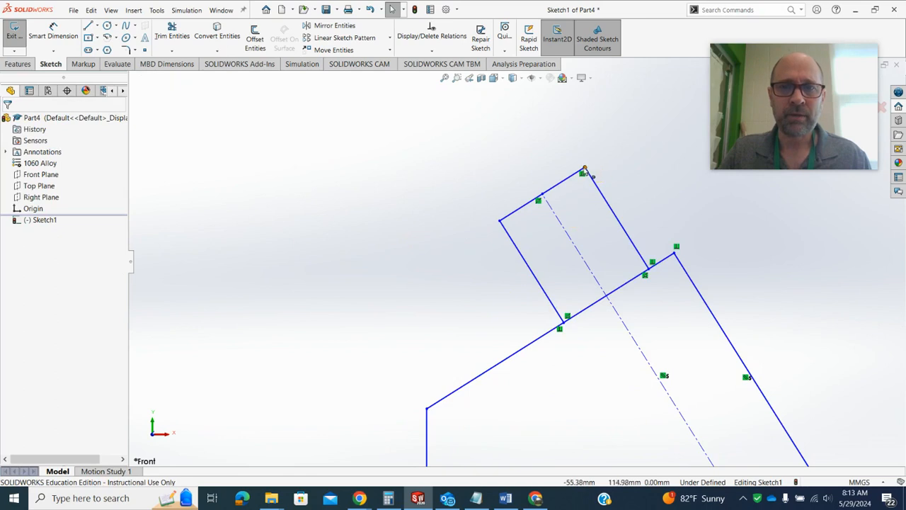
pyautogui.moveTo(585, 170)
pyautogui.mouseDown()
pyautogui.moveTo(609, 142)
pyautogui.moveTo(568, 170)
pyautogui.moveTo(575, 154)
pyautogui.moveTo(563, 162)
pyautogui.mouseUp()
pyautogui.scroll(3, 514, 318)
pyautogui.scroll(-3, 507, 318)
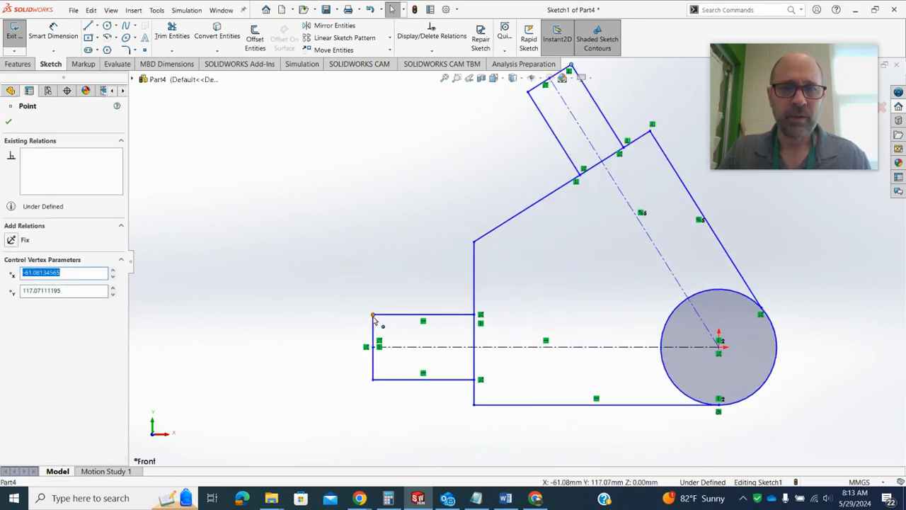
pyautogui.moveTo(374, 315)
pyautogui.mouseDown()
pyautogui.moveTo(378, 285)
pyautogui.moveTo(382, 297)
pyautogui.moveTo(348, 314)
pyautogui.moveTo(364, 316)
pyautogui.mouseUp()
pyautogui.click(326, 199)
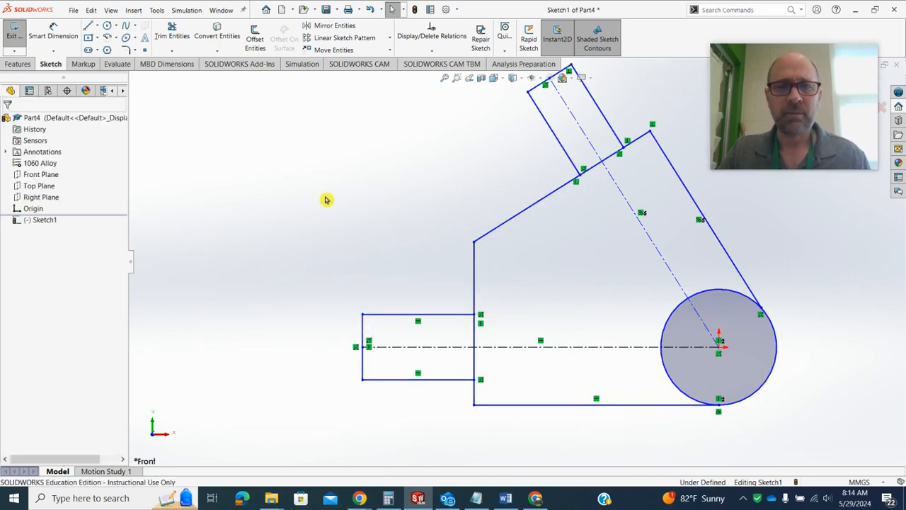
# Trim the profile's vertical and sloping edge segments that cross the bases of the two tabs
pyautogui.click(170, 35)
pyautogui.moveTo(496, 326); pyautogui.dragTo(470, 329)
pyautogui.moveTo(486, 366); pyautogui.dragTo(462, 361)
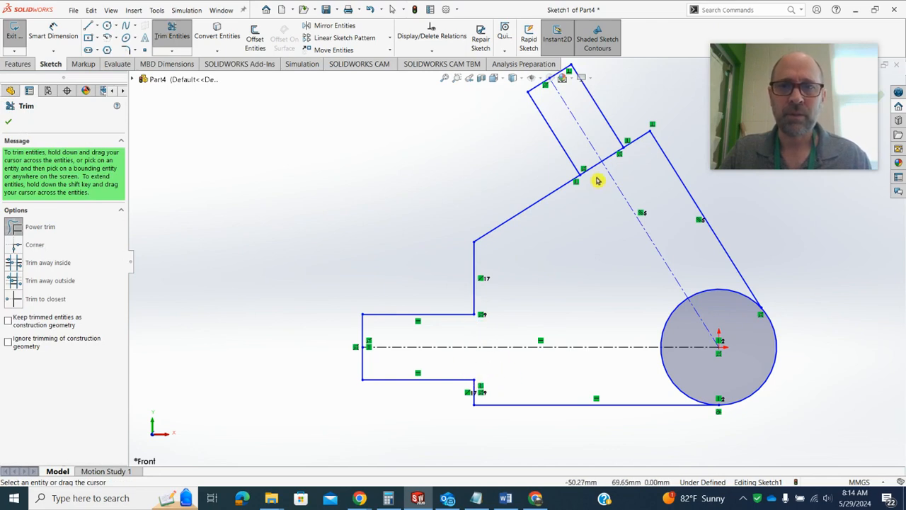
pyautogui.moveTo(597, 180); pyautogui.dragTo(589, 169)
pyautogui.press('f')
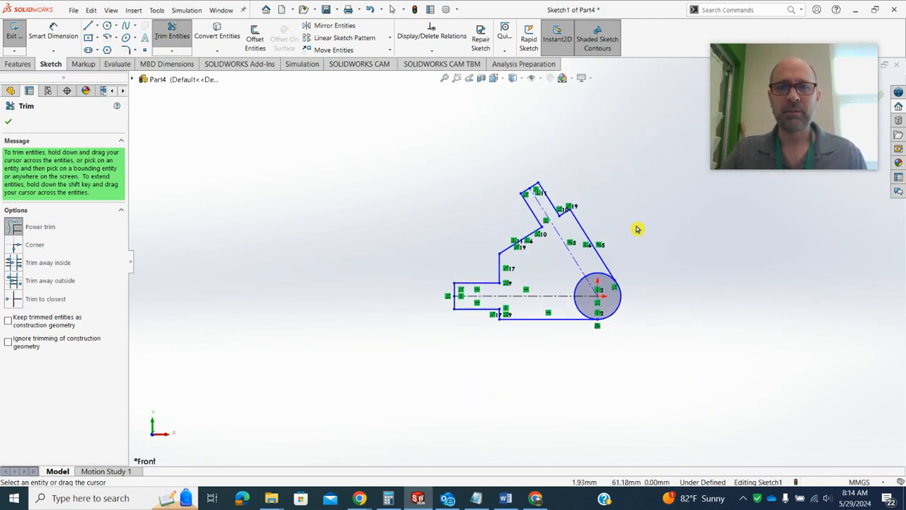
pyautogui.press('Escape')
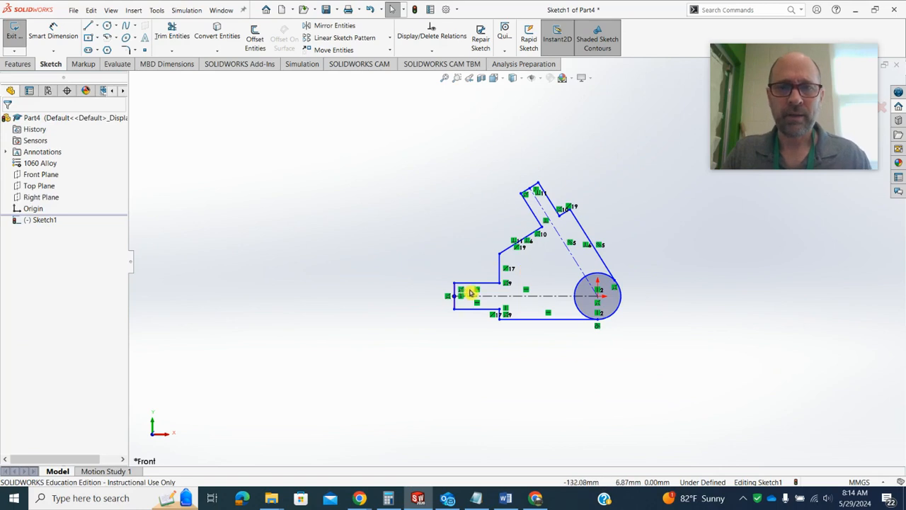
# Shift the horizontal tab's outer upper corner slightly right and check the dimensions on the drawing in the browser
pyautogui.moveTo(454, 284)
pyautogui.mouseDown()
pyautogui.moveTo(437, 278)
pyautogui.moveTo(456, 284)
pyautogui.mouseUp()
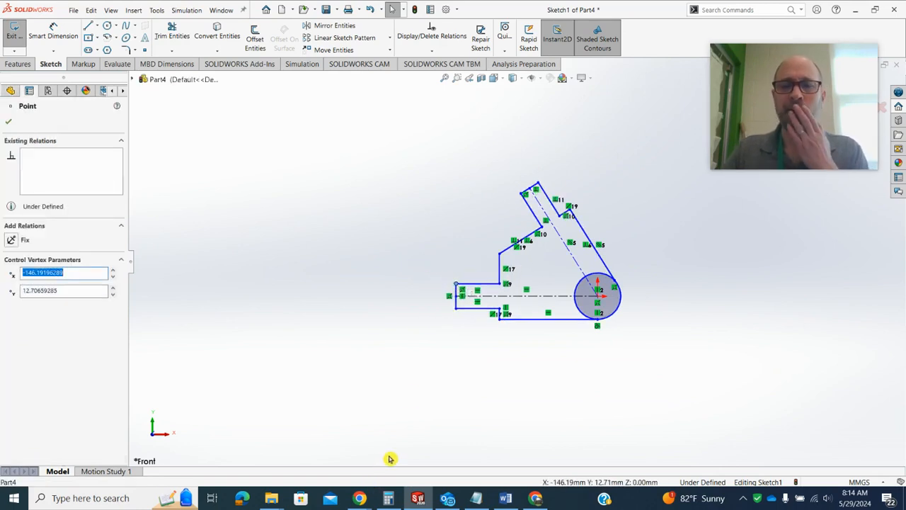
pyautogui.click(360, 498)
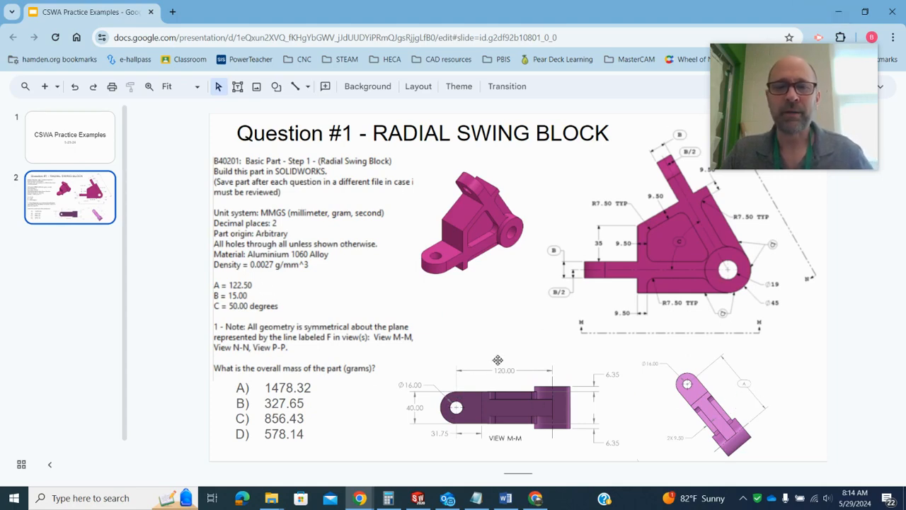
pyautogui.click(838, 11)
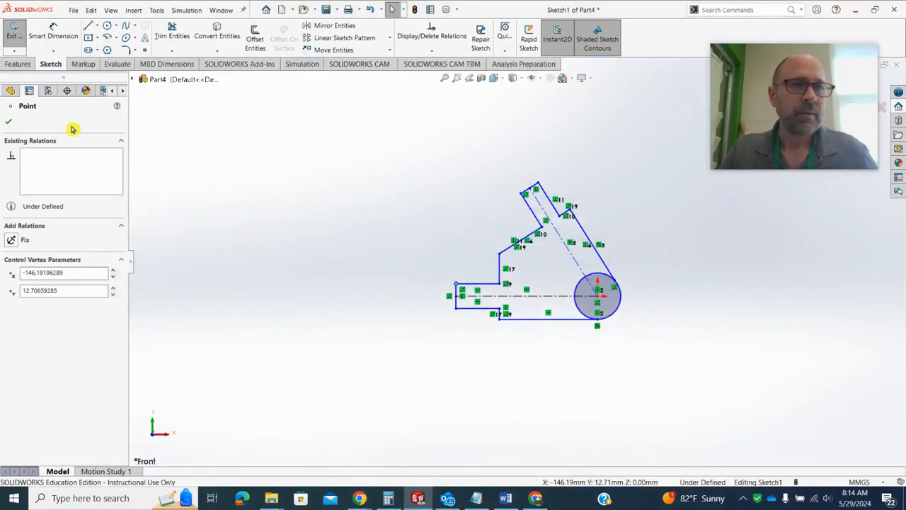
# Dimension the horizontal centerline's length to 120 mm, placing the dimension below the profile
pyautogui.click(51, 34)
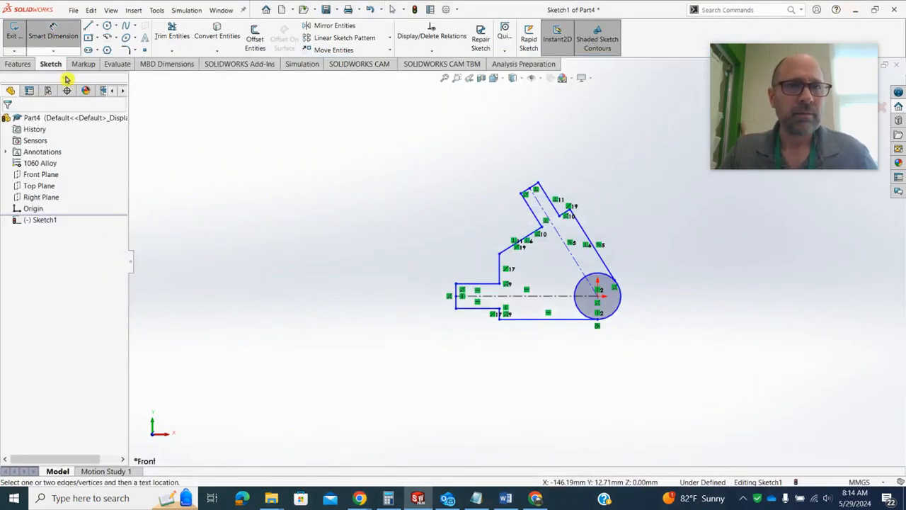
pyautogui.click(560, 297)
pyautogui.click(525, 388)
pyautogui.write('120')
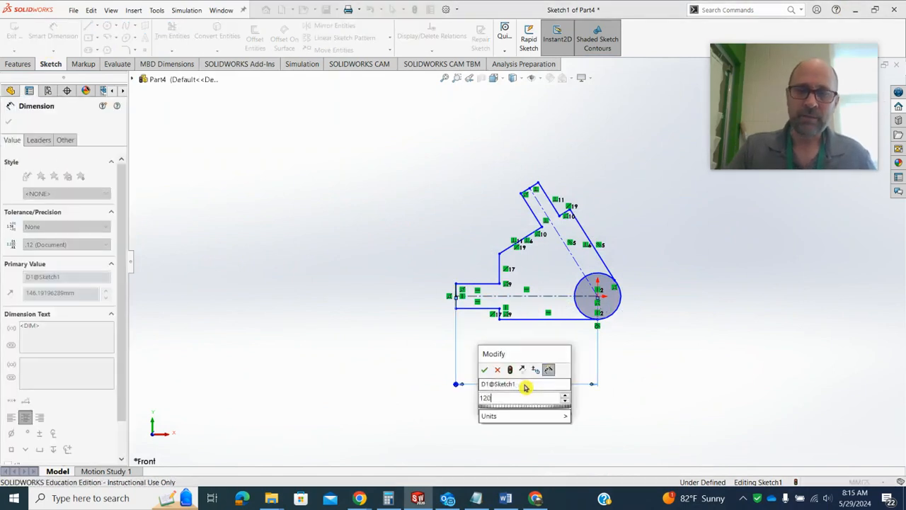
pyautogui.press('Return')
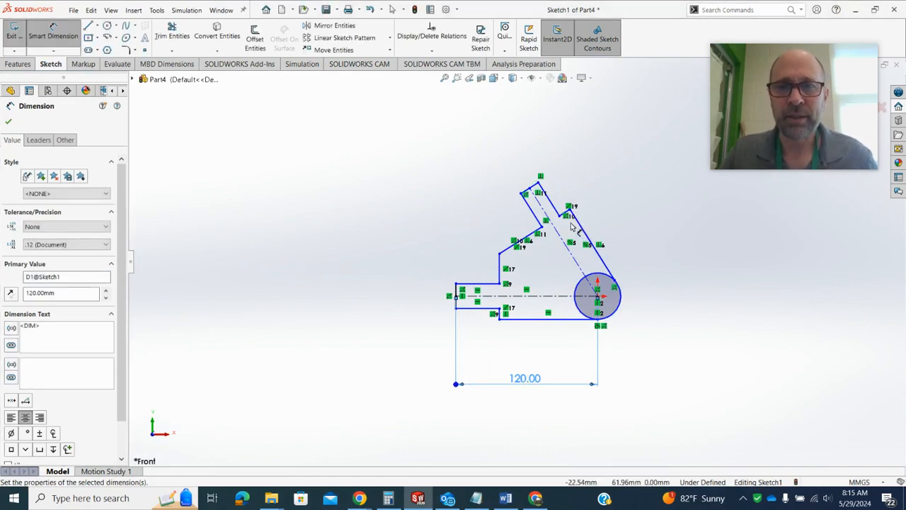
# Dimension the angled centerline's aligned length to 122.5 mm, placing the dimension to the upper right of the profile
pyautogui.click(557, 233)
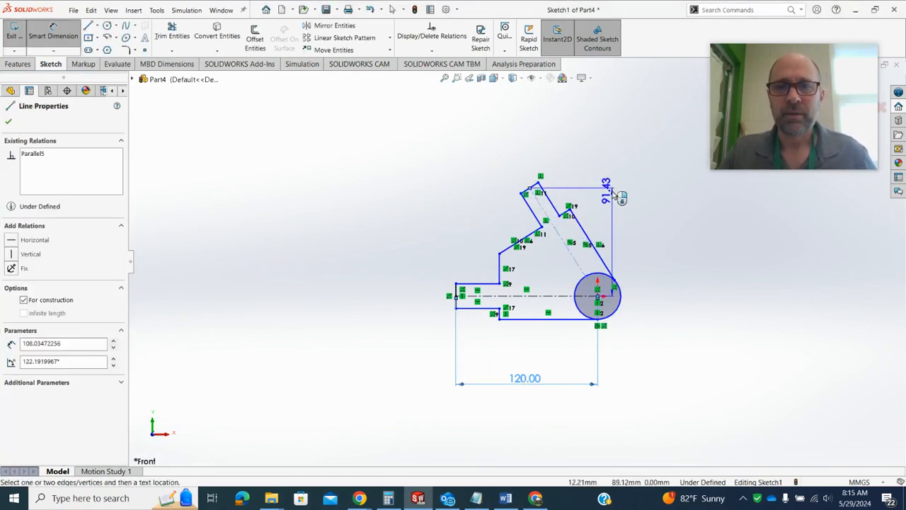
pyautogui.click(620, 151)
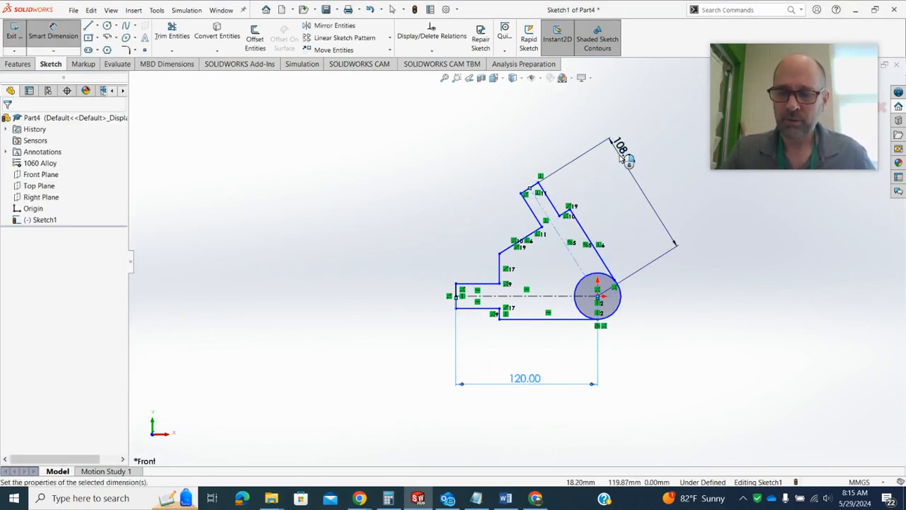
pyautogui.write('122.5')
pyautogui.press('Return')
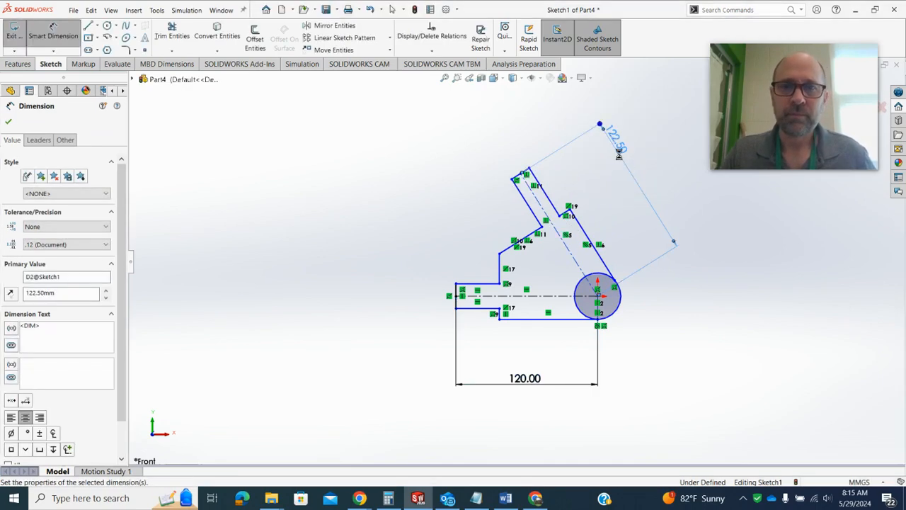
# Review the Radial Swing Block drawing in the browser for the remaining profile dimensions, then return to the sketch
pyautogui.moveTo(360, 500)
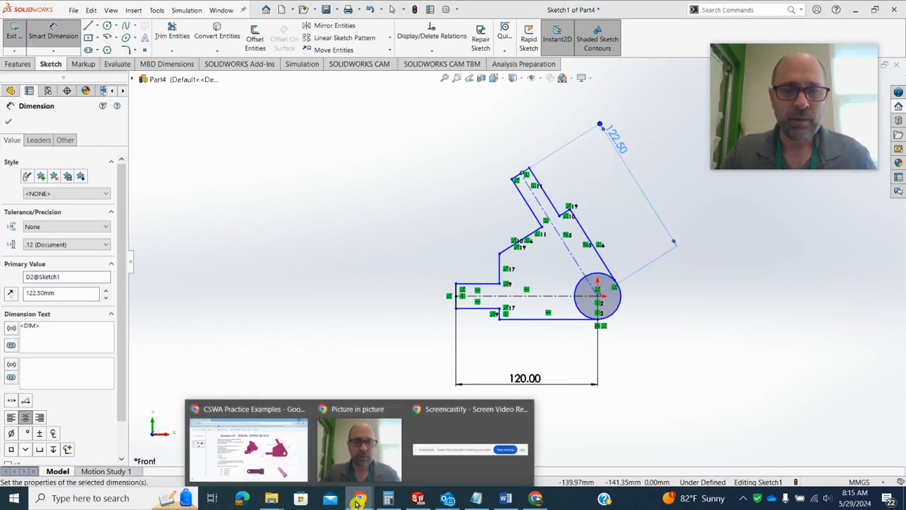
pyautogui.click(291, 445)
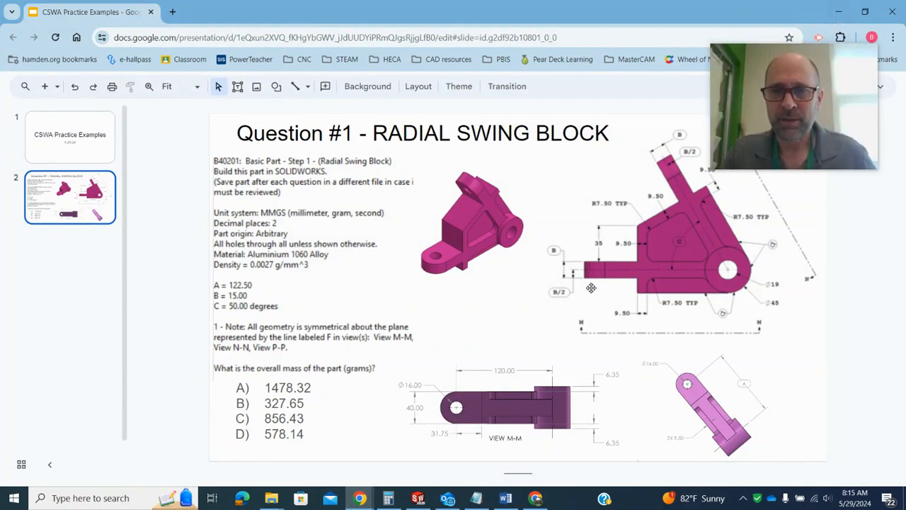
pyautogui.click(839, 12)
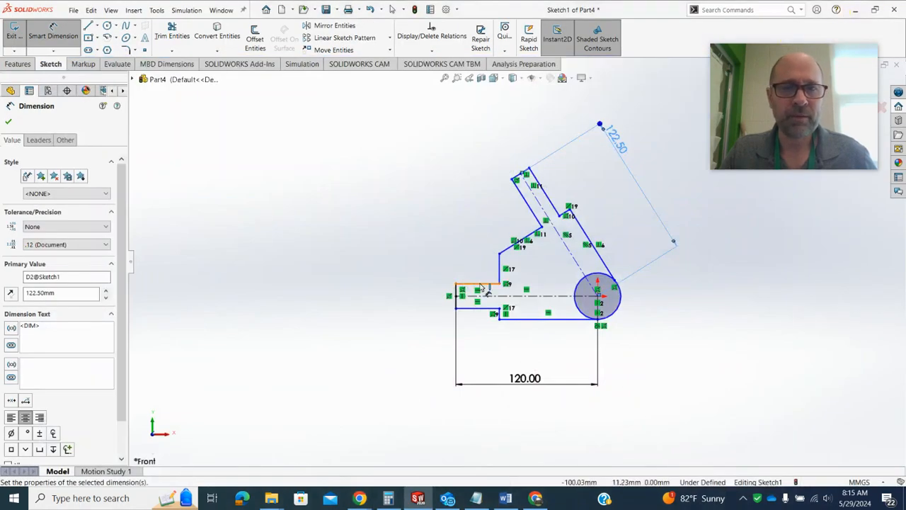
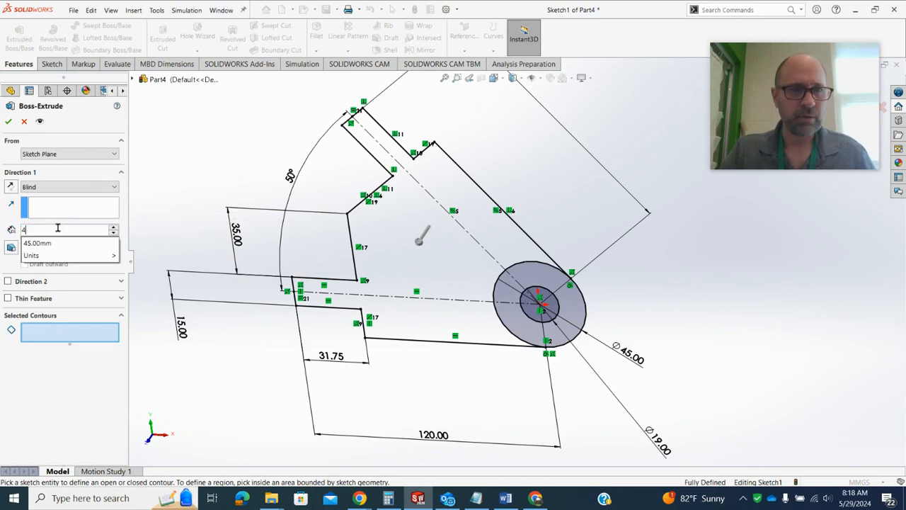
# Extrude the swing block's main body region 50 mm with a Mid Plane end condition, leaving out the hub circles
pyautogui.click(109, 337)
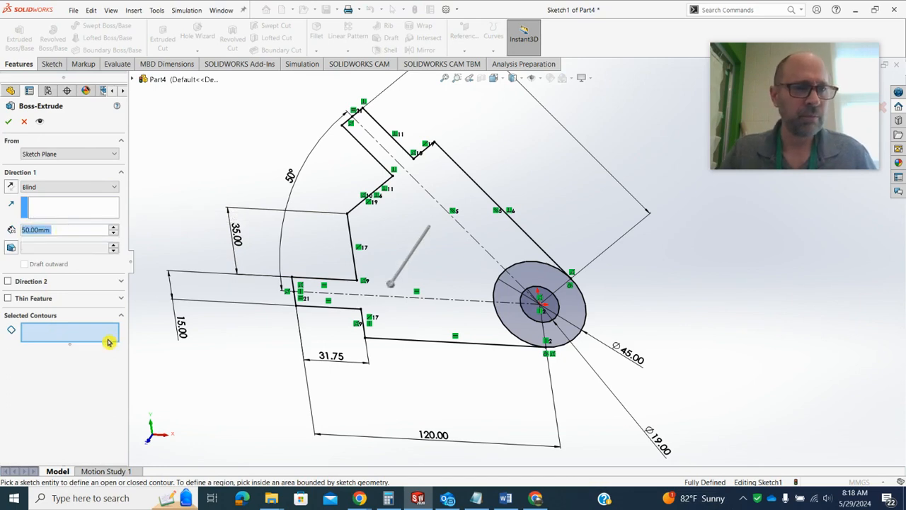
pyautogui.click(374, 233)
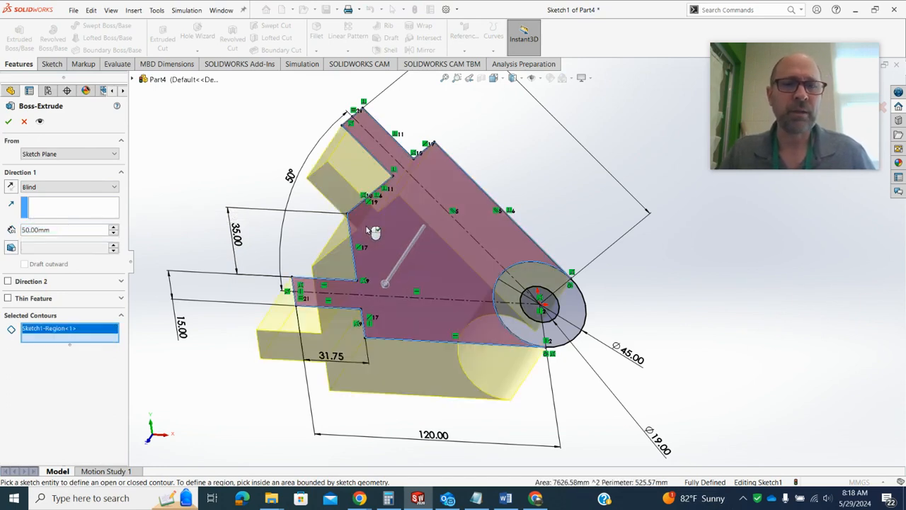
pyautogui.click(110, 187)
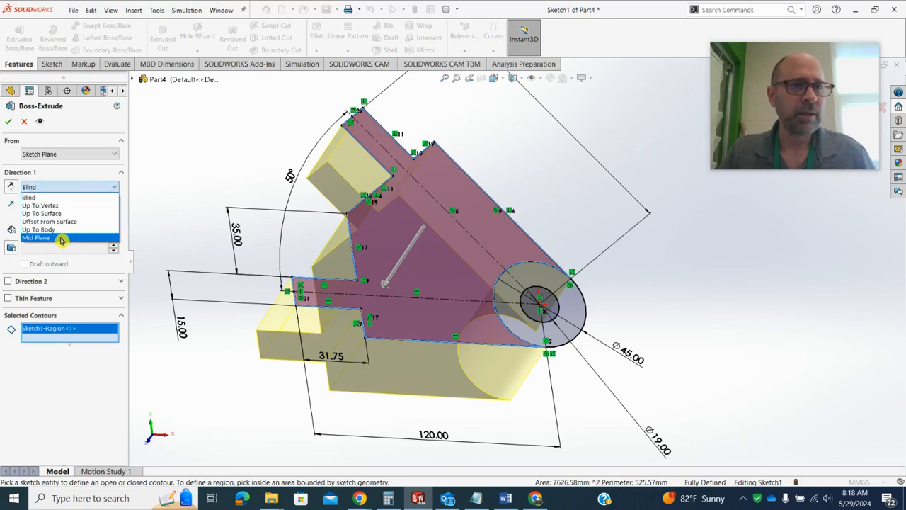
pyautogui.click(63, 239)
pyautogui.moveTo(249, 215)
pyautogui.mouseDown(button='middle')
pyautogui.moveTo(177, 274)
pyautogui.moveTo(243, 215)
pyautogui.mouseUp(button='middle')
pyautogui.click(15, 121)
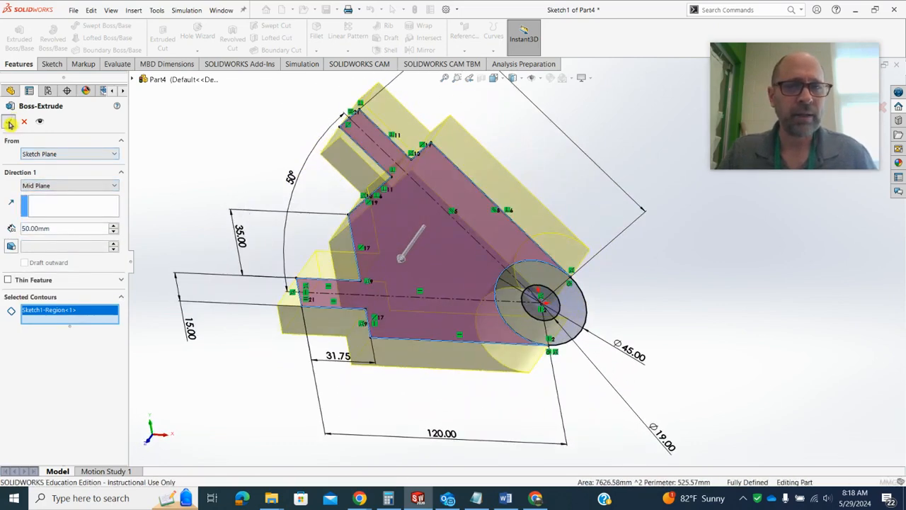
pyautogui.click(168, 194)
pyautogui.scroll(1, 194, 231)
pyautogui.moveTo(194, 231); pyautogui.dragTo(193, 191, button='middle')
pyautogui.scroll(-1, 136, 199)
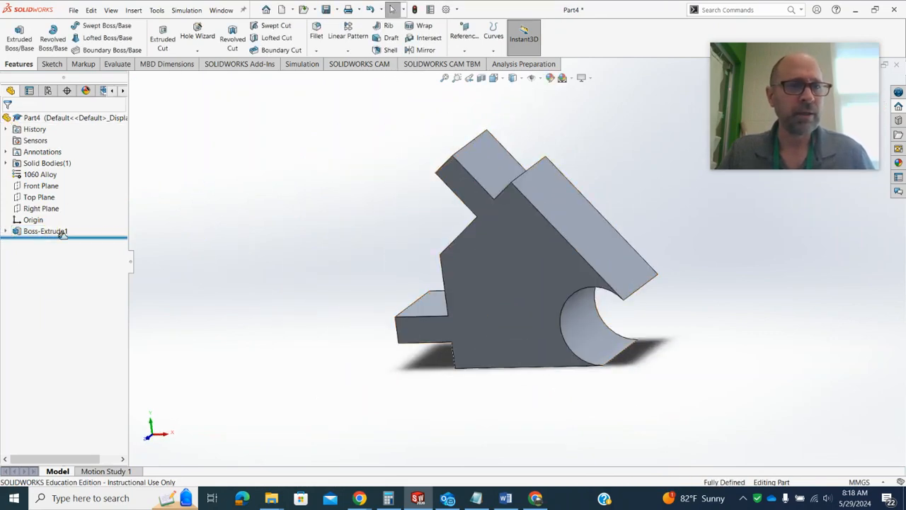
# Reuse the profile sketch for a second boss extrusion of the ring between the two hub circles, using Mid Plane
pyautogui.click(5, 232)
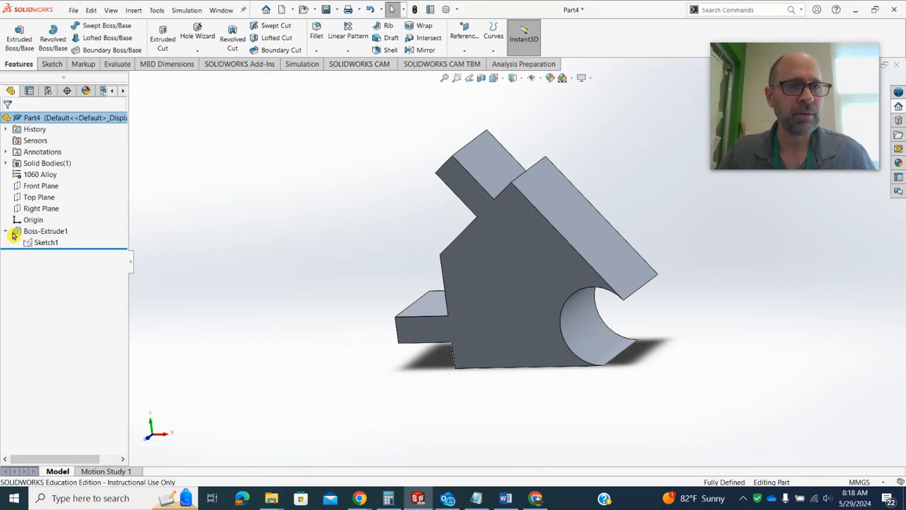
pyautogui.click(53, 244)
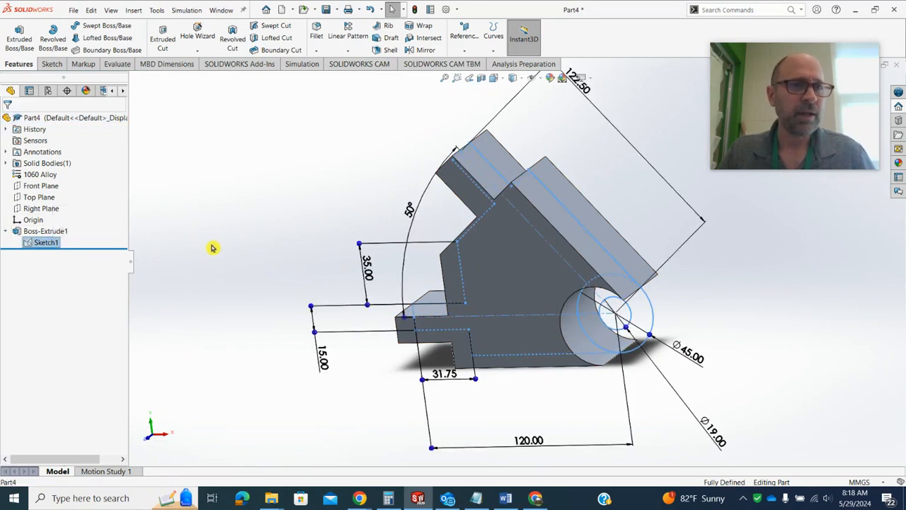
pyautogui.click(21, 36)
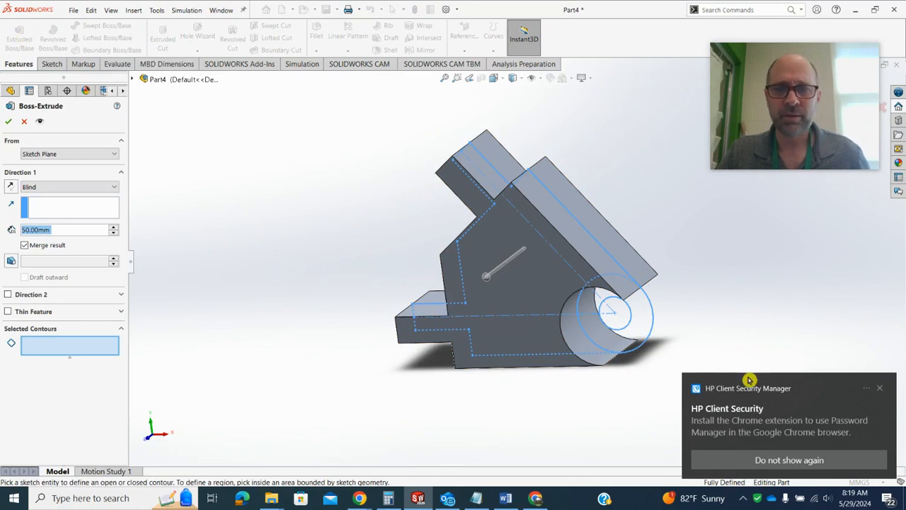
pyautogui.click(879, 388)
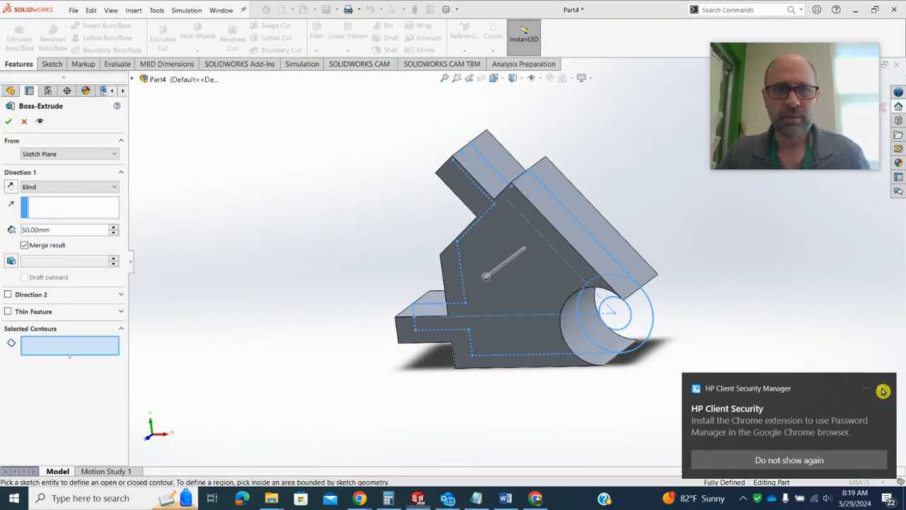
pyautogui.click(650, 319)
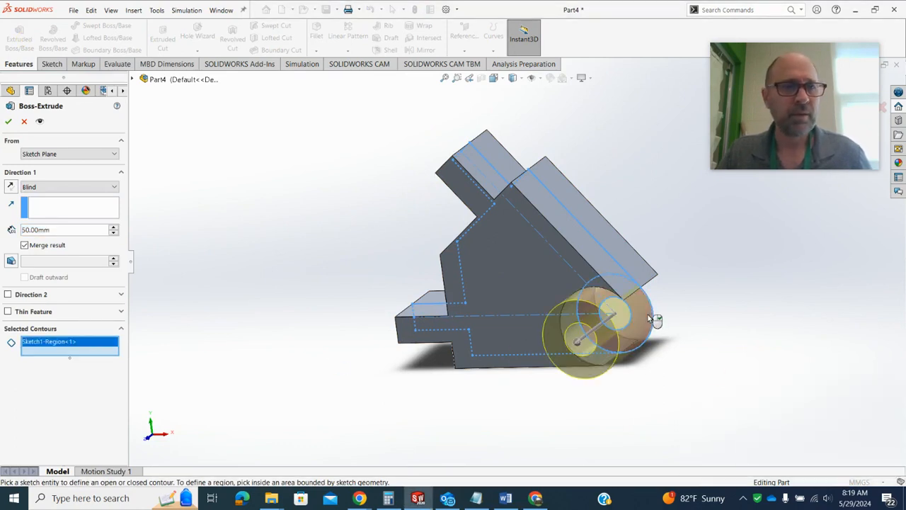
pyautogui.click(76, 185)
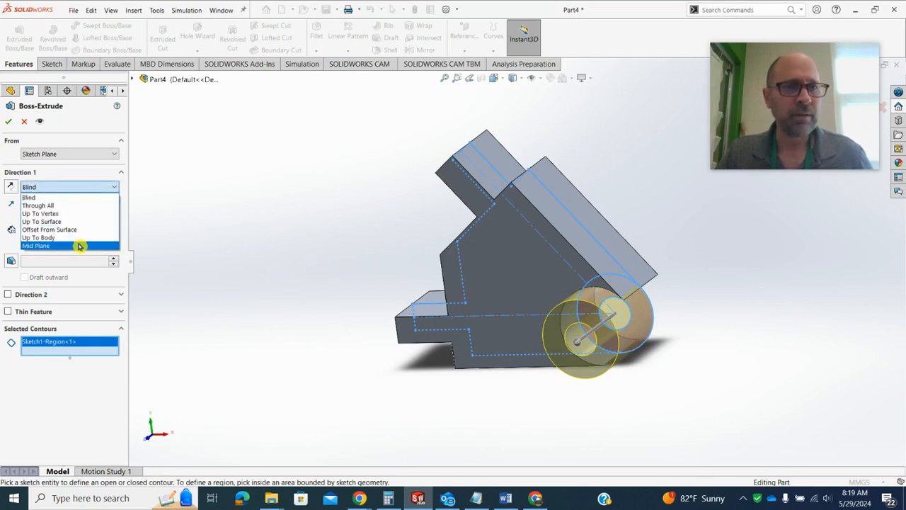
pyautogui.click(79, 246)
pyautogui.moveTo(222, 269); pyautogui.dragTo(268, 425, button='middle')
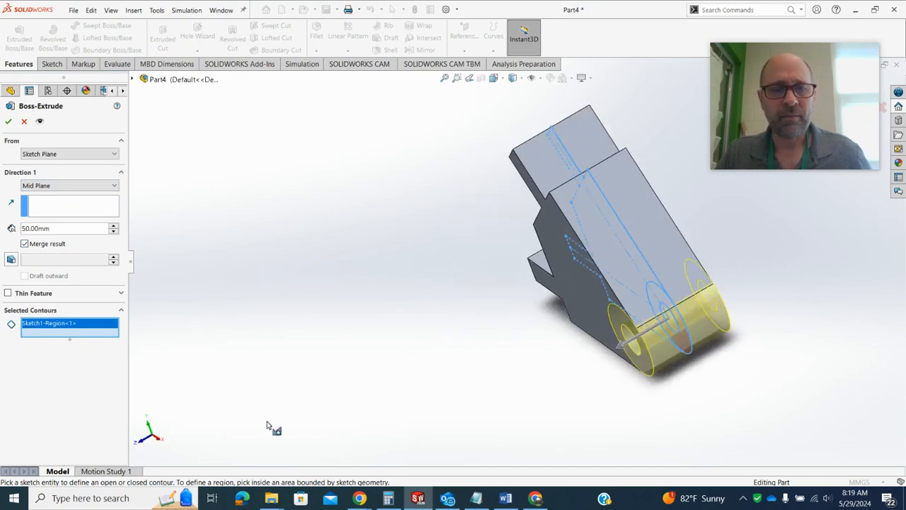
# Check the hub width on the drawing in the browser, then set the ring's extrusion depth to 40+6.35+6.35 mm and finish it
pyautogui.moveTo(360, 497)
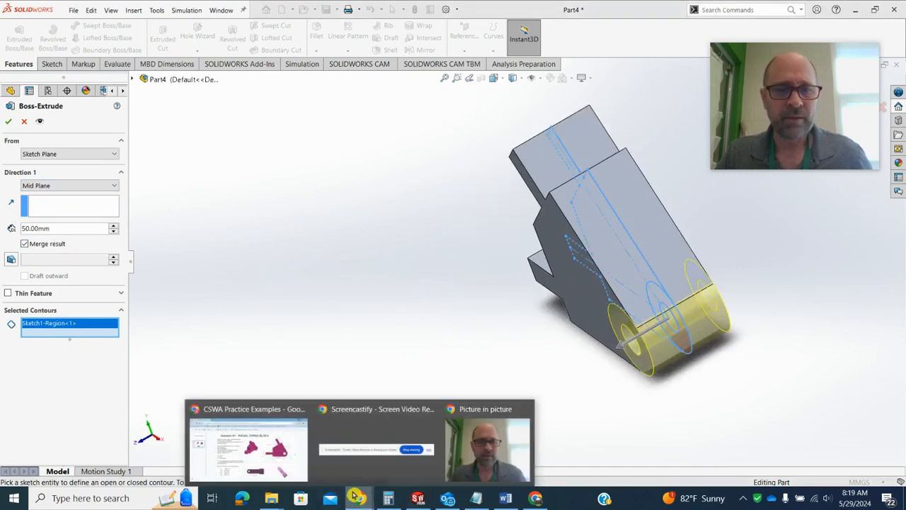
pyautogui.click(279, 452)
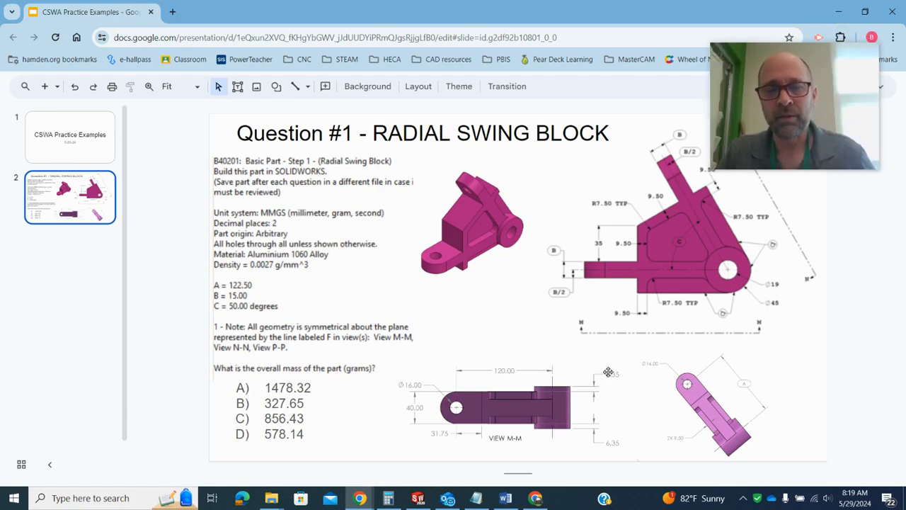
pyautogui.click(842, 14)
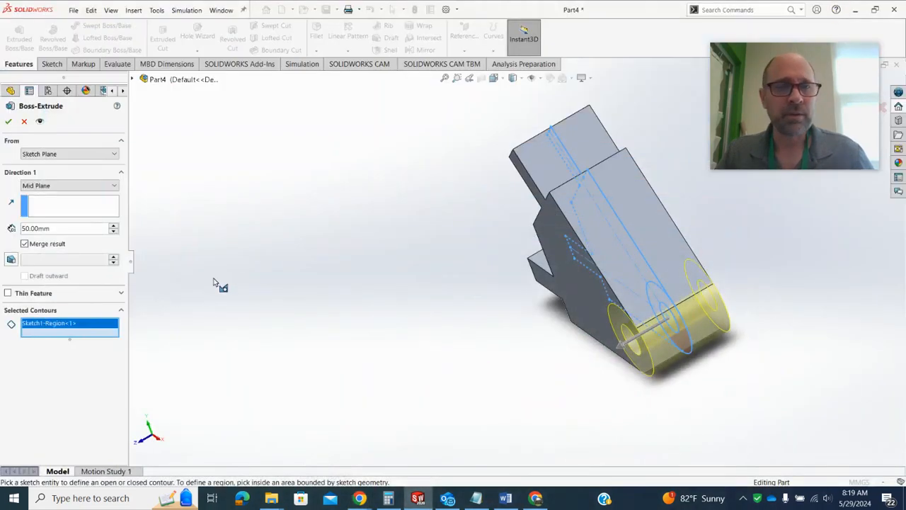
pyautogui.click(66, 230)
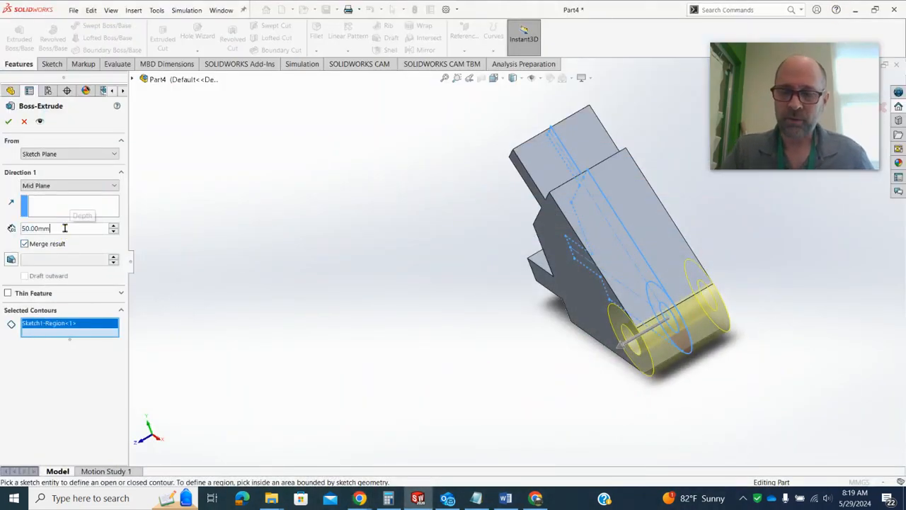
pyautogui.write('40+6.35+6.35')
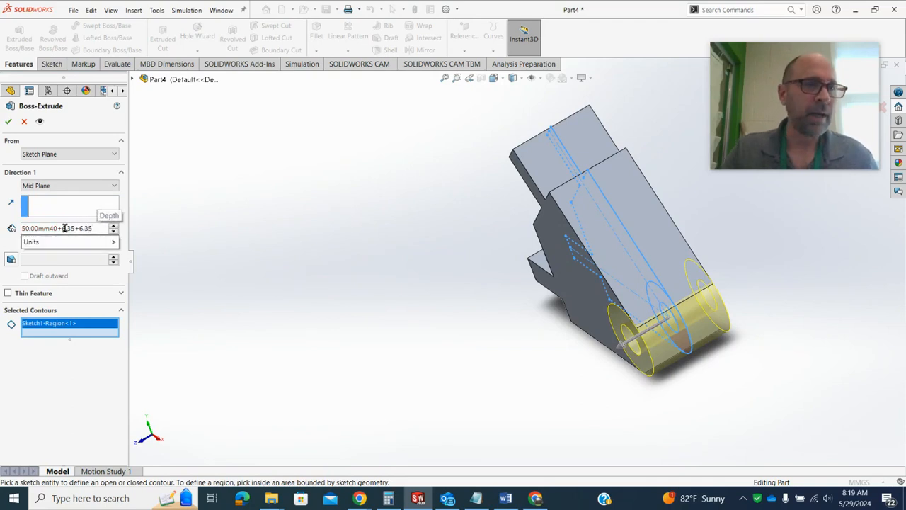
pyautogui.moveTo(45, 244)
pyautogui.click(50, 228)
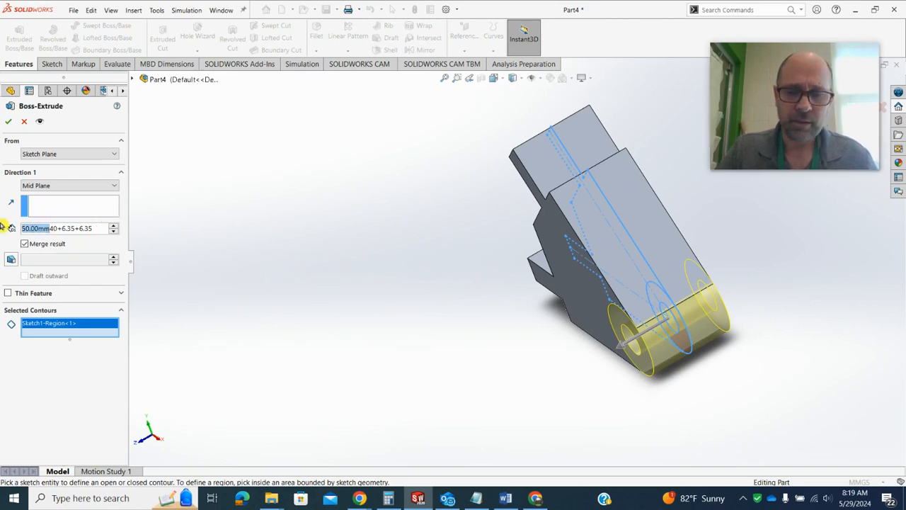
pyautogui.press('BackSpace')
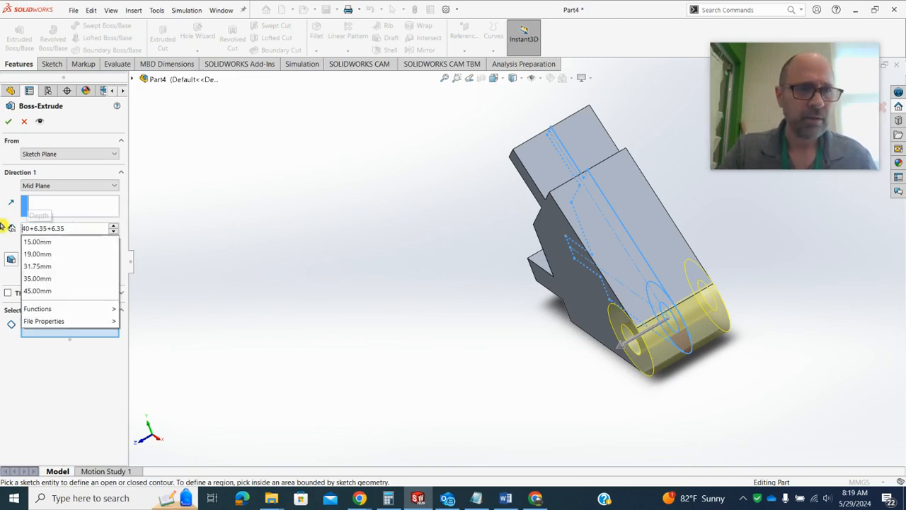
pyautogui.click(72, 229)
pyautogui.press('Return')
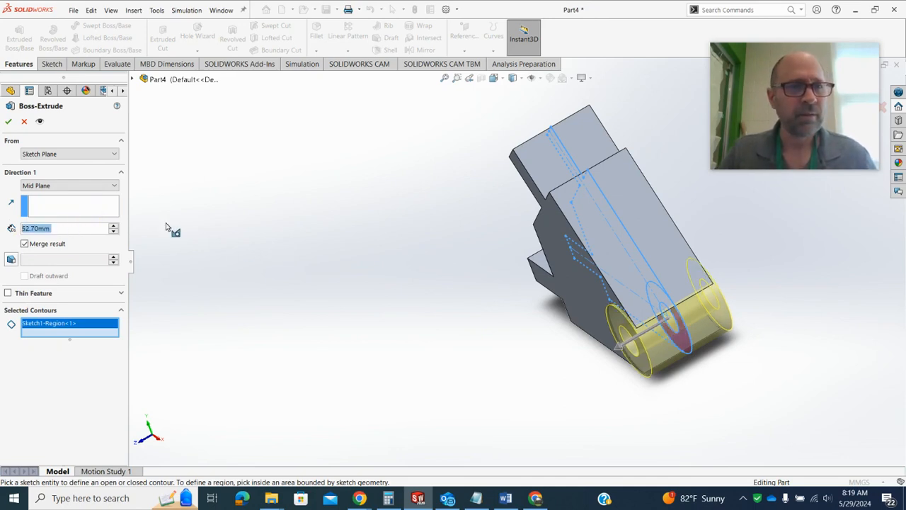
pyautogui.moveTo(350, 262)
pyautogui.mouseDown(button='middle')
pyautogui.moveTo(358, 253)
pyautogui.moveTo(342, 257)
pyautogui.moveTo(350, 249)
pyautogui.mouseUp(button='middle')
pyautogui.click(74, 228)
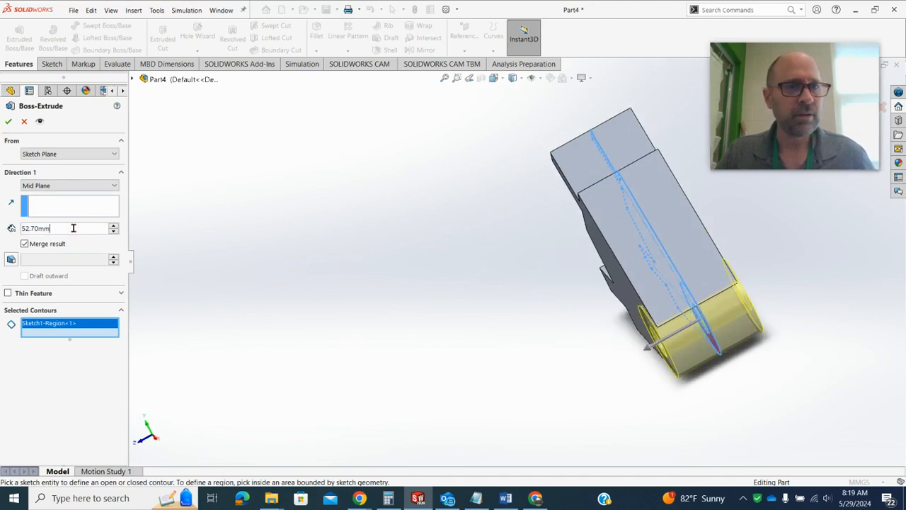
pyautogui.click(8, 121)
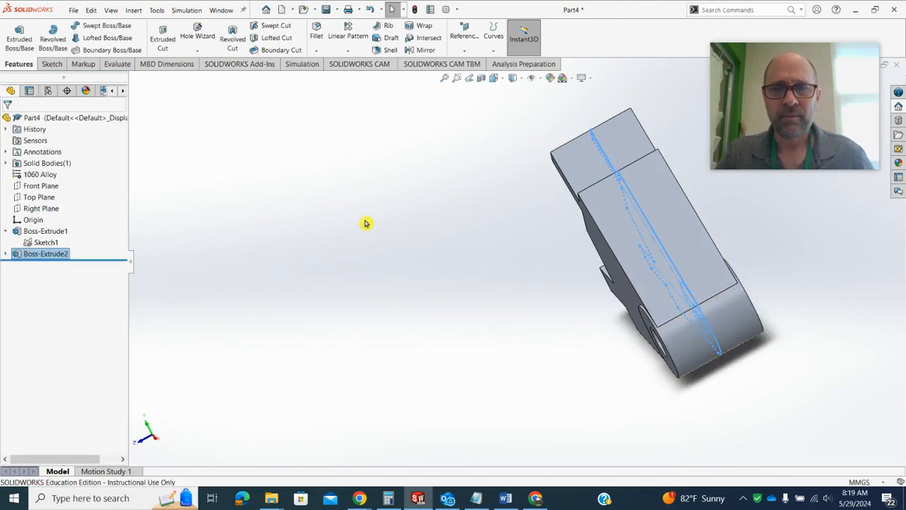
# Set the main body's extrusion depth to 40 mm and rebuild the part
pyautogui.moveTo(464, 286); pyautogui.dragTo(455, 278, button='middle')
pyautogui.doubleClick(590, 210)
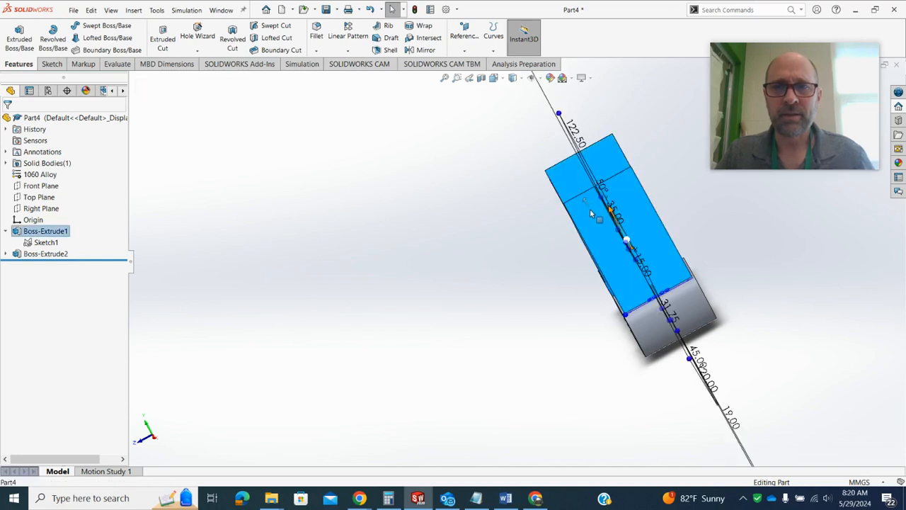
pyautogui.scroll(3, 590, 209)
pyautogui.moveTo(590, 211); pyautogui.dragTo(636, 187, button='middle')
pyautogui.scroll(-4, 573, 266)
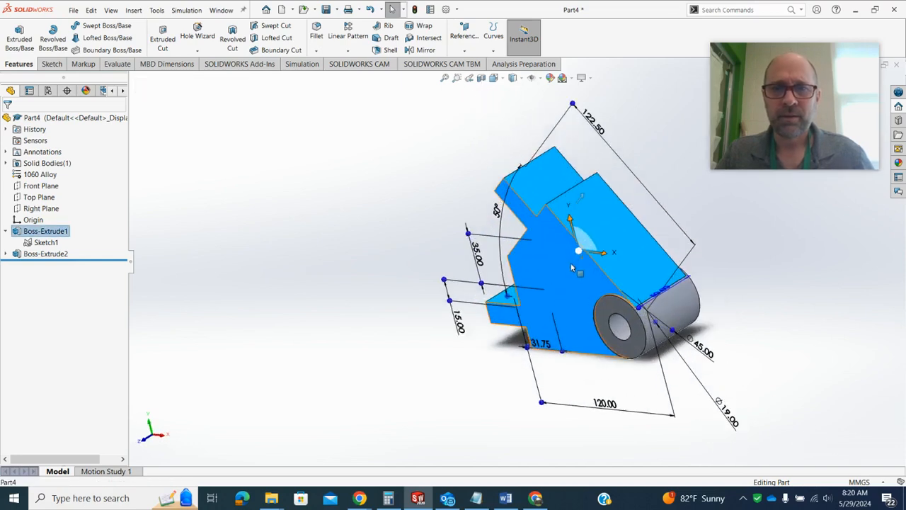
pyautogui.doubleClick(683, 297)
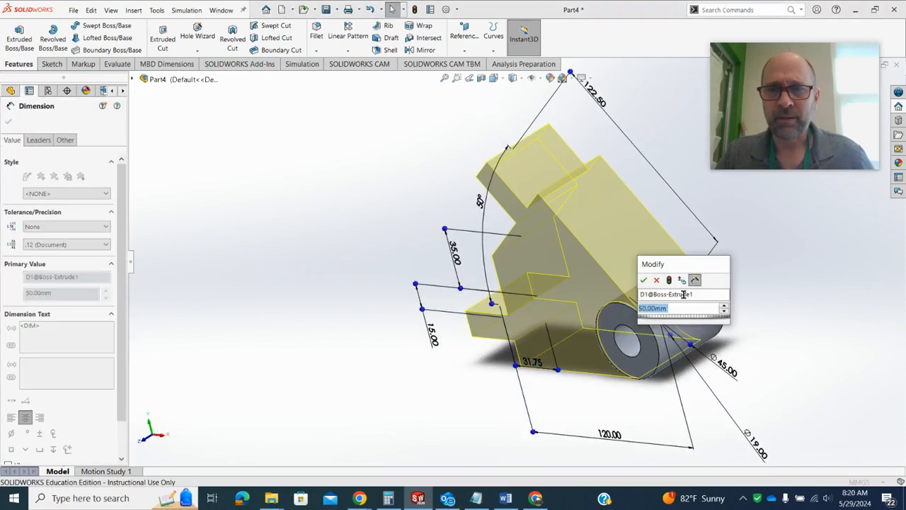
pyautogui.write('40')
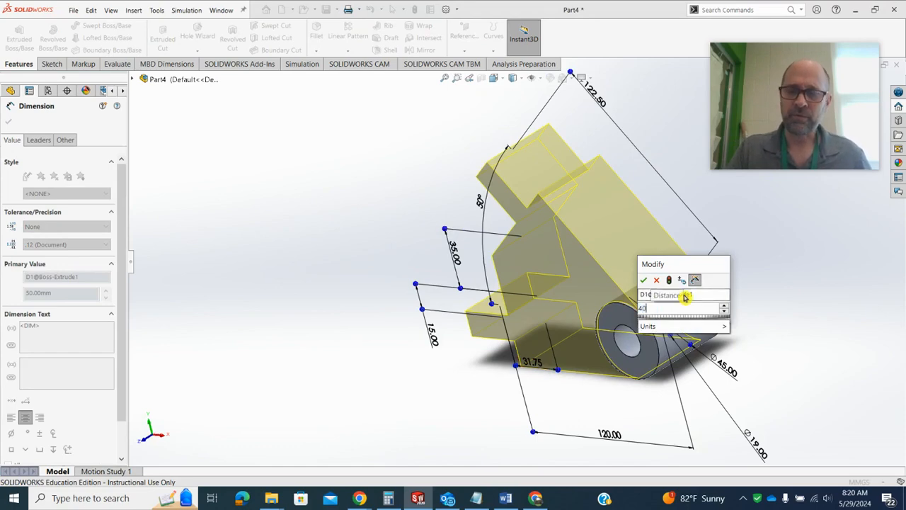
pyautogui.press('Return')
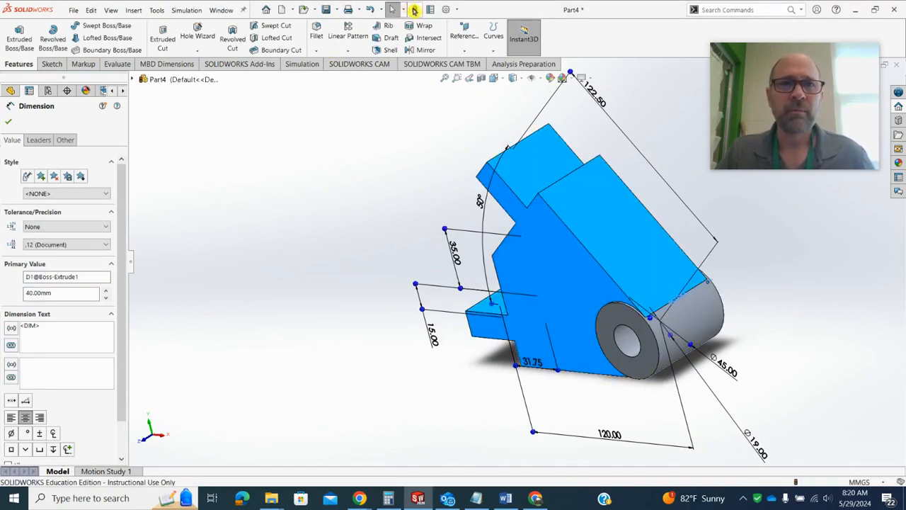
pyautogui.click(392, 9)
pyautogui.click(396, 200)
pyautogui.moveTo(394, 206); pyautogui.dragTo(429, 345, button='middle')
pyautogui.scroll(-2, 430, 346)
# Check the tab's rounded end on the drawing in the browser, then start a sketch on the horizontal tab's upper face
pyautogui.moveTo(360, 498)
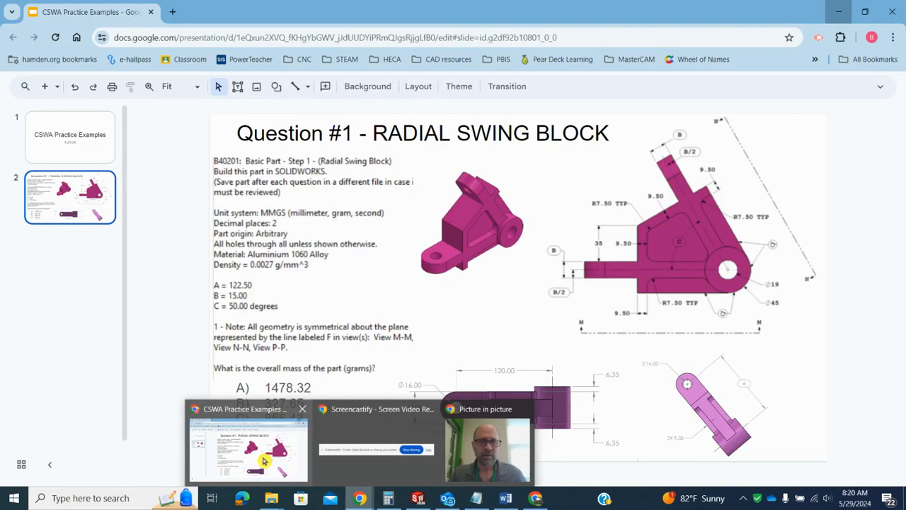
pyautogui.click(264, 461)
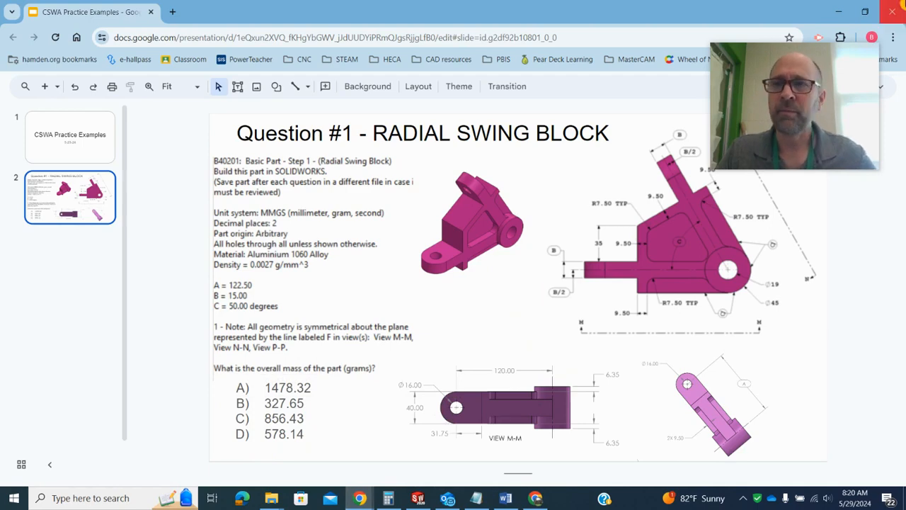
pyautogui.click(843, 15)
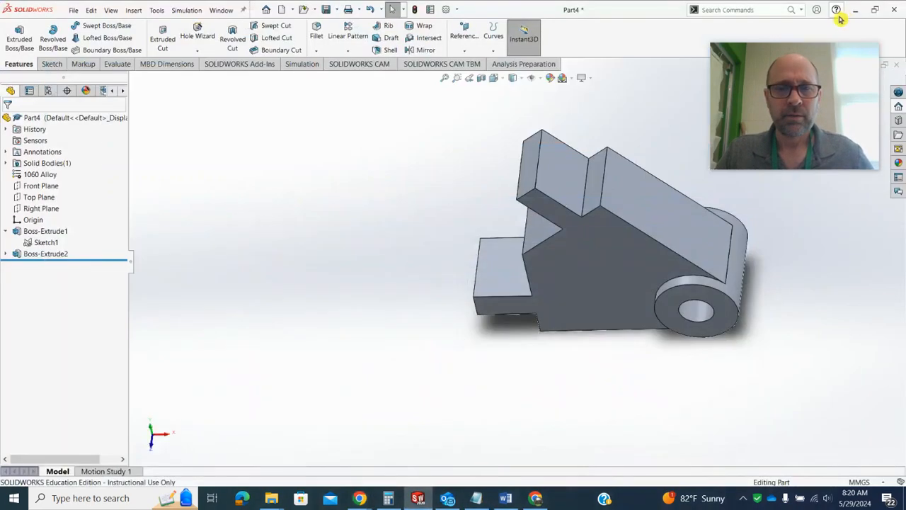
pyautogui.moveTo(354, 286); pyautogui.dragTo(376, 319, button='middle')
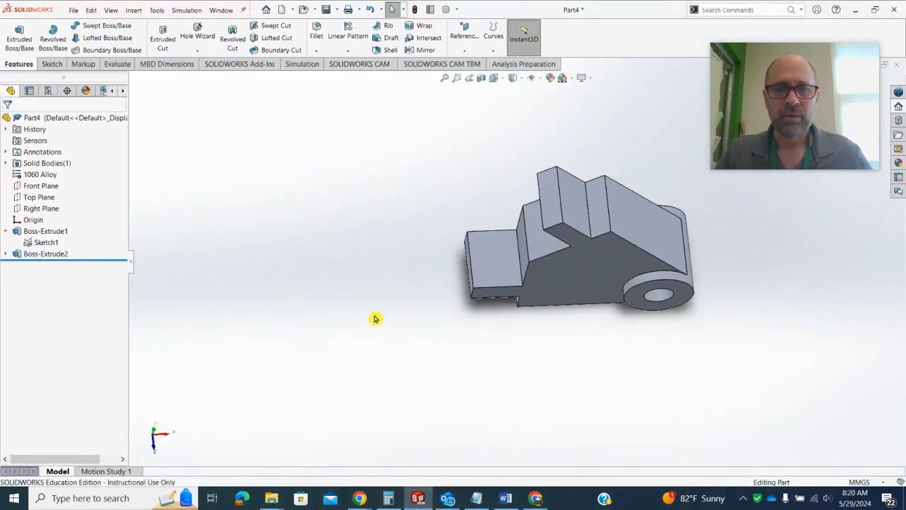
pyautogui.click(500, 253)
pyautogui.click(469, 348)
pyautogui.click(494, 253)
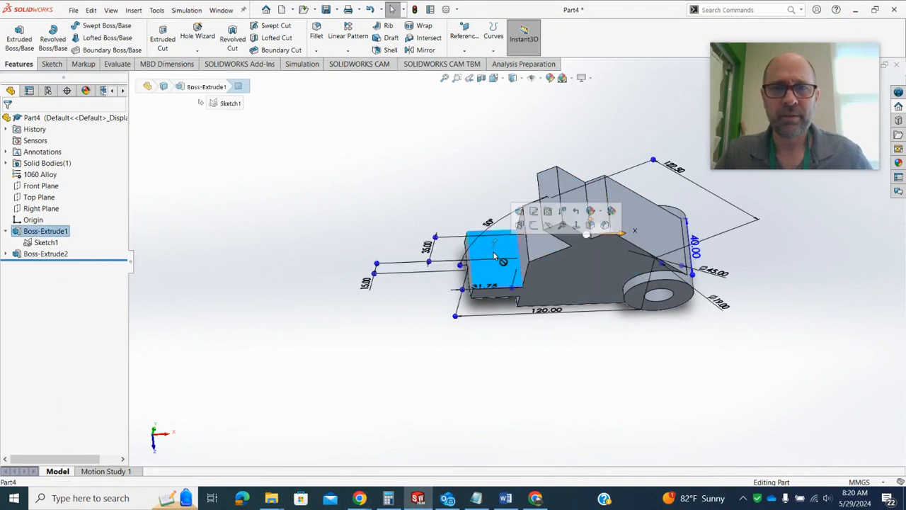
pyautogui.click(534, 227)
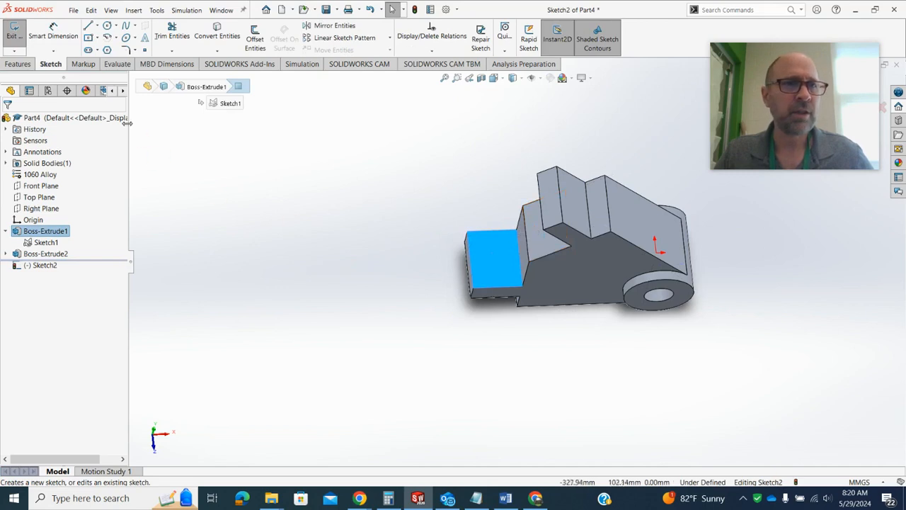
# Sketch a 20 mm radius circle centred on the midpoint of the horizontal tab's outer edge, reaching the tab's corner
pyautogui.click(106, 28)
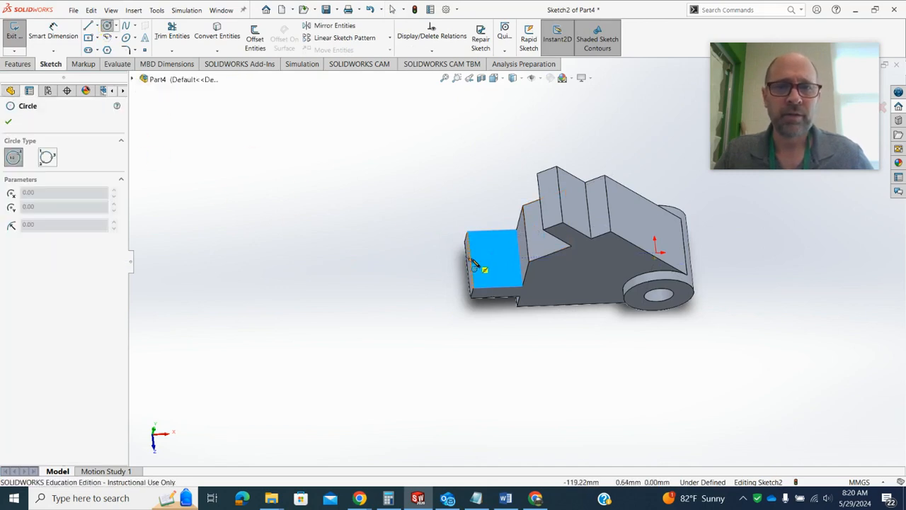
pyautogui.click(470, 260)
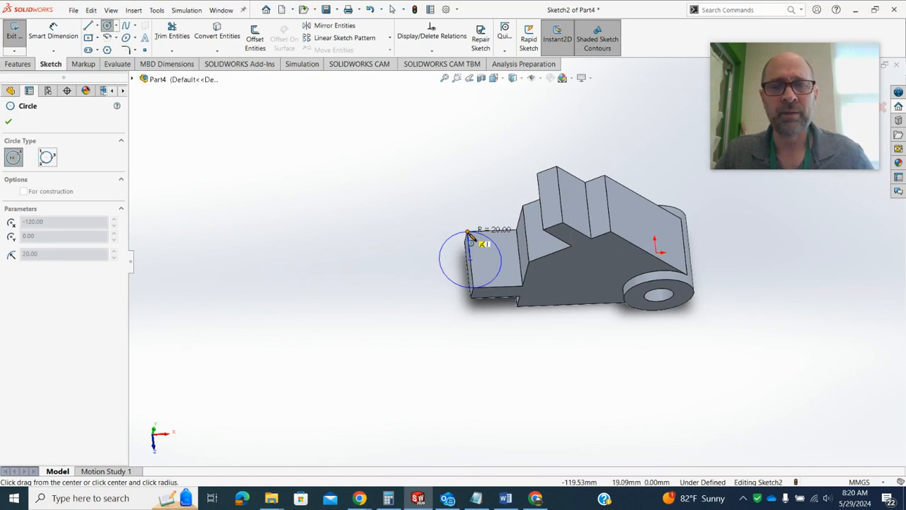
pyautogui.click(467, 232)
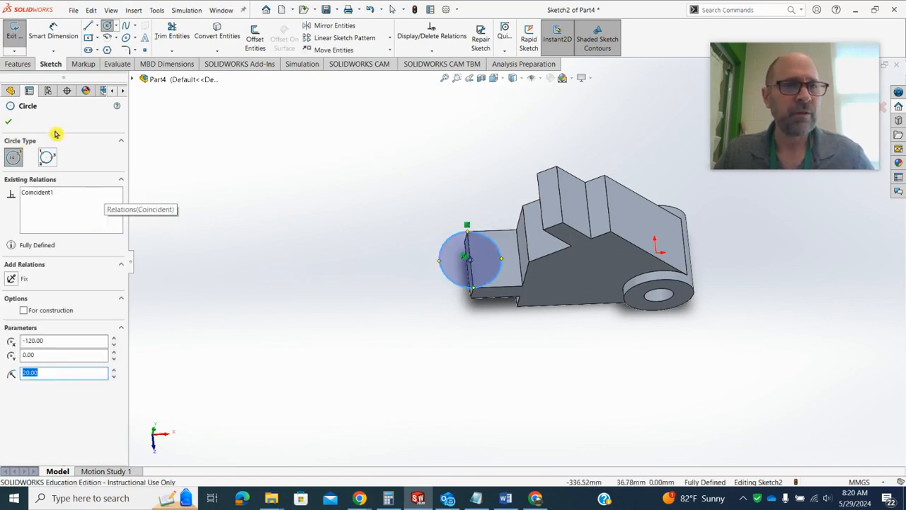
# Extrude the circle as a boss in the reversed direction, Up To Surface, ending at the horizontal tab's underside
pyautogui.moveTo(300, 298); pyautogui.dragTo(297, 262, button='middle')
pyautogui.scroll(-2, 283, 255)
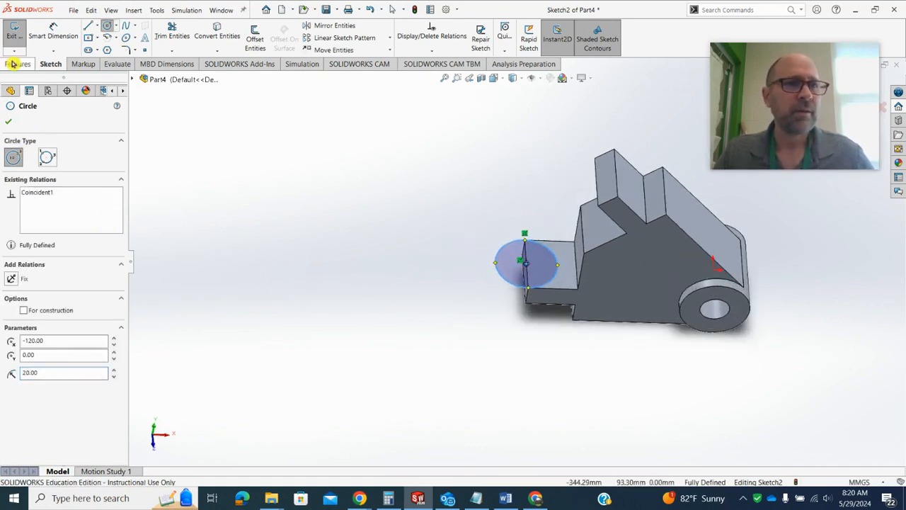
pyautogui.click(17, 65)
pyautogui.click(19, 39)
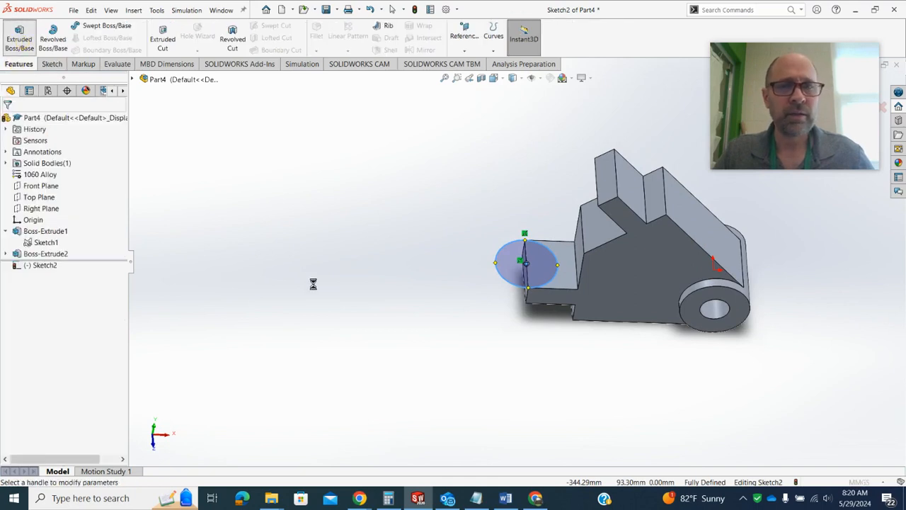
pyautogui.click(11, 186)
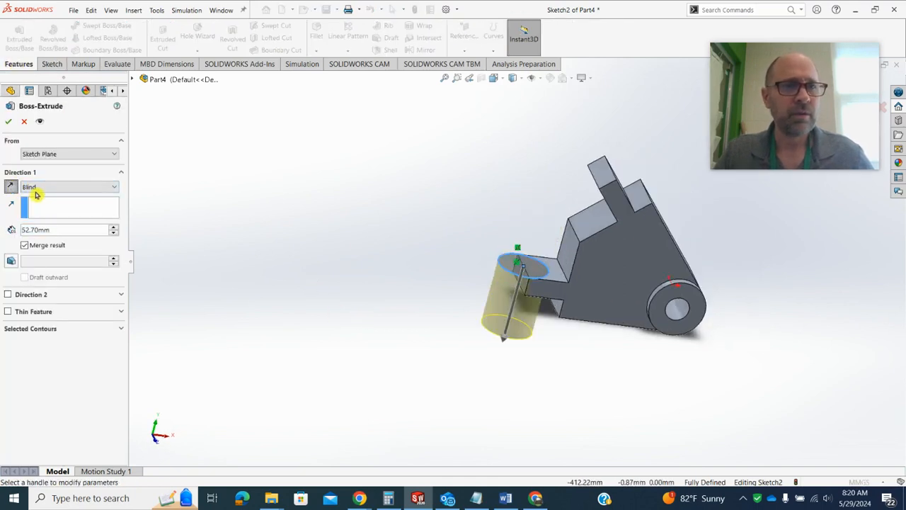
pyautogui.click(60, 189)
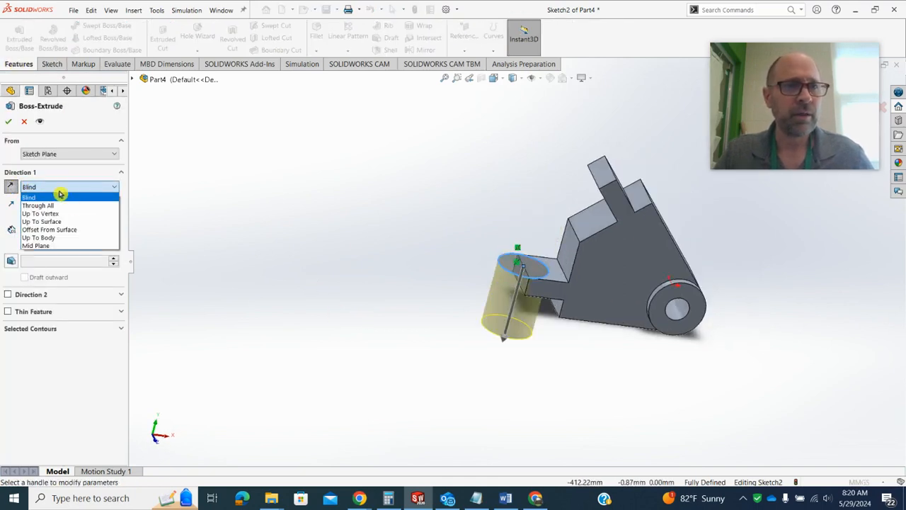
pyautogui.click(81, 225)
pyautogui.moveTo(348, 371); pyautogui.dragTo(561, 275, button='middle')
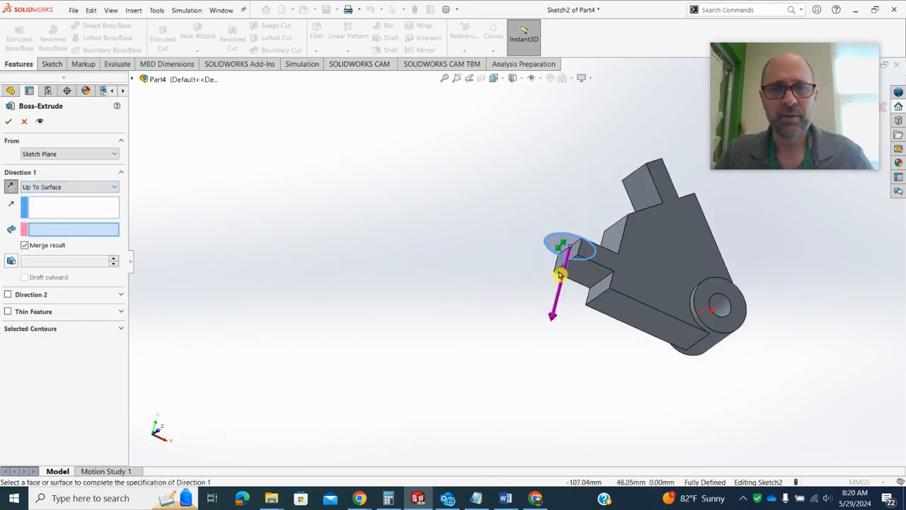
pyautogui.click(577, 276)
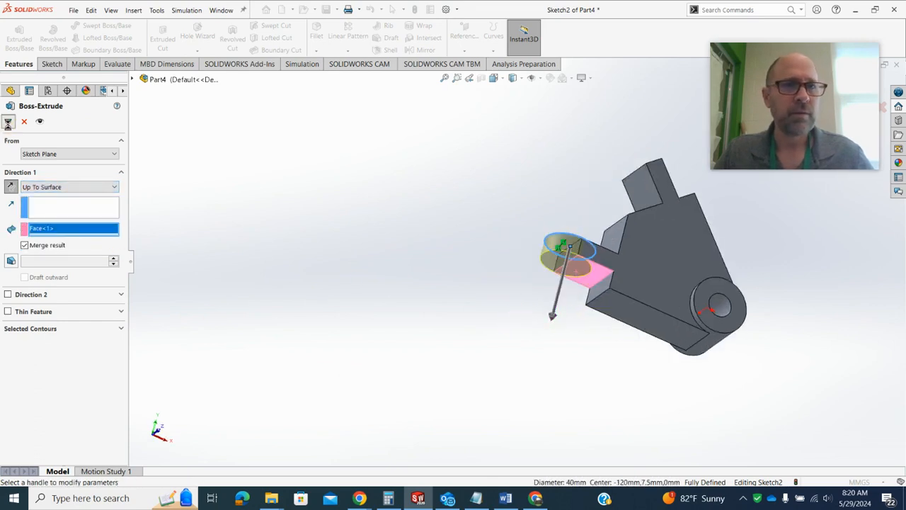
pyautogui.click(8, 122)
# On the angled tab's outer face, sketch a 20 mm radius circle centred on the end edge's midpoint and reaching its corner
pyautogui.moveTo(384, 192); pyautogui.dragTo(581, 232, button='middle')
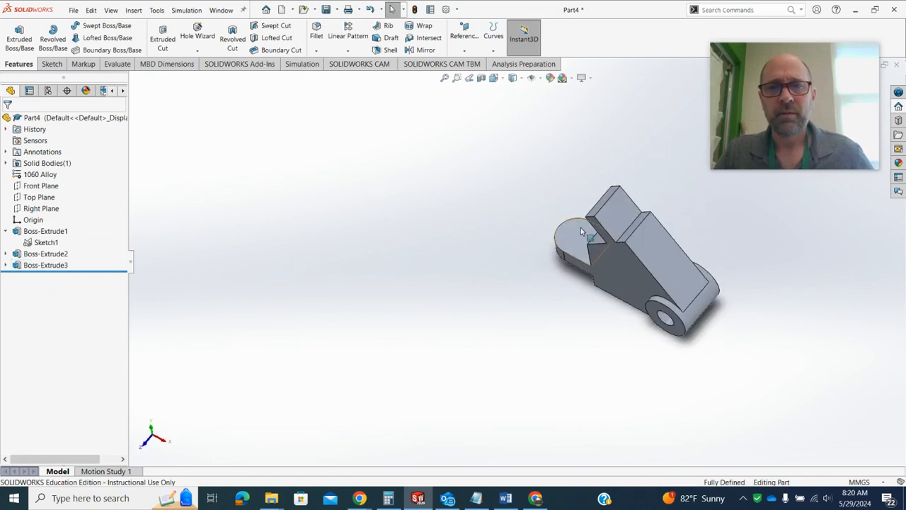
pyautogui.click(615, 209)
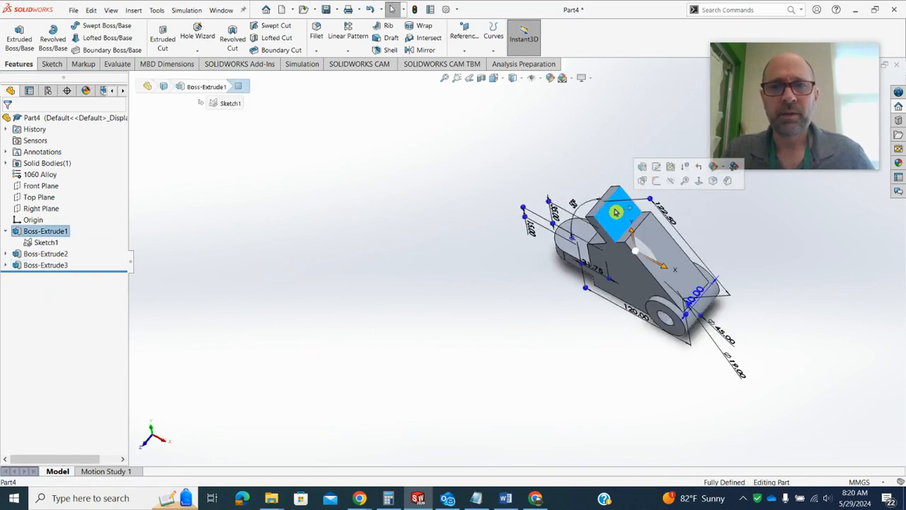
pyautogui.click(658, 184)
pyautogui.click(106, 26)
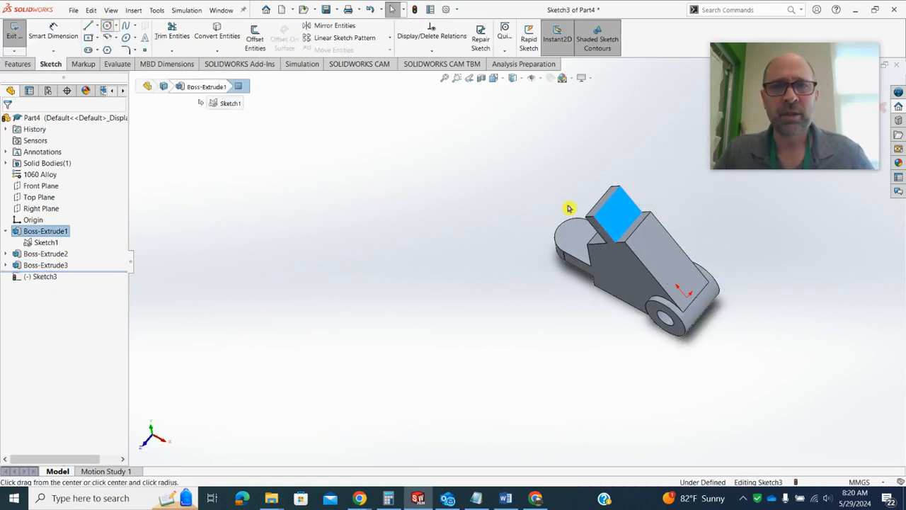
pyautogui.click(606, 201)
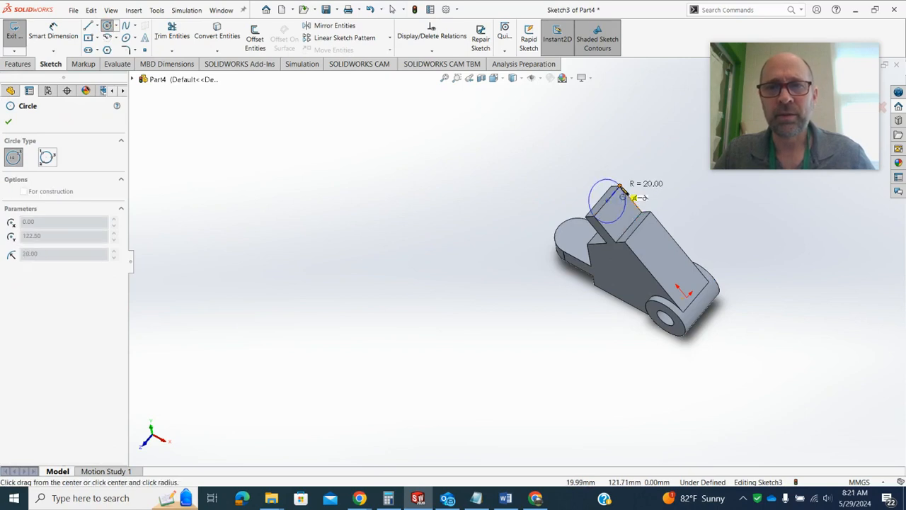
pyautogui.click(619, 188)
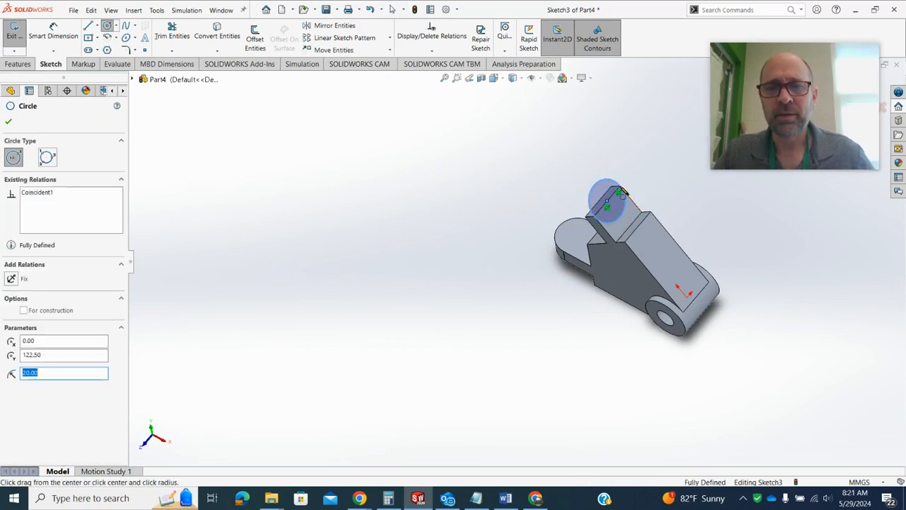
pyautogui.click(10, 125)
# Extrude the angled tab's circle in the reversed direction, Up To Surface, ending at the tab's opposite face
pyautogui.moveTo(306, 185); pyautogui.dragTo(375, 142, button='middle')
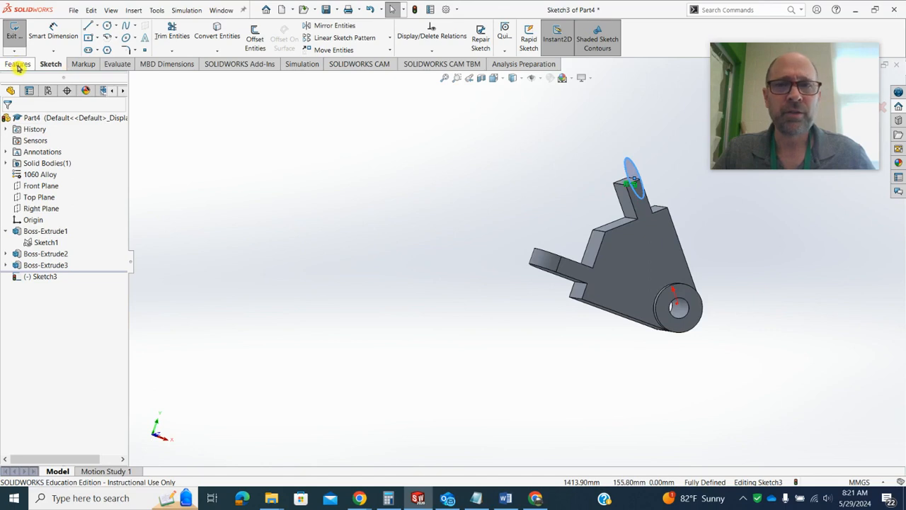
pyautogui.click(18, 65)
pyautogui.click(19, 37)
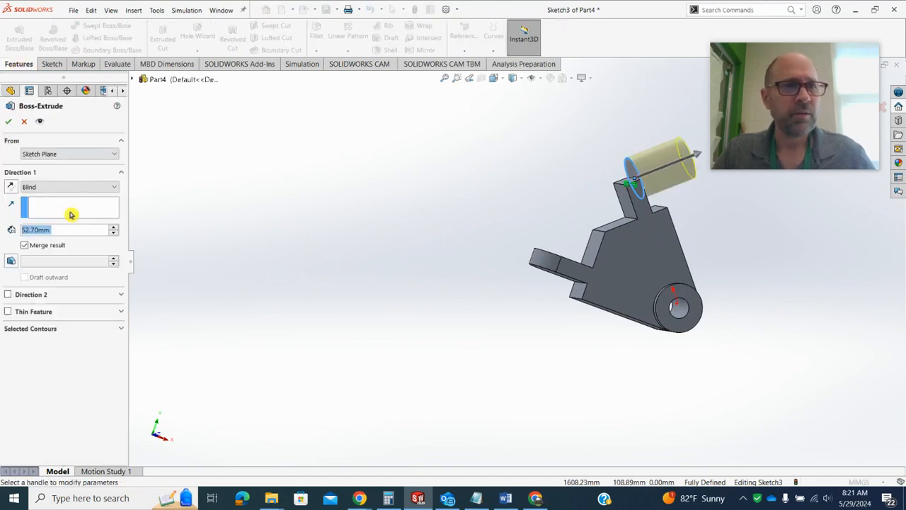
pyautogui.click(73, 187)
pyautogui.click(12, 186)
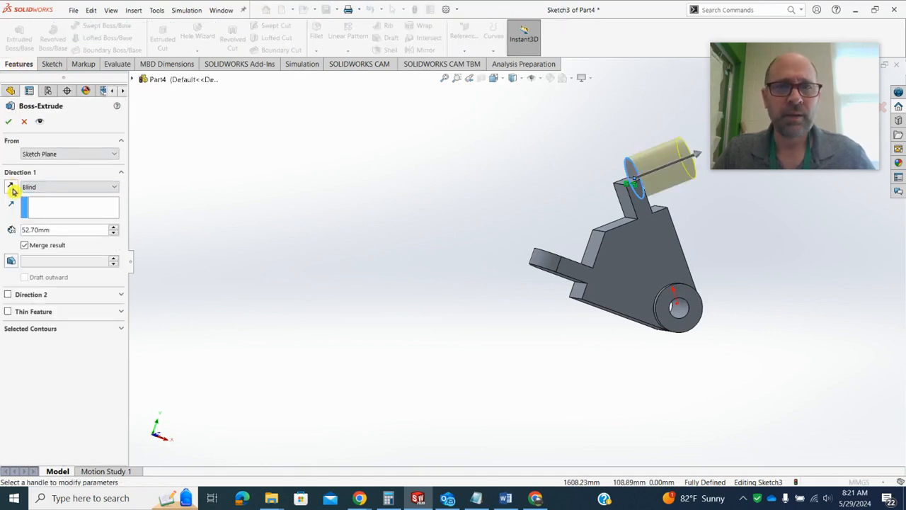
pyautogui.click(12, 190)
pyautogui.click(63, 189)
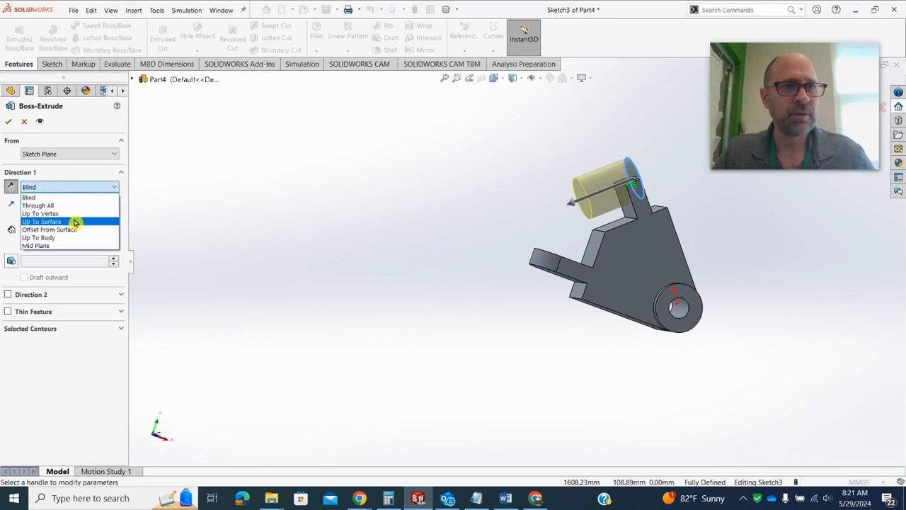
pyautogui.click(75, 223)
pyautogui.click(632, 207)
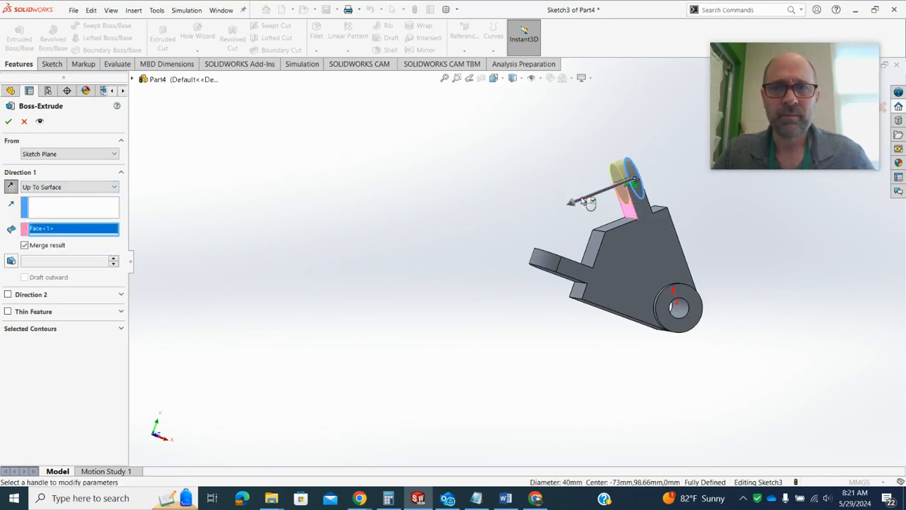
pyautogui.click(9, 121)
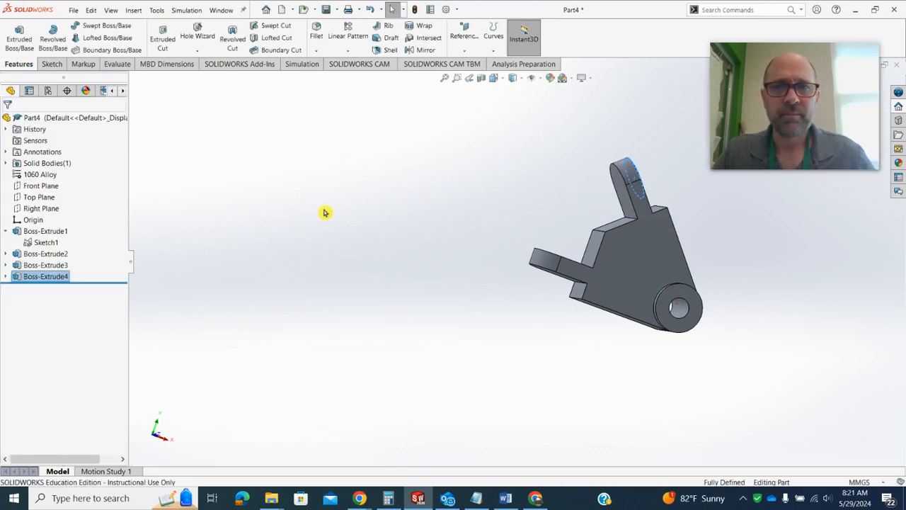
# Start a sketch on the horizontal tab's upper face and draw a circle of about 10.2 mm radius concentric with its rounded end
pyautogui.click(324, 213)
pyautogui.moveTo(325, 212); pyautogui.dragTo(287, 293, button='middle')
pyautogui.scroll(-4, 647, 245)
pyautogui.moveTo(678, 261); pyautogui.dragTo(441, 304, button='middle')
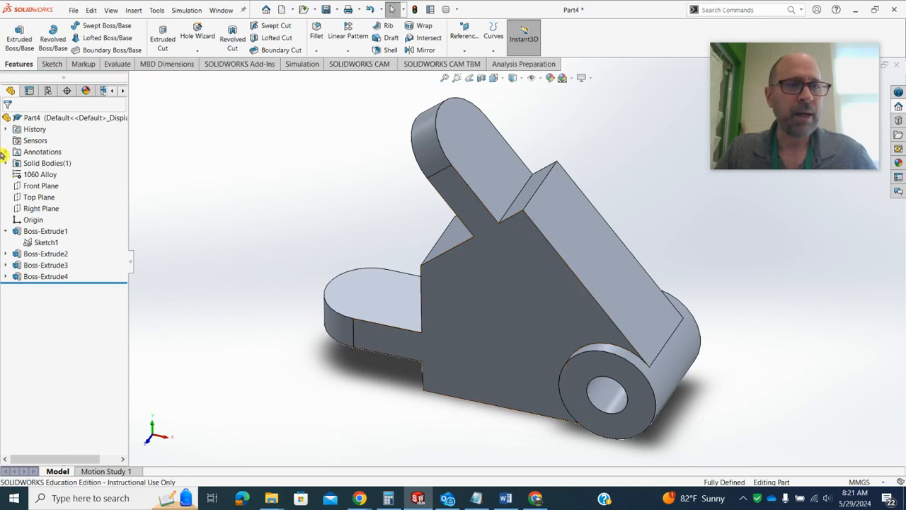
pyautogui.click(379, 305)
pyautogui.click(414, 259)
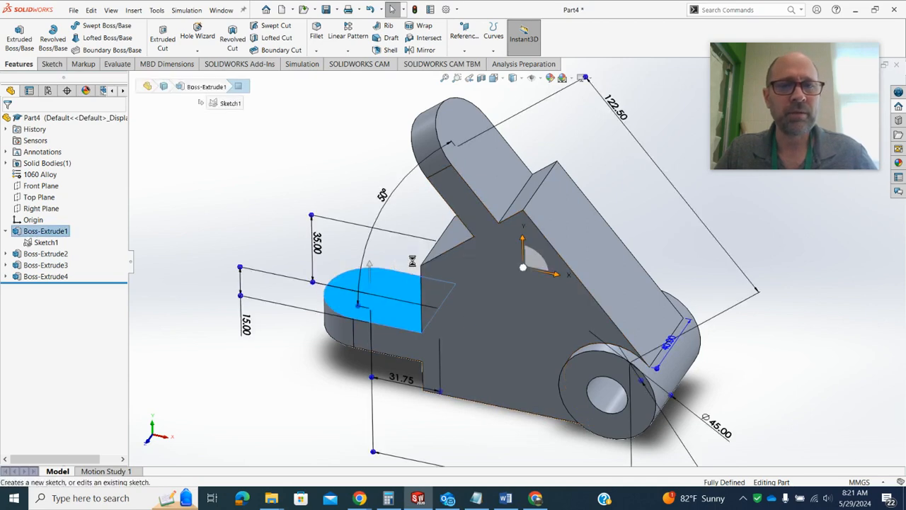
pyautogui.click(108, 26)
pyautogui.scroll(3, 243, 296)
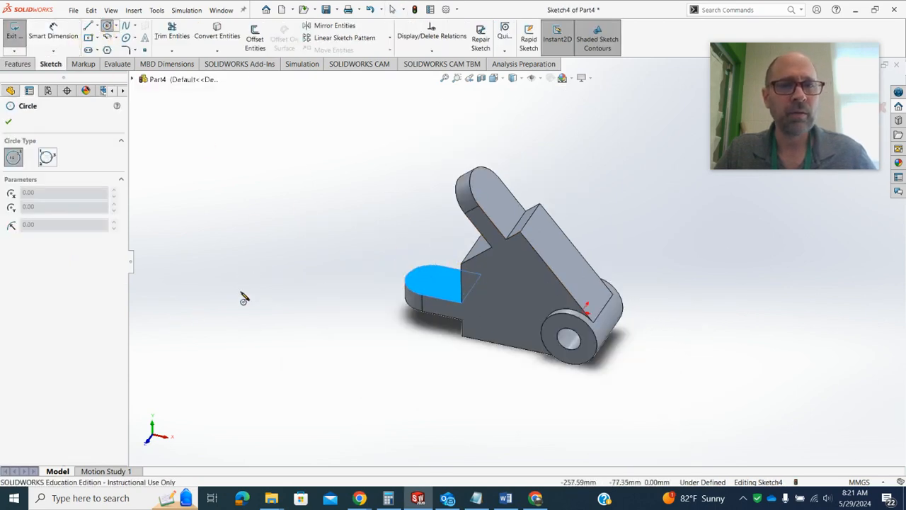
pyautogui.click(432, 282)
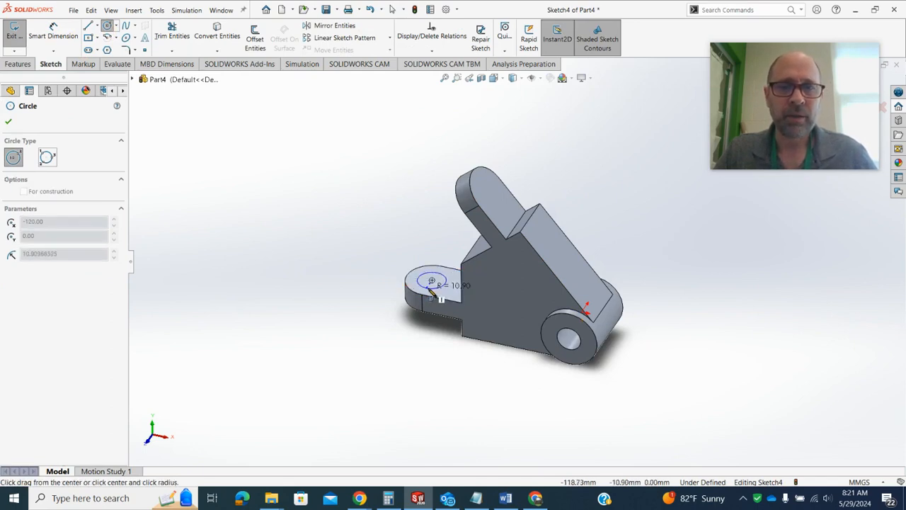
pyautogui.click(435, 297)
# Check the tab hole's size on the drawing in the browser, then dimension the circle's diameter to 16 mm
pyautogui.moveTo(360, 498)
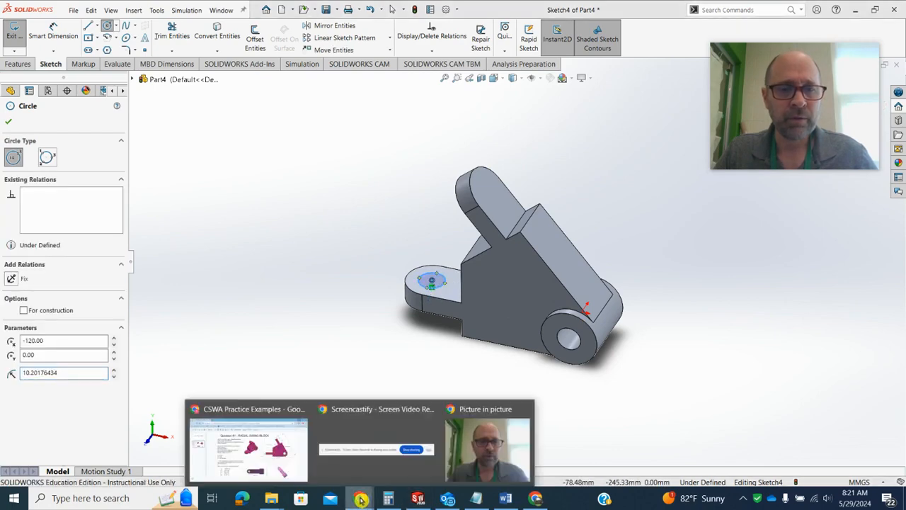
pyautogui.click(269, 451)
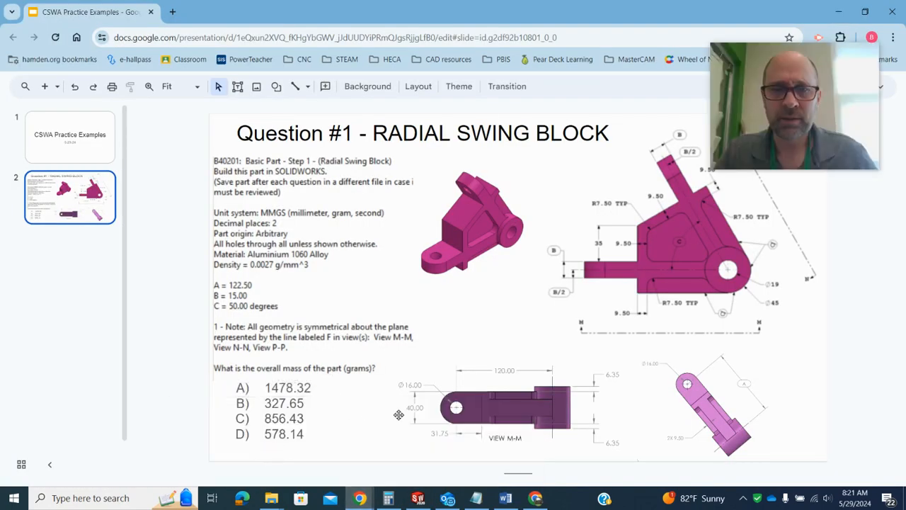
pyautogui.click(838, 10)
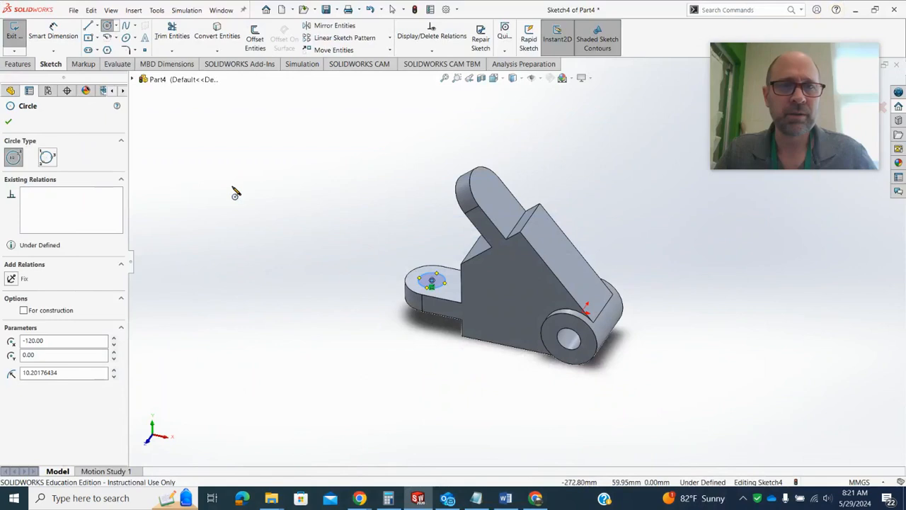
pyautogui.click(53, 32)
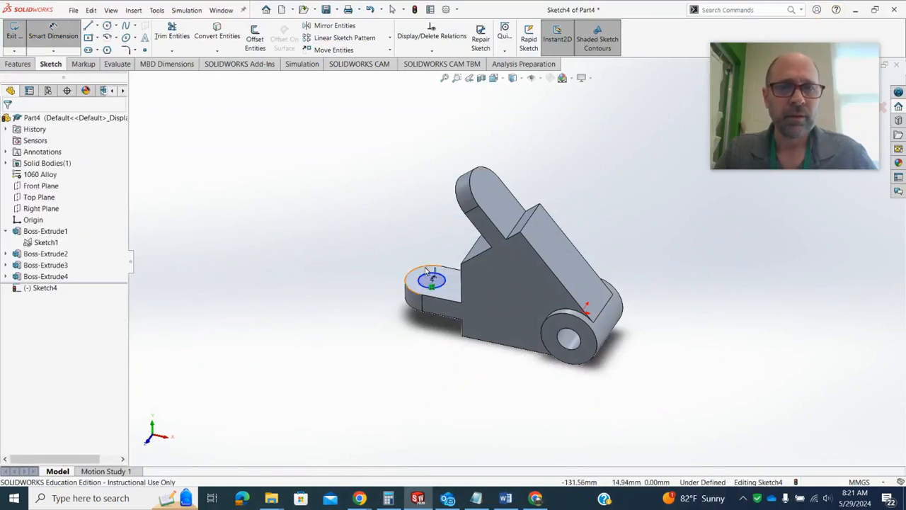
pyautogui.click(429, 274)
pyautogui.click(388, 234)
pyautogui.write('16')
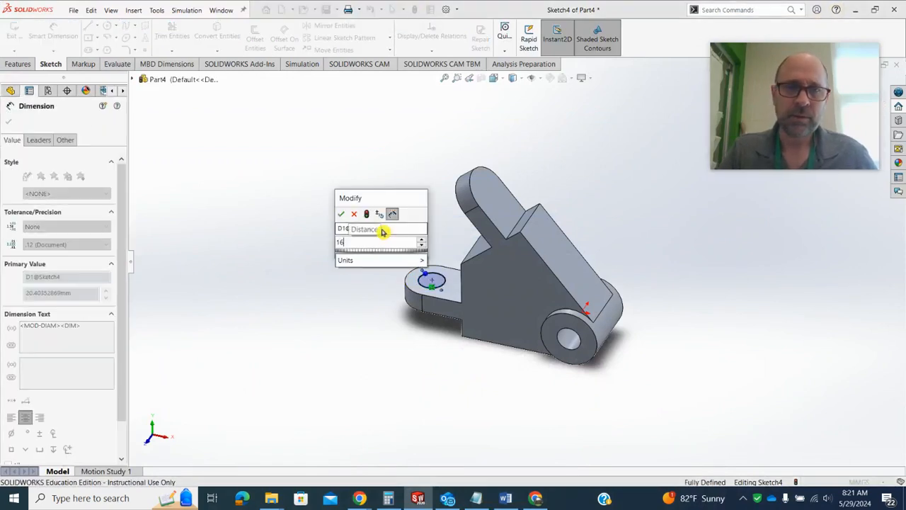
pyautogui.press('Return')
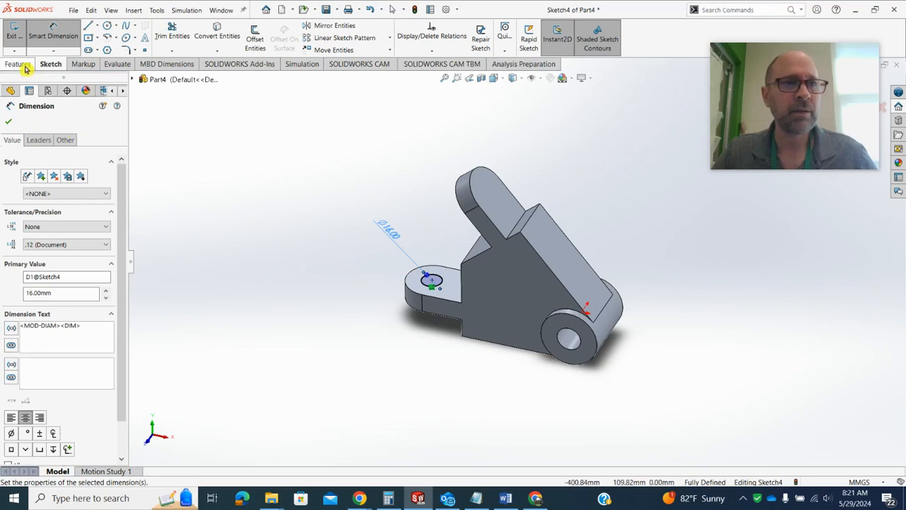
# Cut the 16 mm circle through the horizontal tab as an extruded cut with the Through All end condition
pyautogui.click(18, 63)
pyautogui.click(163, 33)
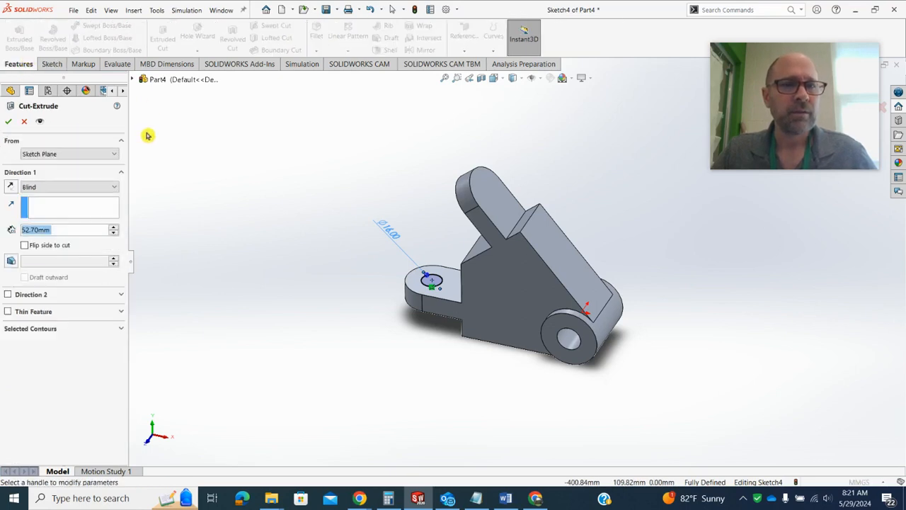
pyautogui.click(58, 186)
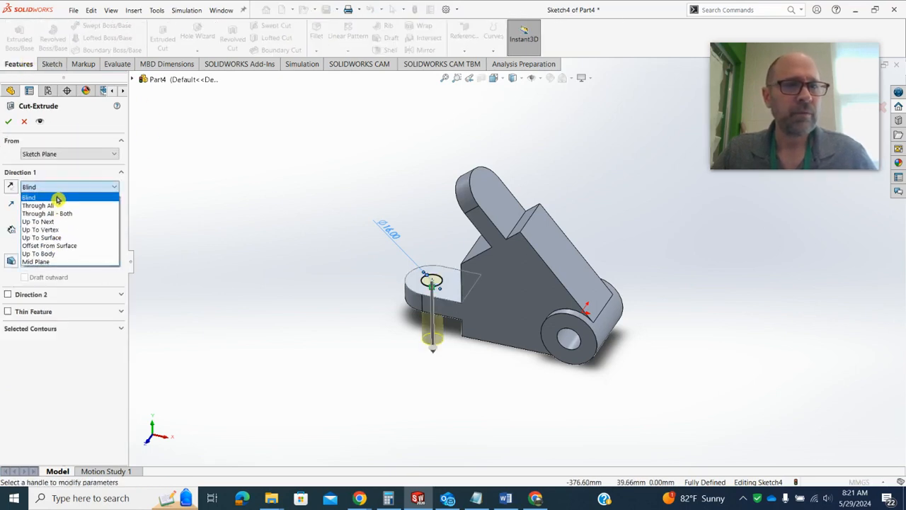
pyautogui.click(62, 206)
pyautogui.click(9, 125)
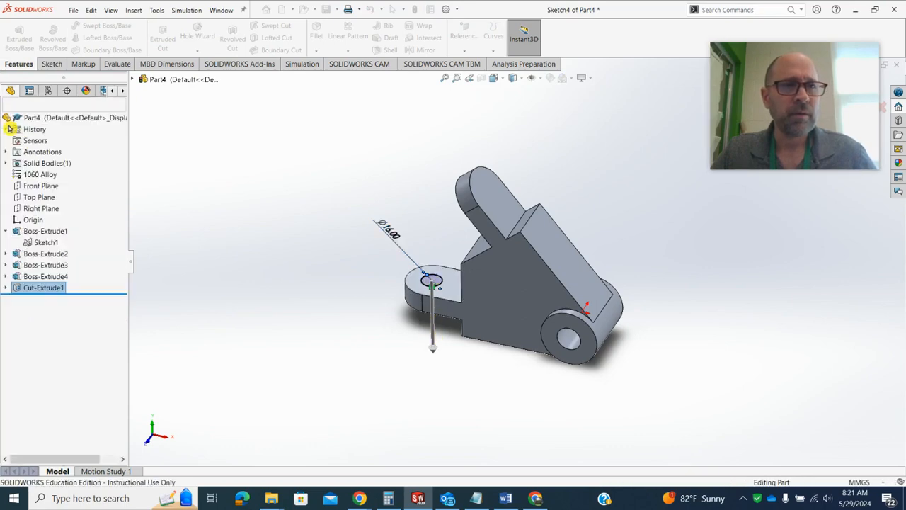
# Start a sketch on the angled tab's outer face and draw a circle of about 8.5 mm radius centred on its rounded end
pyautogui.click(486, 194)
pyautogui.moveTo(486, 193)
pyautogui.mouseDown(button='middle')
pyautogui.moveTo(530, 92)
pyautogui.moveTo(441, 238)
pyautogui.mouseUp(button='middle')
pyautogui.scroll(-1, 440, 238)
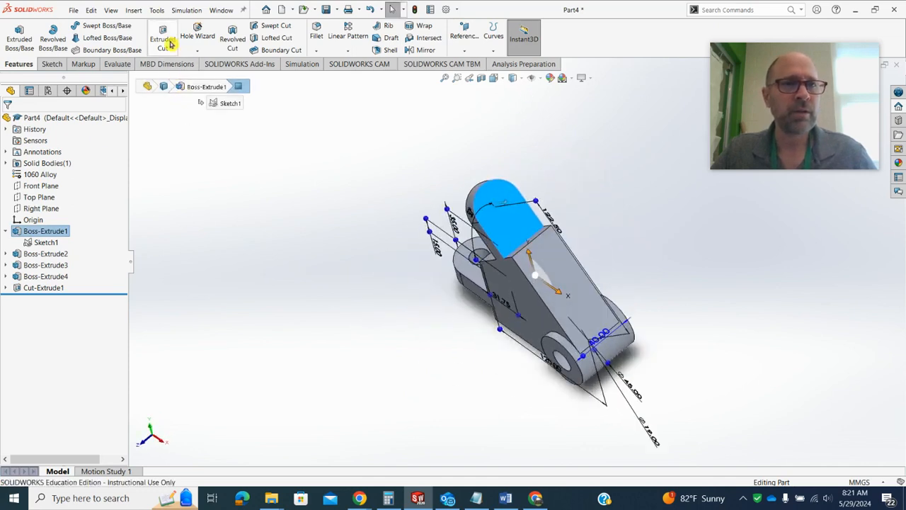
pyautogui.click(51, 65)
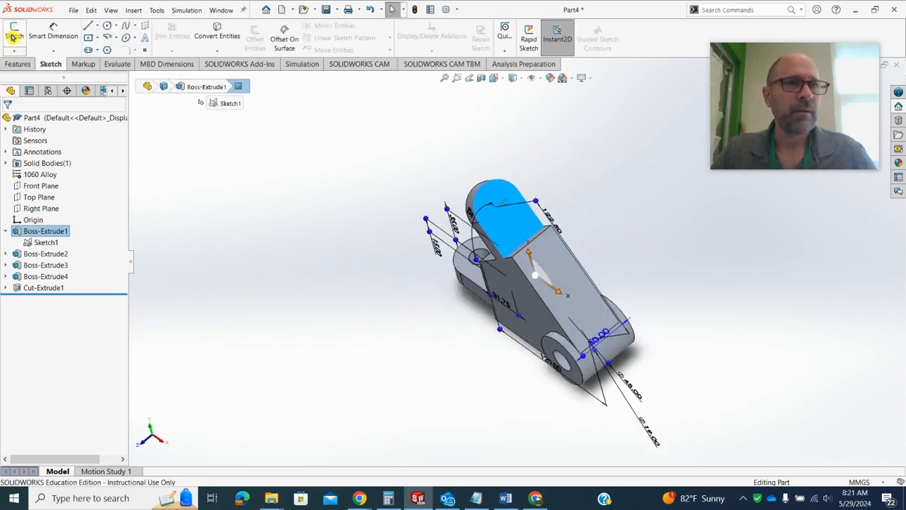
pyautogui.click(16, 34)
pyautogui.click(110, 25)
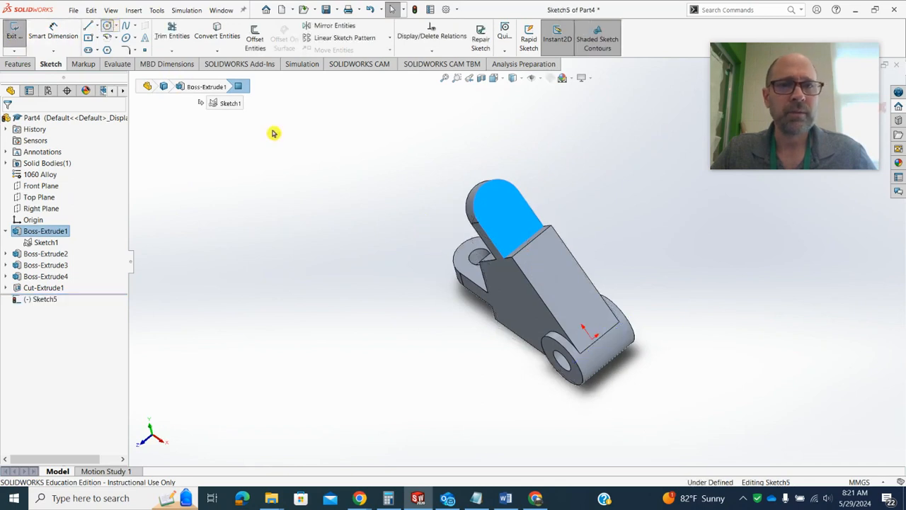
pyautogui.click(499, 206)
pyautogui.click(509, 204)
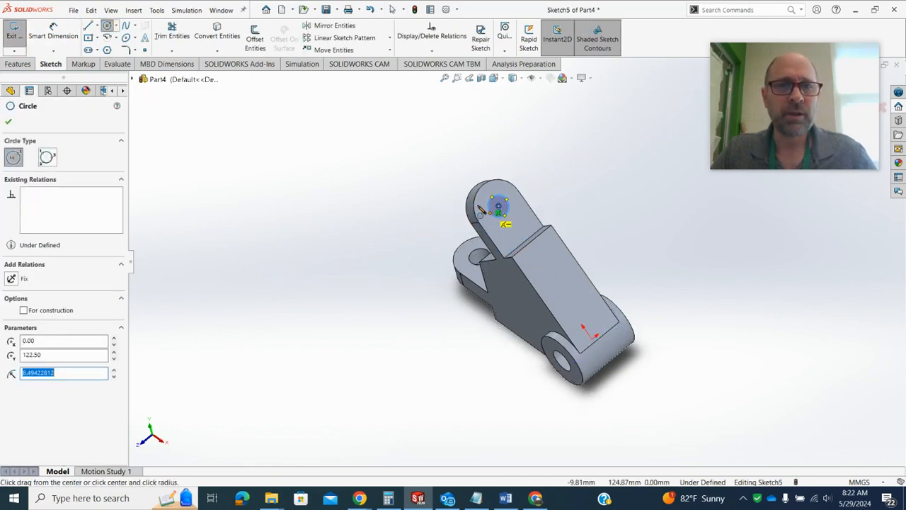
# Dimension the angled tab circle's diameter to 16 mm
pyautogui.click(54, 35)
pyautogui.click(499, 204)
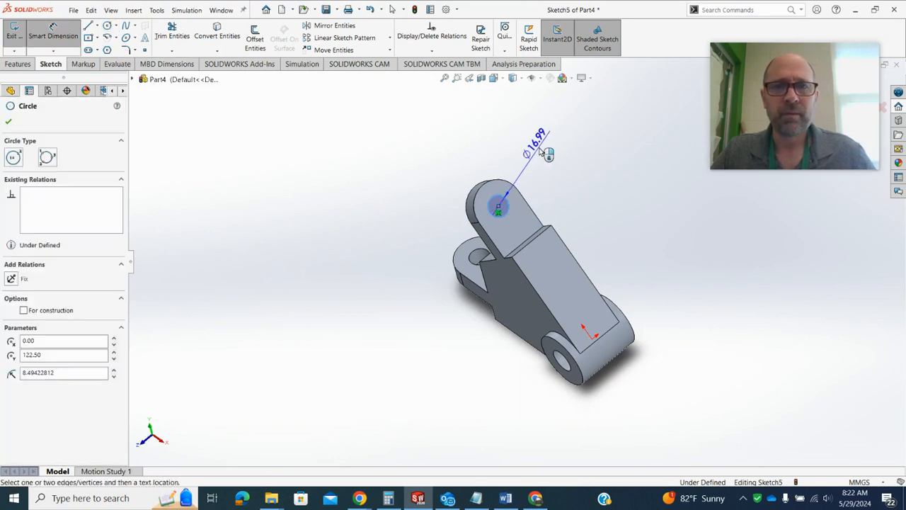
pyautogui.click(514, 152)
pyautogui.write('16.00mm')
pyautogui.press('Return')
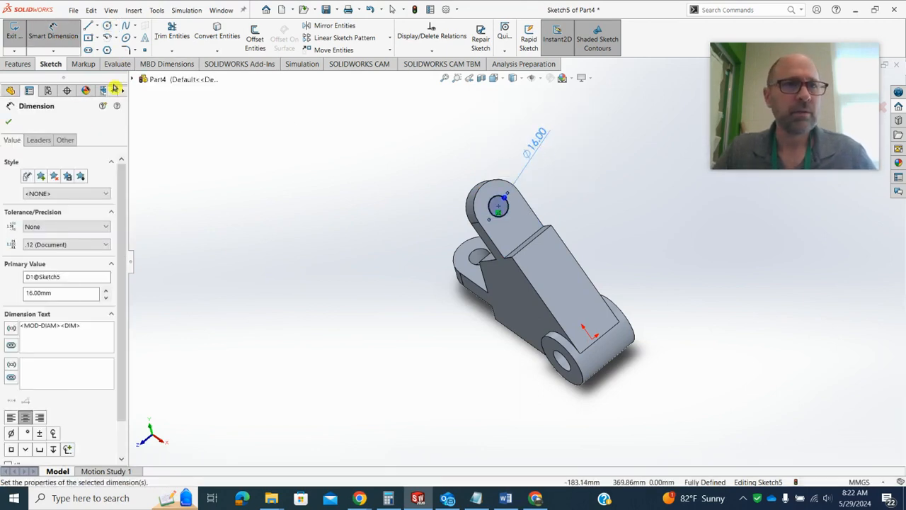
# Cut the 16 mm circle through the angled tab as an extruded cut with the Up To Next end condition
pyautogui.click(18, 64)
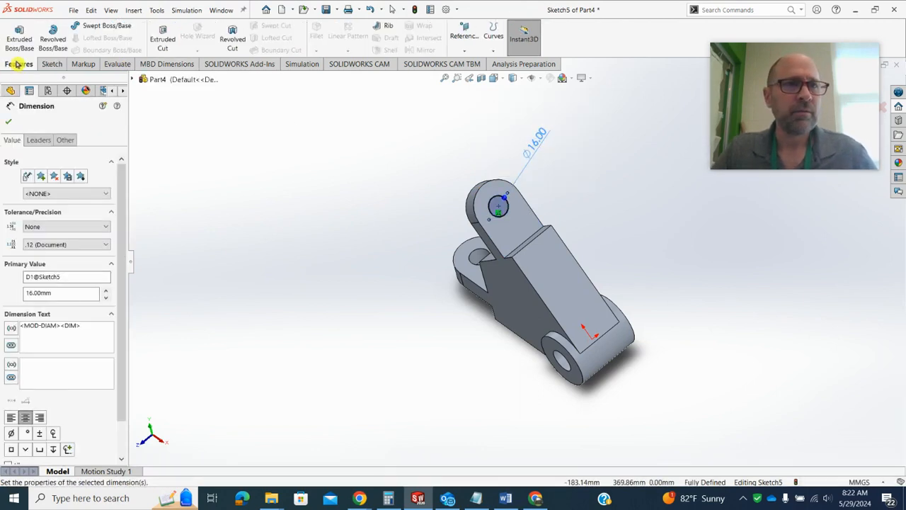
pyautogui.click(160, 35)
pyautogui.click(57, 188)
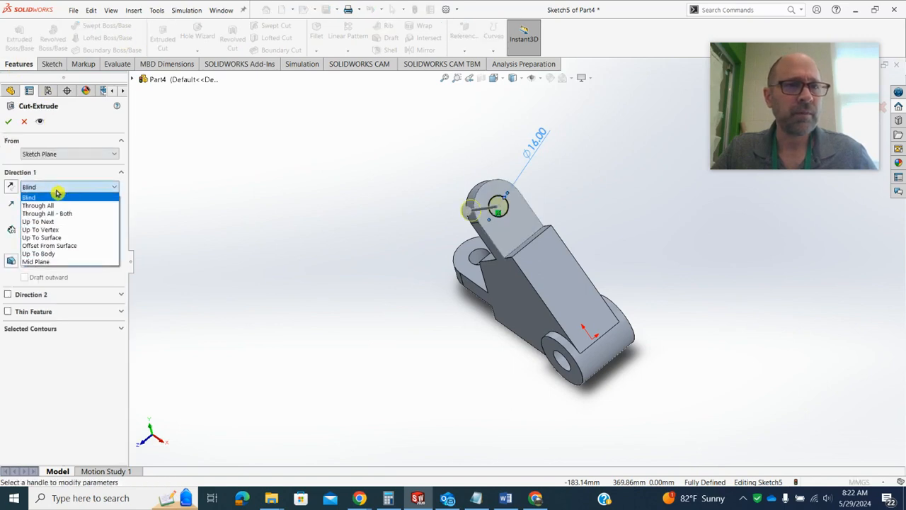
pyautogui.click(83, 222)
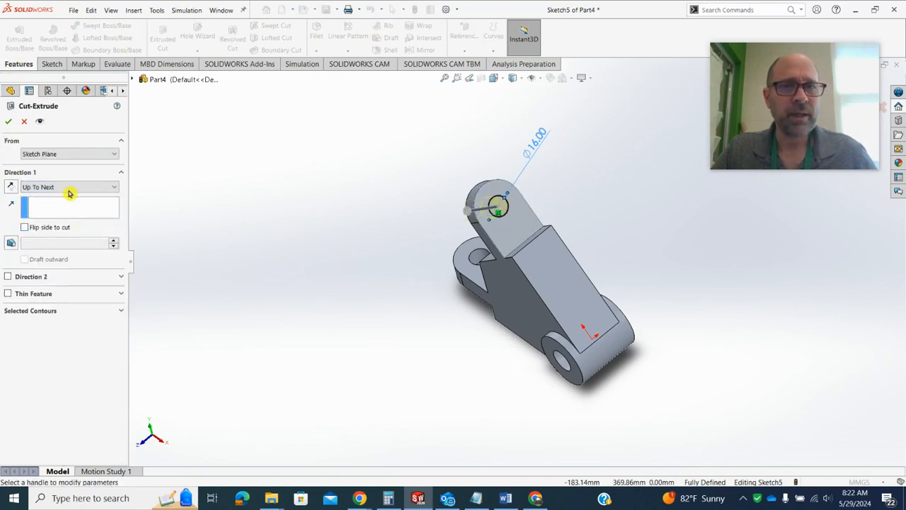
pyautogui.click(12, 124)
pyautogui.moveTo(328, 217); pyautogui.dragTo(379, 183, button='middle')
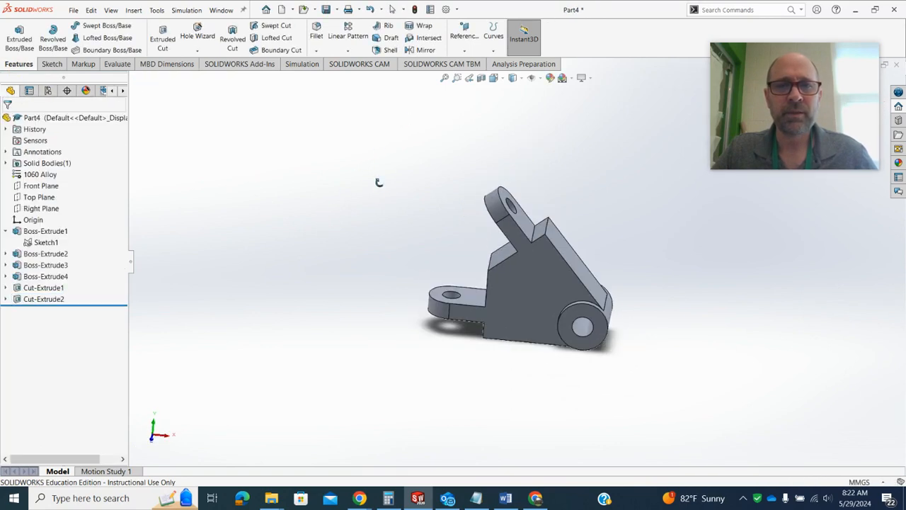
# Save the part in Documents under the file name cswa q1
pyautogui.click(326, 10)
pyautogui.write('csw')
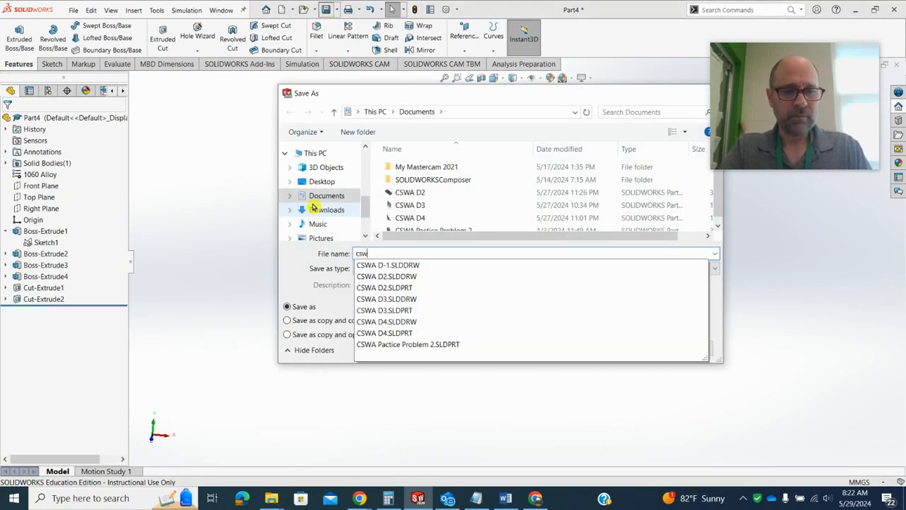
pyautogui.write('a d')
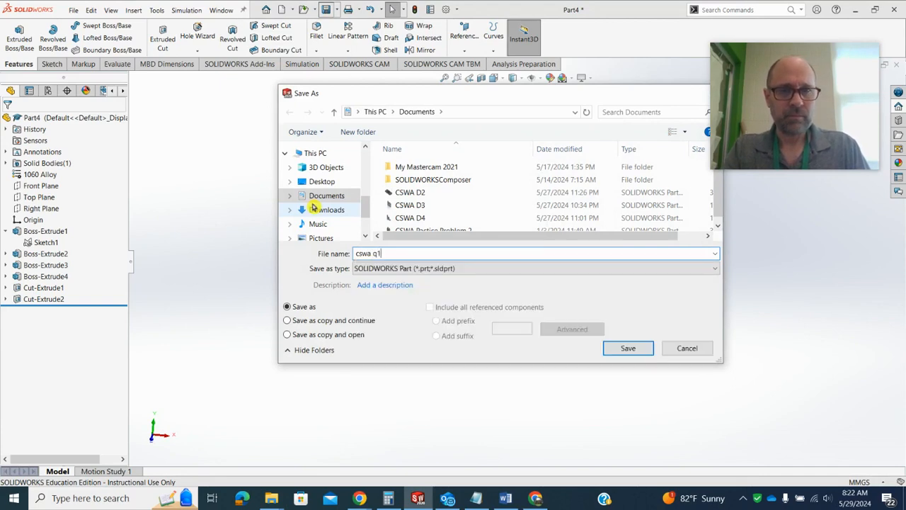
pyautogui.write('1')
pyautogui.press('Return')
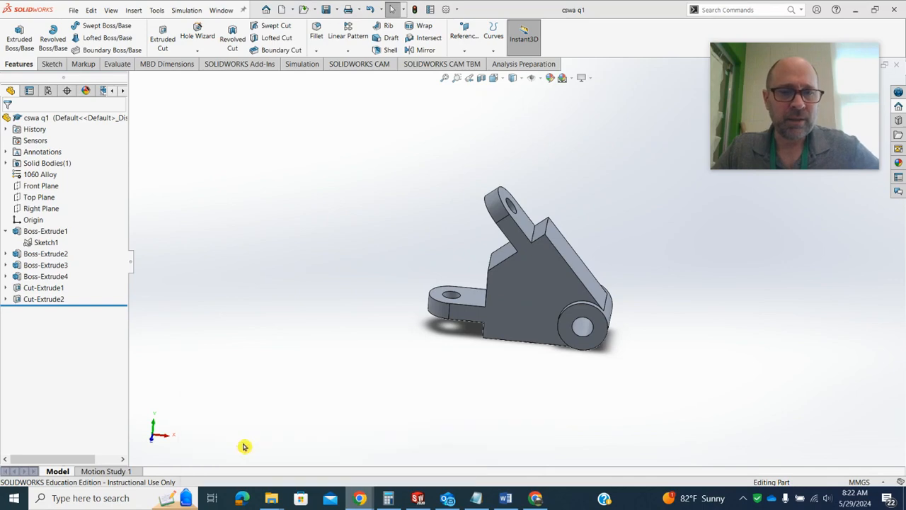
# Review the Radial Swing Block drawing in the browser, then start a sketch on the block's large front face
pyautogui.hotkey('alt', 'Tab')
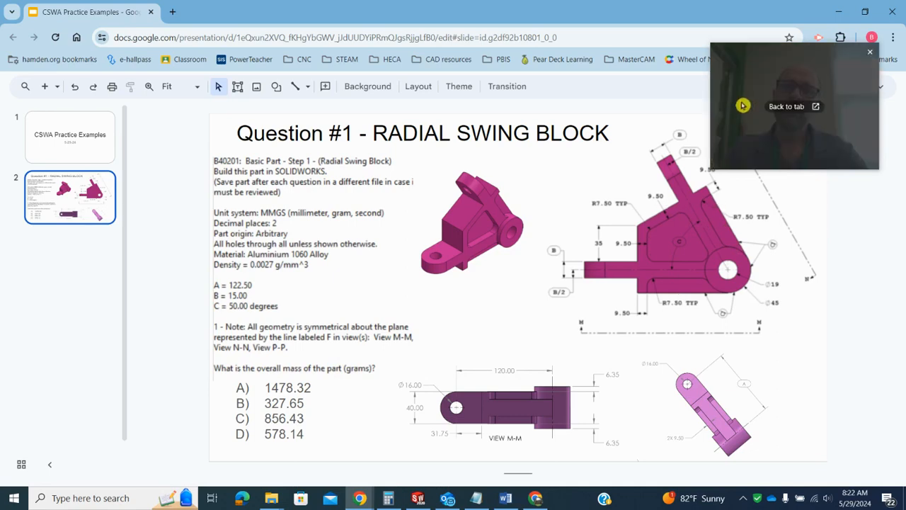
pyautogui.click(840, 12)
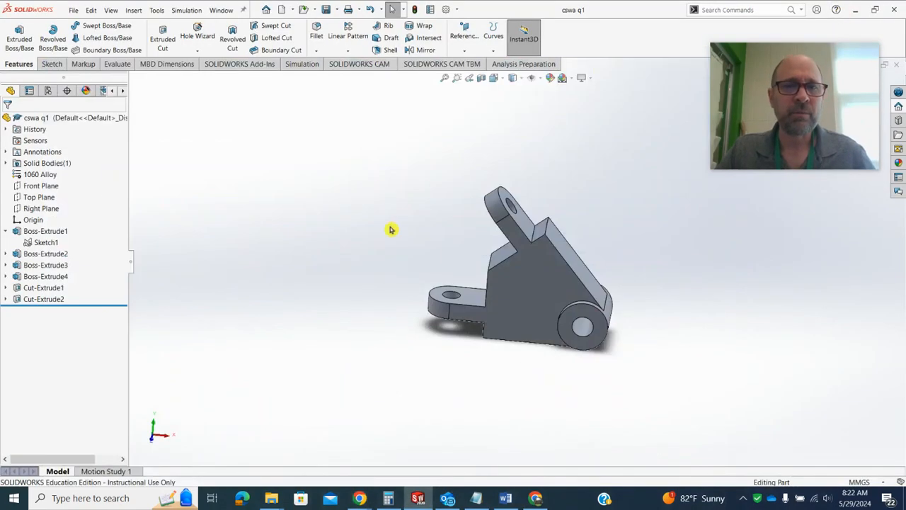
pyautogui.click(511, 290)
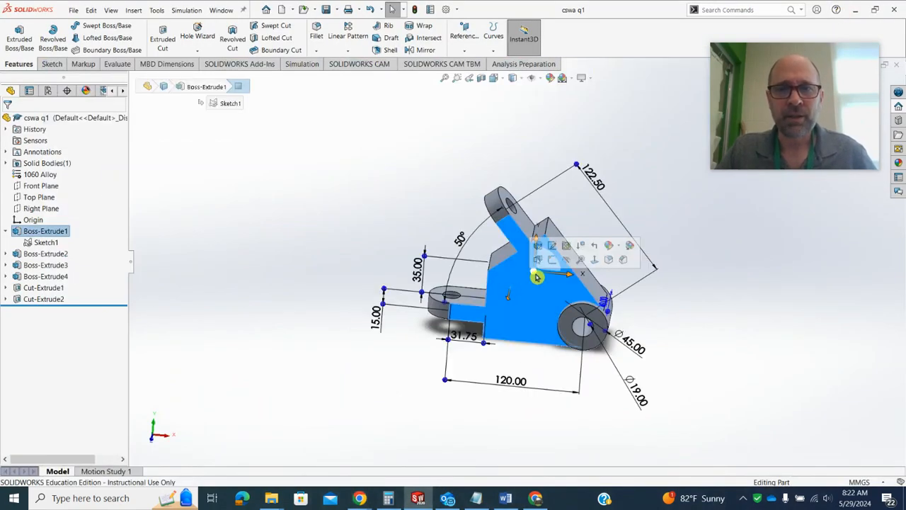
pyautogui.click(552, 259)
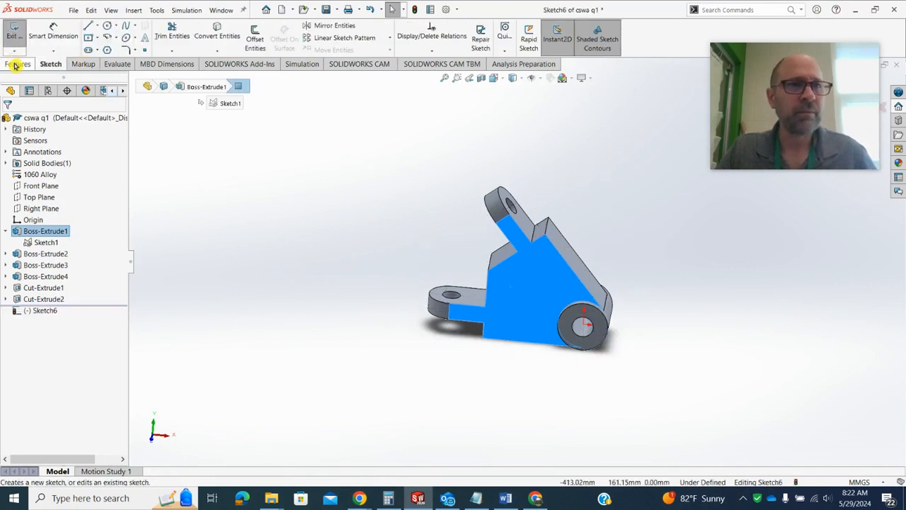
pyautogui.press('space')
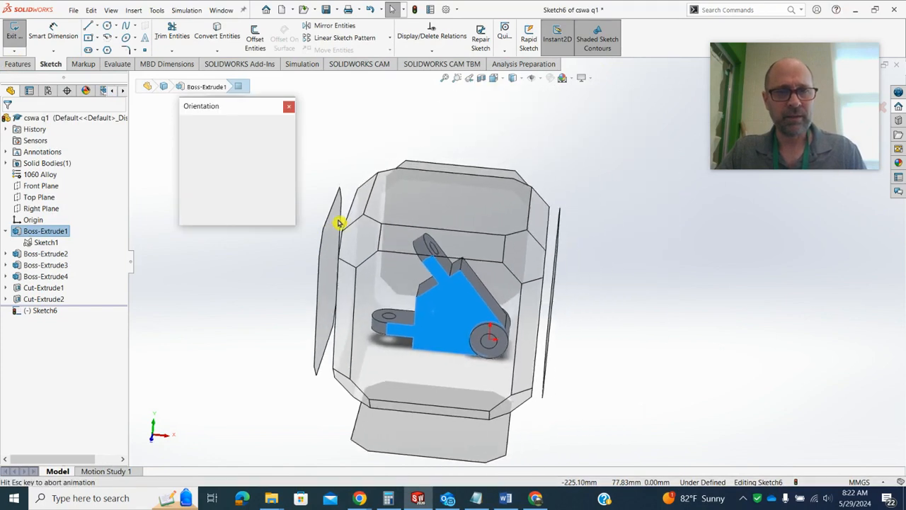
pyautogui.click(366, 378)
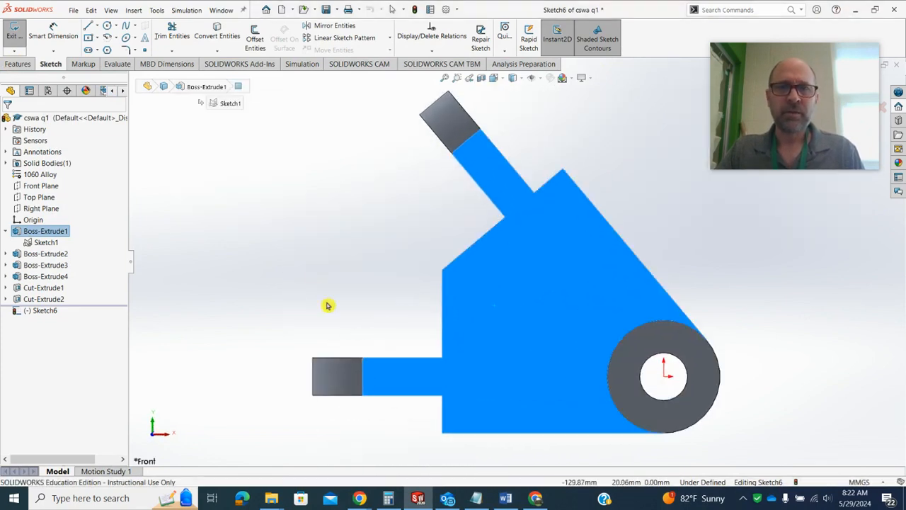
pyautogui.click(305, 238)
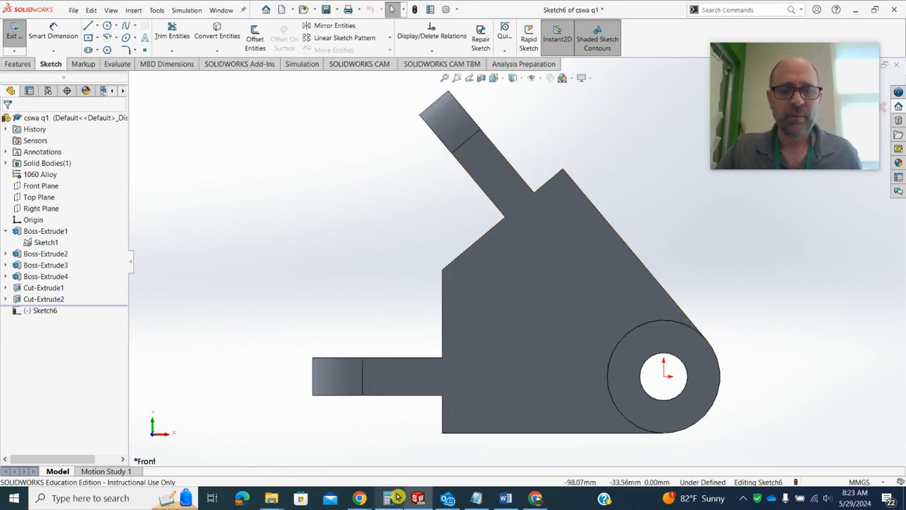
# Check the drawing in the browser again, then convert the horizontal tab's lower and upper edges into sketch lines
pyautogui.moveTo(360, 498)
pyautogui.click(287, 439)
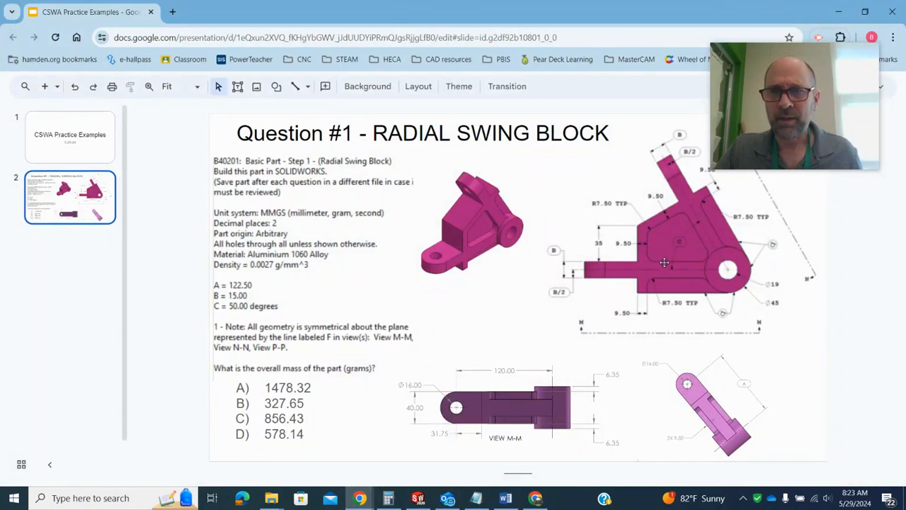
pyautogui.click(838, 12)
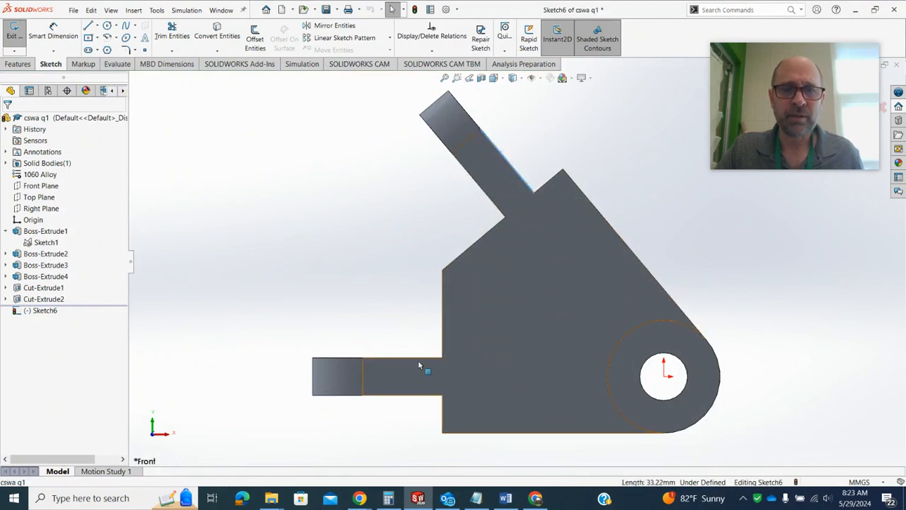
pyautogui.click(428, 397)
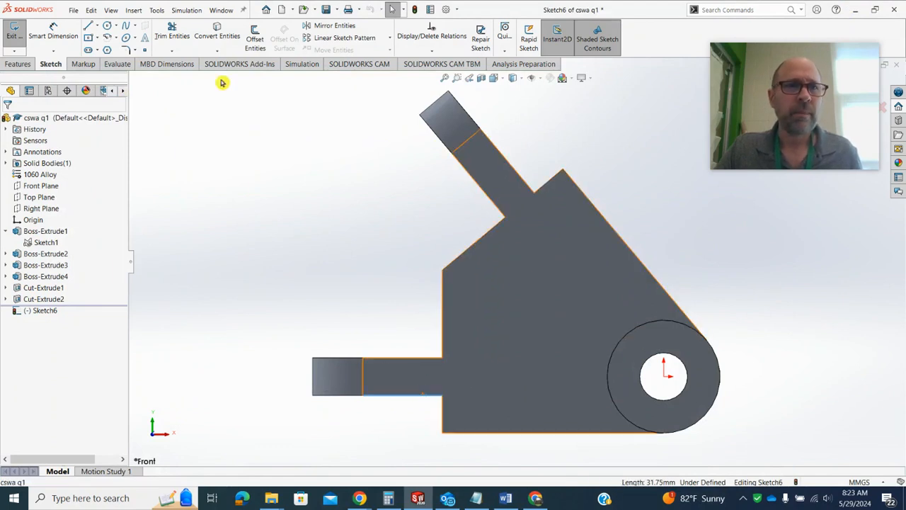
pyautogui.click(220, 41)
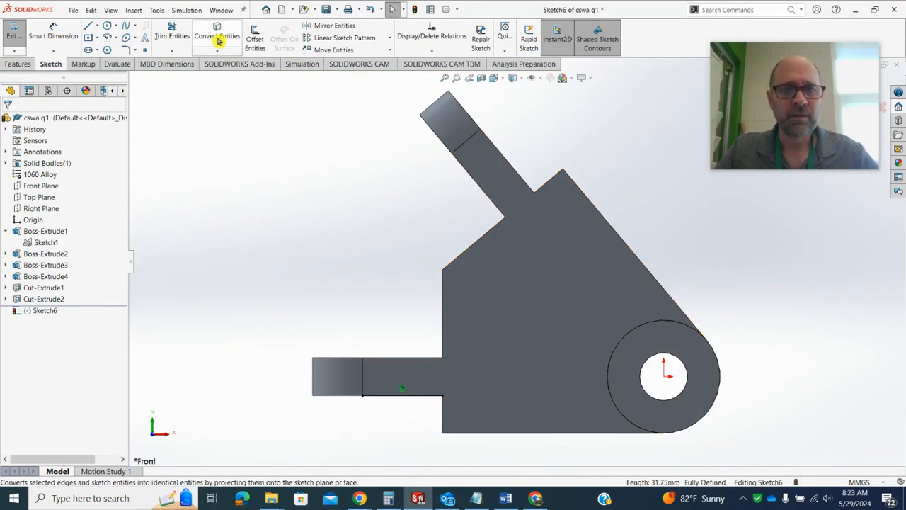
pyautogui.click(378, 357)
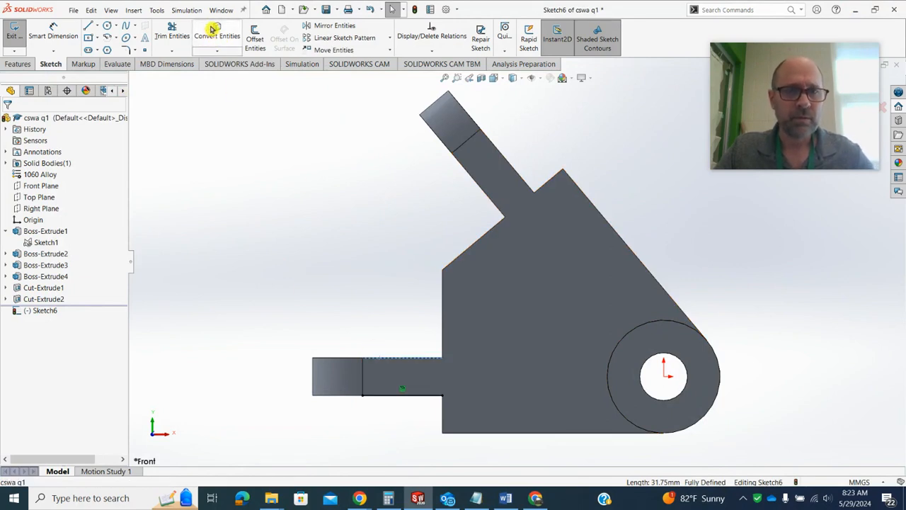
pyautogui.click(214, 30)
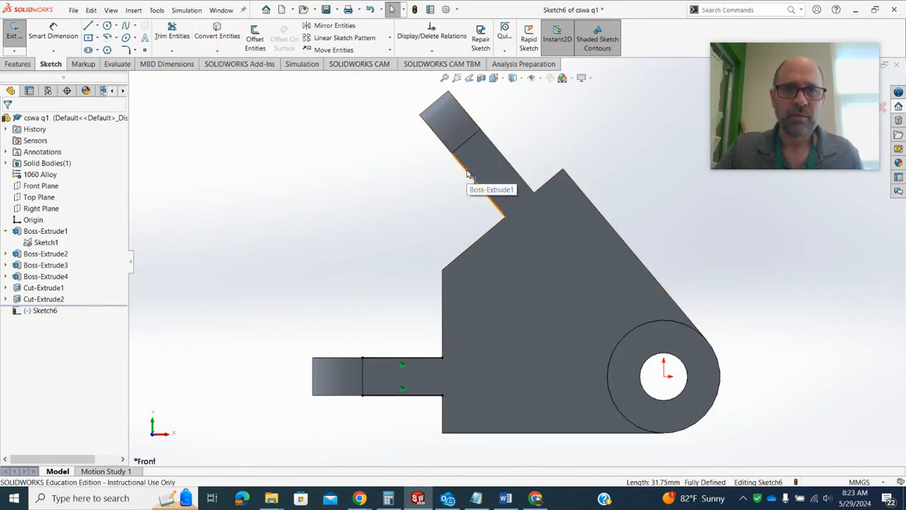
# Convert both long edges of the angled tab into sketch lines
pyautogui.click(496, 146)
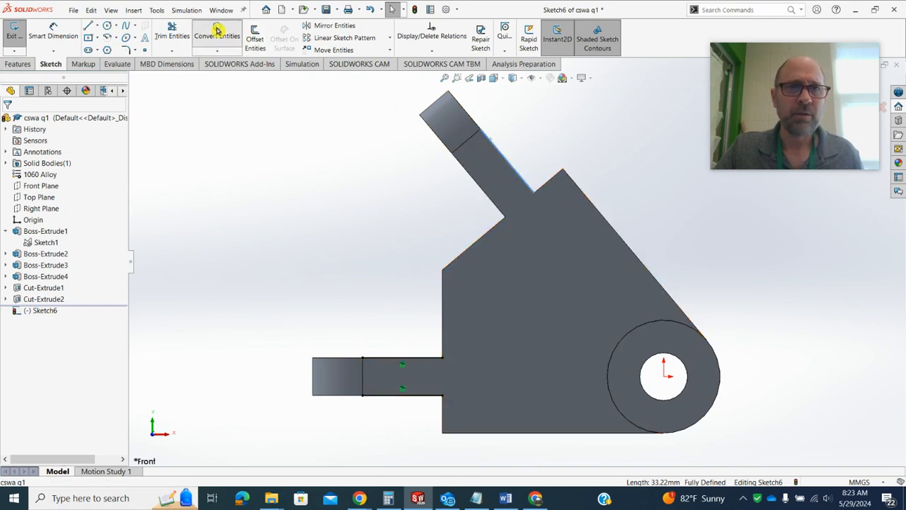
pyautogui.click(217, 29)
pyautogui.click(468, 170)
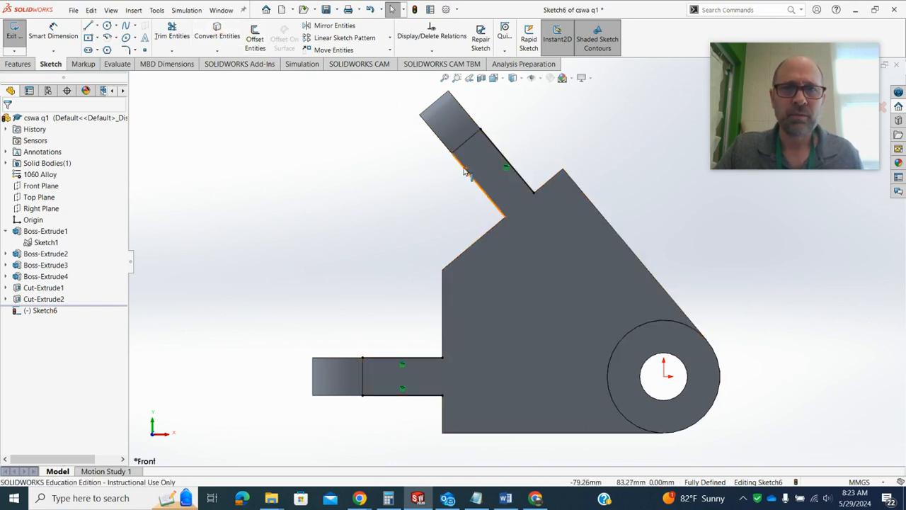
pyautogui.click(212, 34)
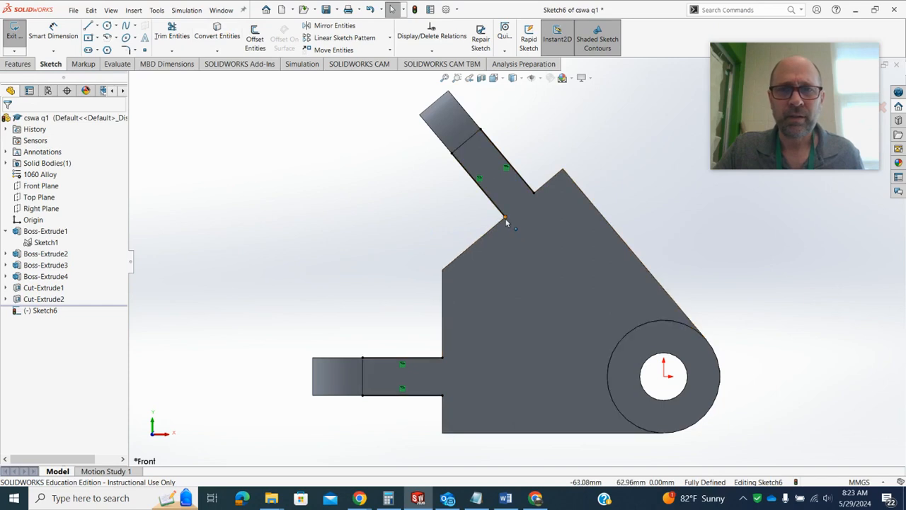
# Extend the inner ends of the four converted tab lines across the block to the 45 mm boss circle
pyautogui.moveTo(505, 217); pyautogui.dragTo(615, 347)
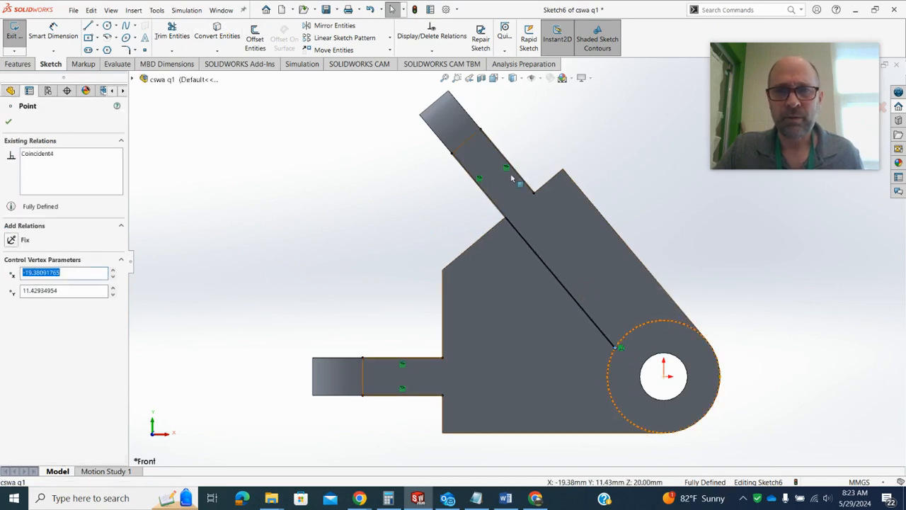
pyautogui.moveTo(537, 197); pyautogui.dragTo(646, 329)
pyautogui.moveTo(444, 361); pyautogui.dragTo(614, 361)
pyautogui.moveTo(443, 395); pyautogui.dragTo(614, 401)
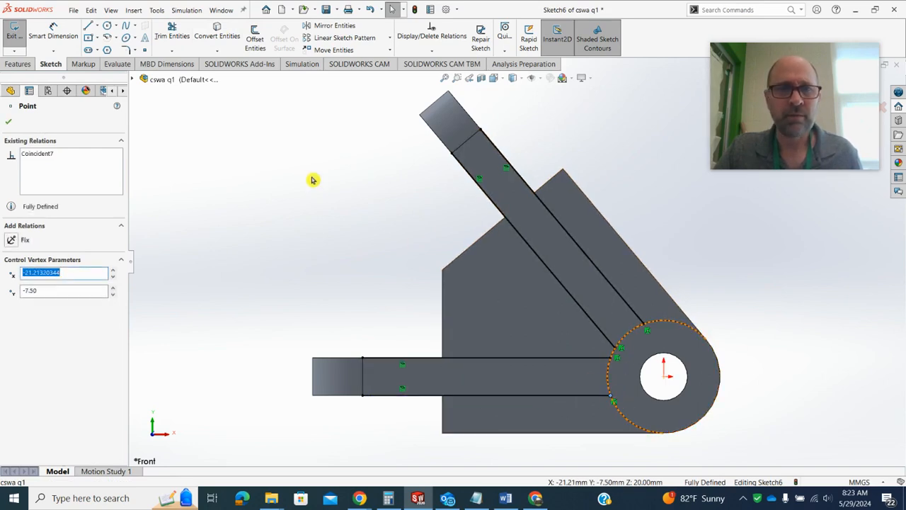
pyautogui.press('Escape')
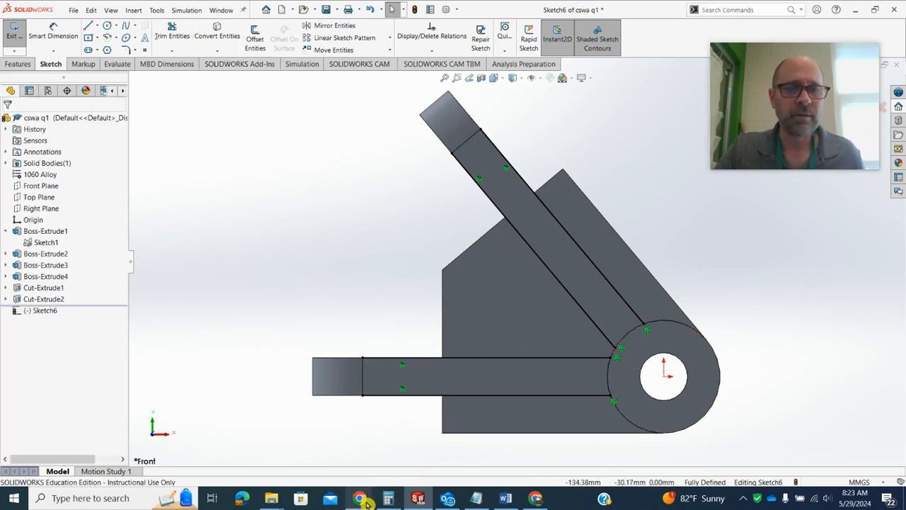
# Check the drawing in the browser, then offset the block's vertical end edge below the horizontal tab 9.5 mm inward
pyautogui.click(272, 467)
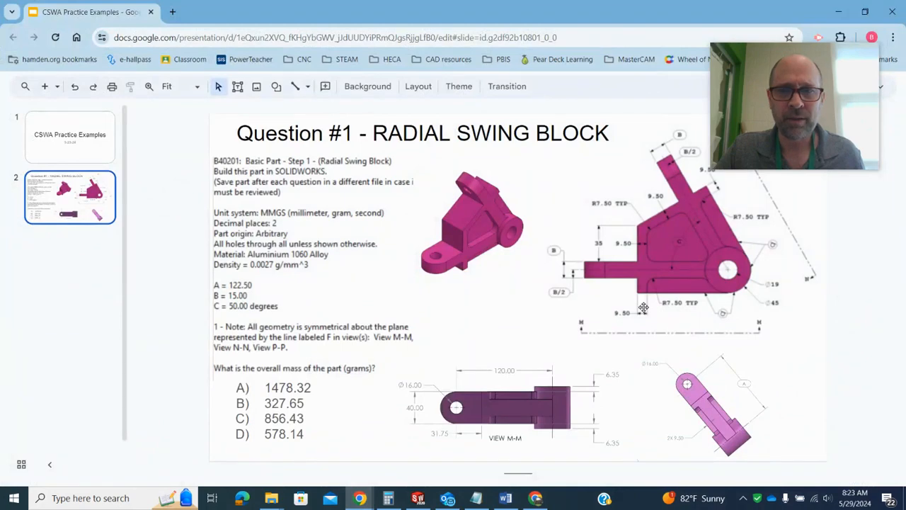
pyautogui.click(839, 11)
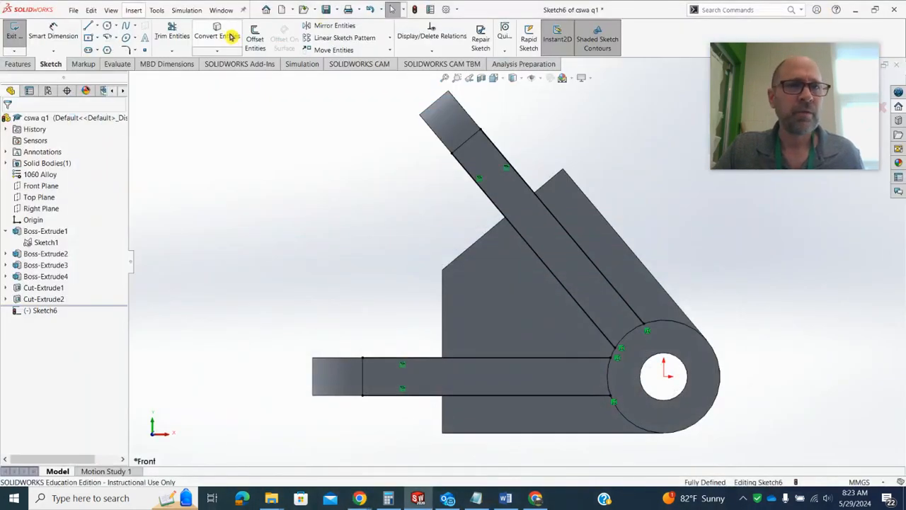
pyautogui.click(255, 39)
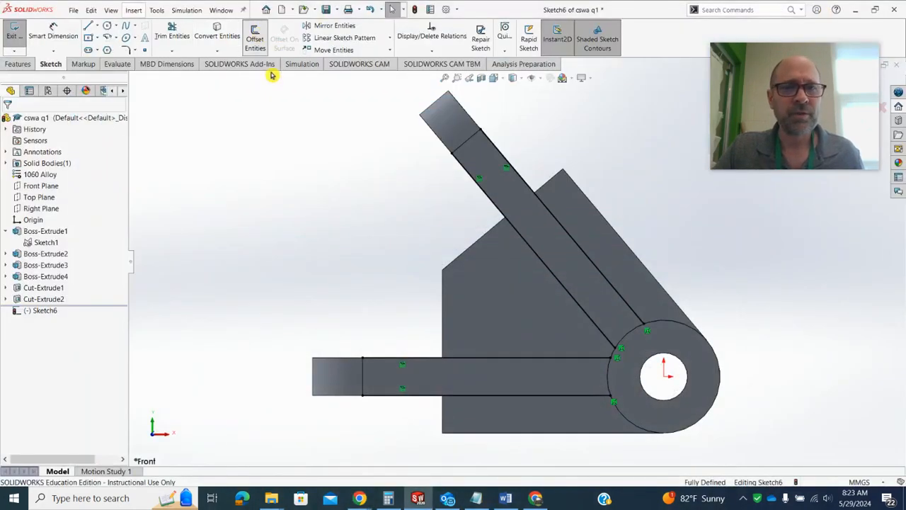
pyautogui.click(444, 417)
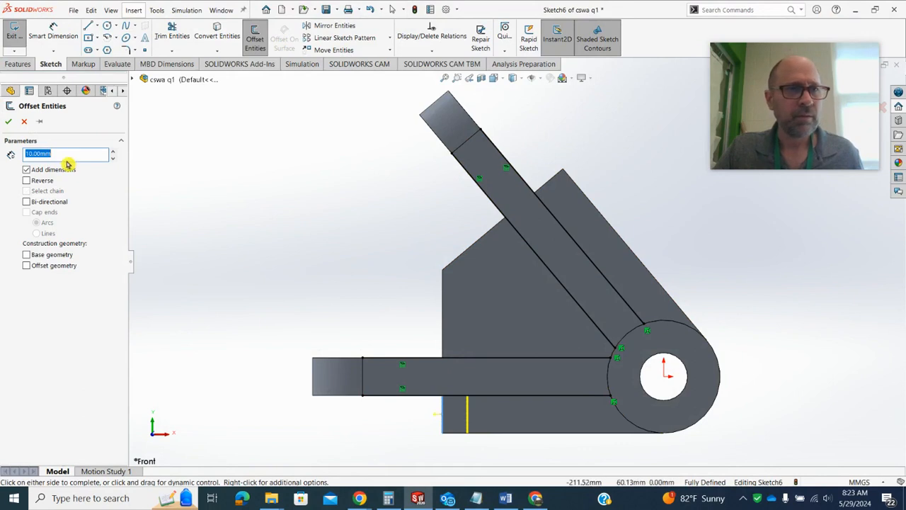
pyautogui.write('9')
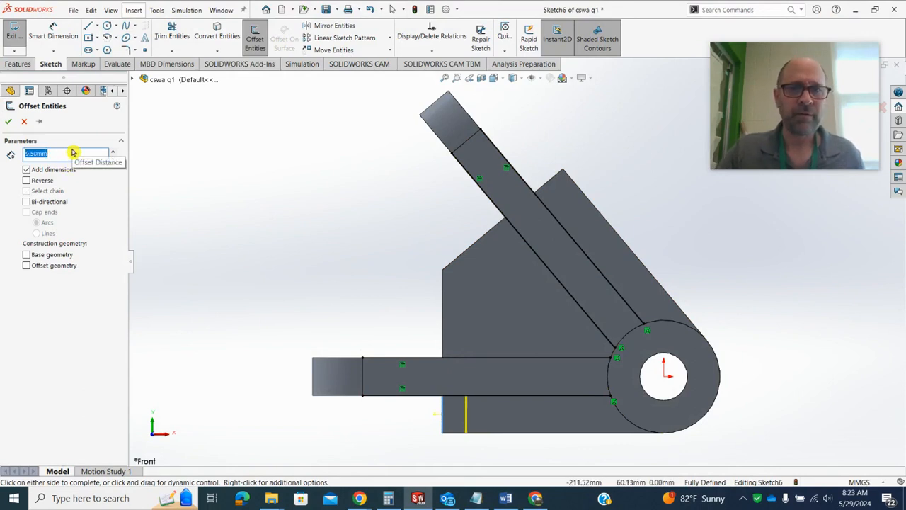
pyautogui.click(444, 296)
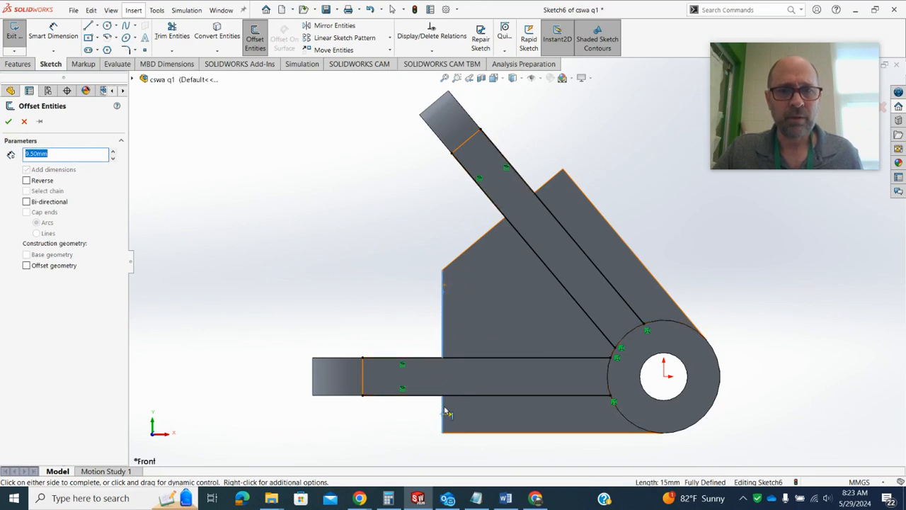
pyautogui.click(299, 284)
pyautogui.click(522, 287)
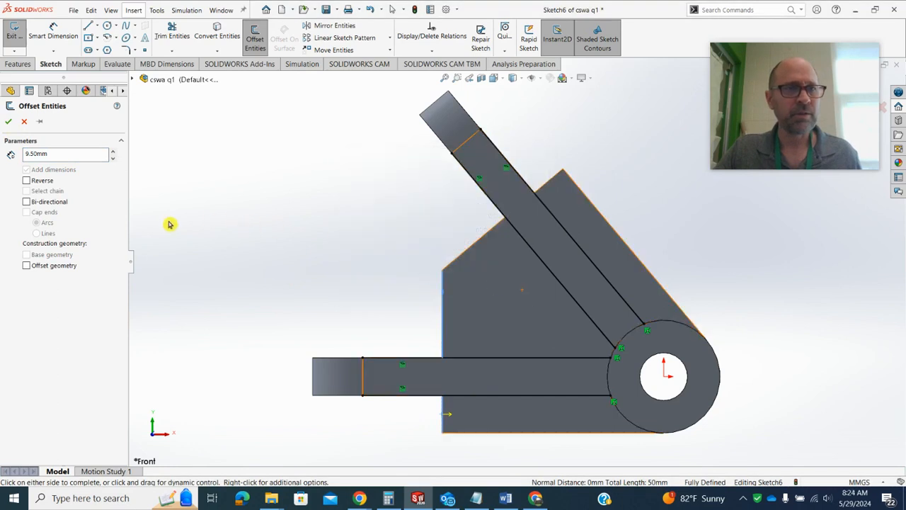
pyautogui.click(442, 330)
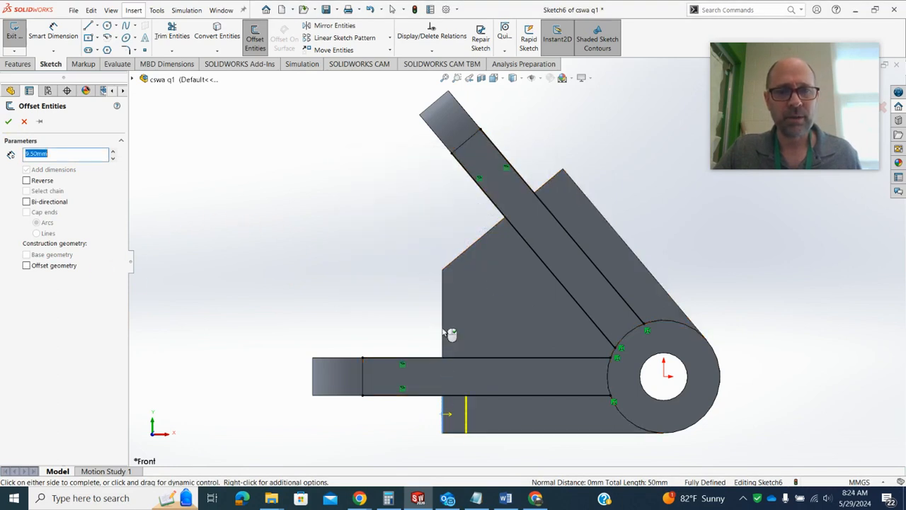
pyautogui.click(11, 122)
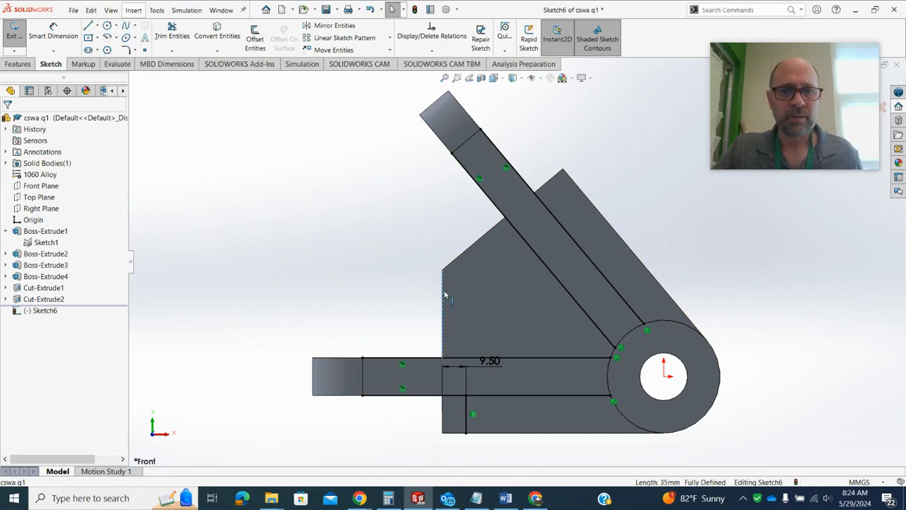
# Offset the block's vertical edge above the horizontal tab and the adjoining slanted edge 9.5 mm inward
pyautogui.click(477, 246)
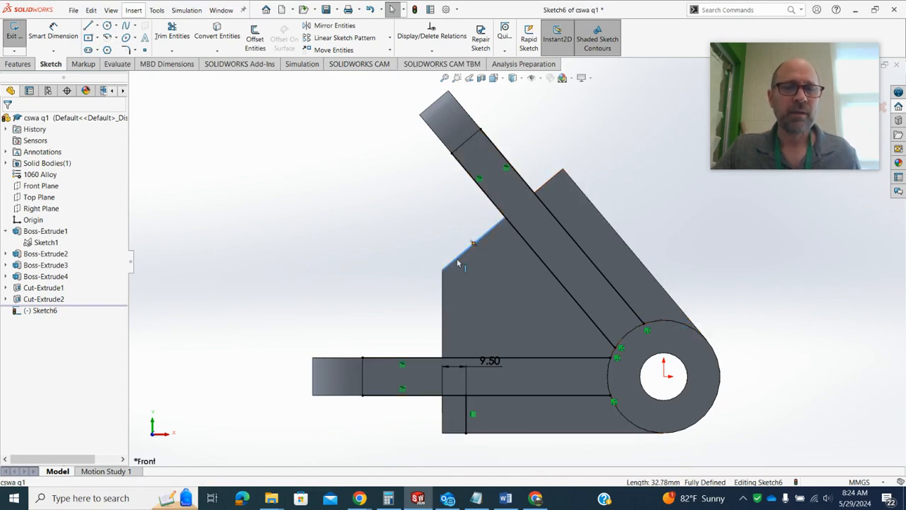
pyautogui.click(444, 293)
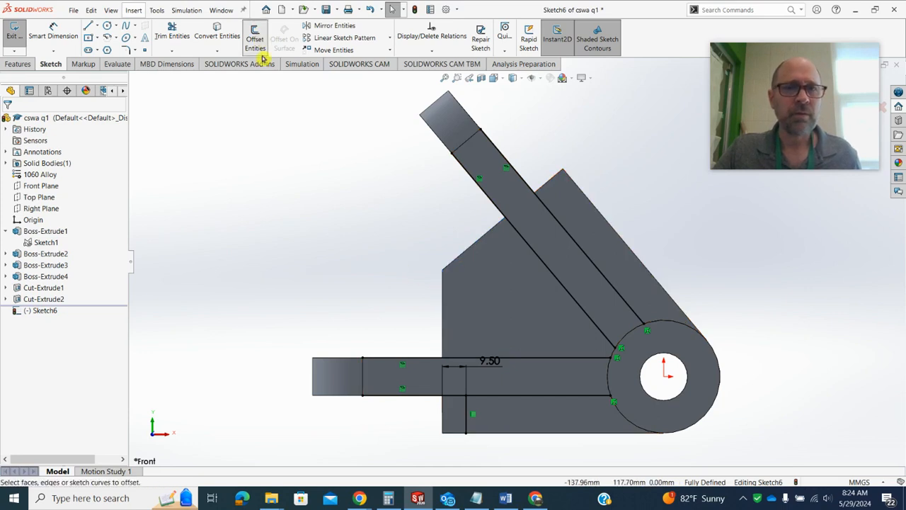
pyautogui.click(255, 39)
pyautogui.click(443, 301)
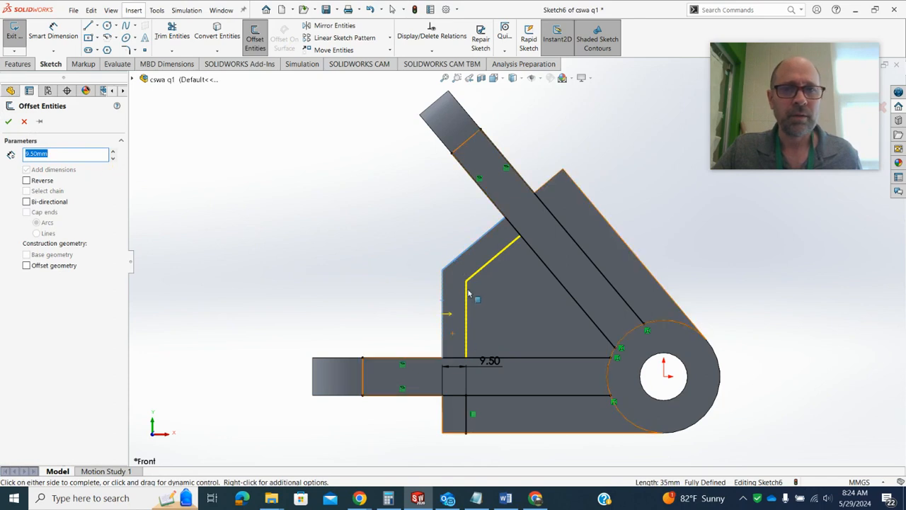
pyautogui.click(11, 123)
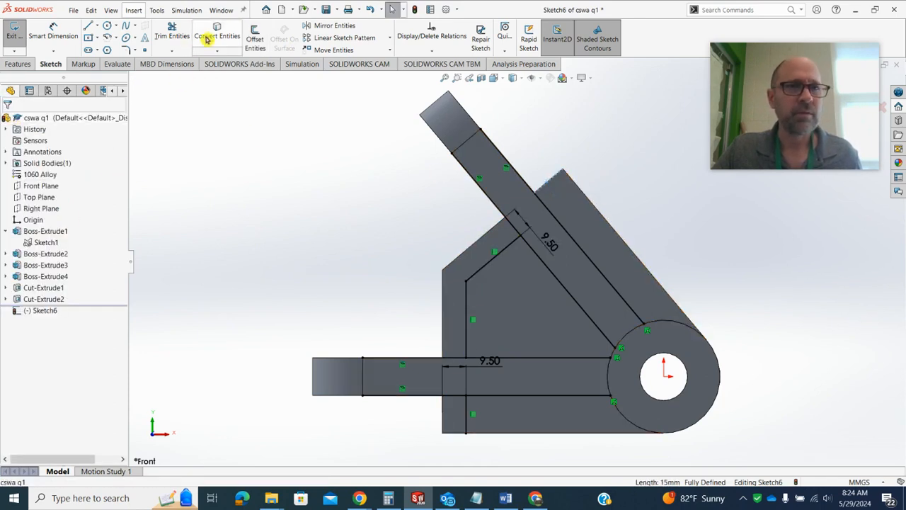
# Remove the stray converted line lying on the block's short end edge beyond the angled tab
pyautogui.click(544, 184)
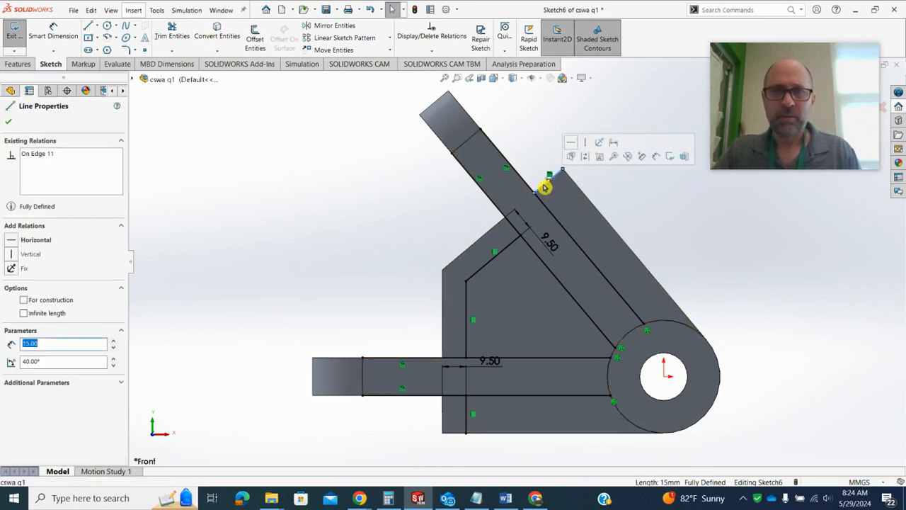
pyautogui.click(9, 122)
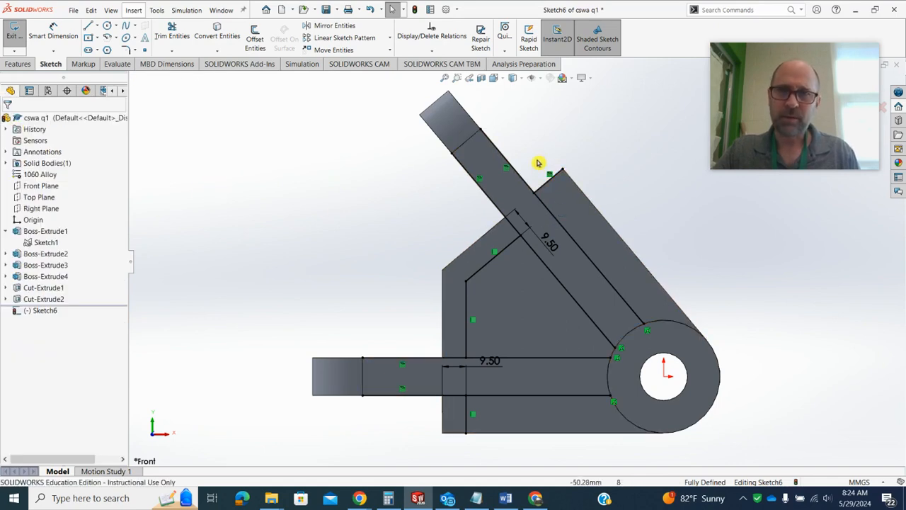
pyautogui.click(172, 35)
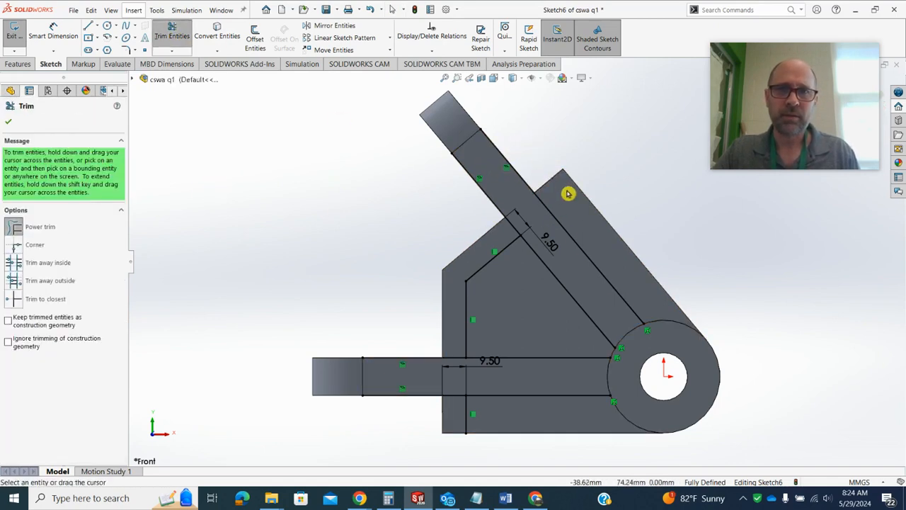
pyautogui.click(9, 121)
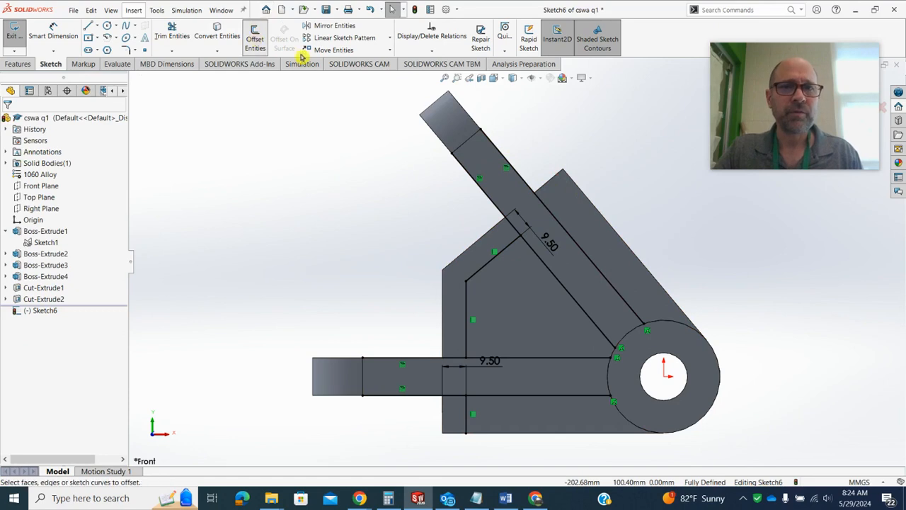
# Offset the short end edge beyond the angled tab 9.5 mm inward and trim the tab lines outside the offset lines
pyautogui.click(255, 39)
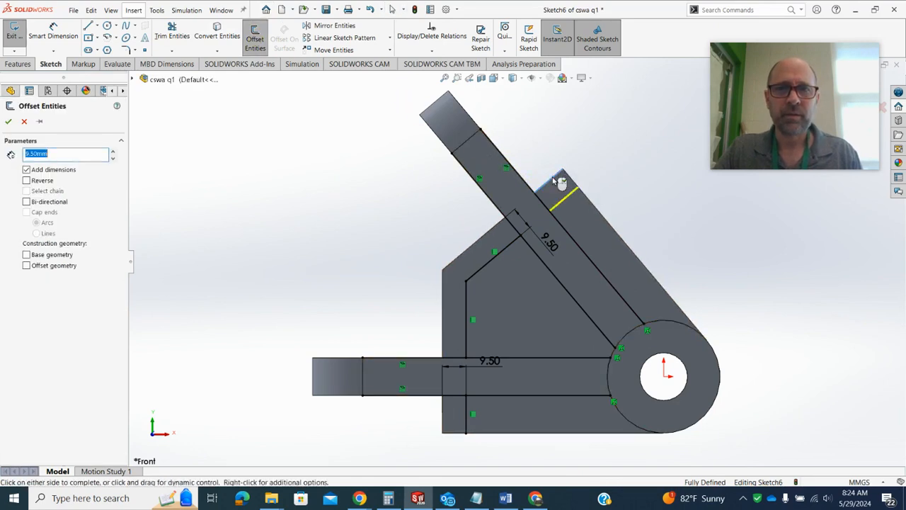
pyautogui.click(9, 121)
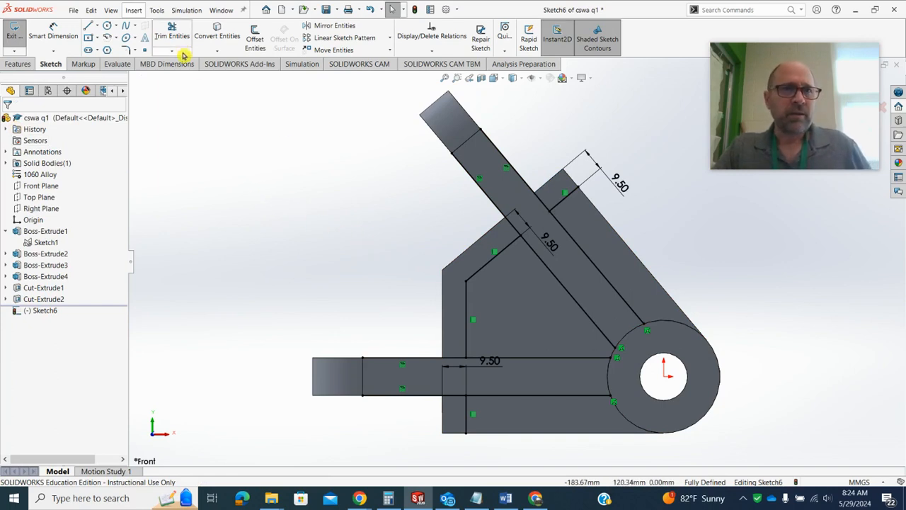
pyautogui.click(172, 32)
pyautogui.moveTo(419, 444)
pyautogui.mouseDown()
pyautogui.moveTo(477, 202)
pyautogui.moveTo(551, 137)
pyautogui.mouseUp()
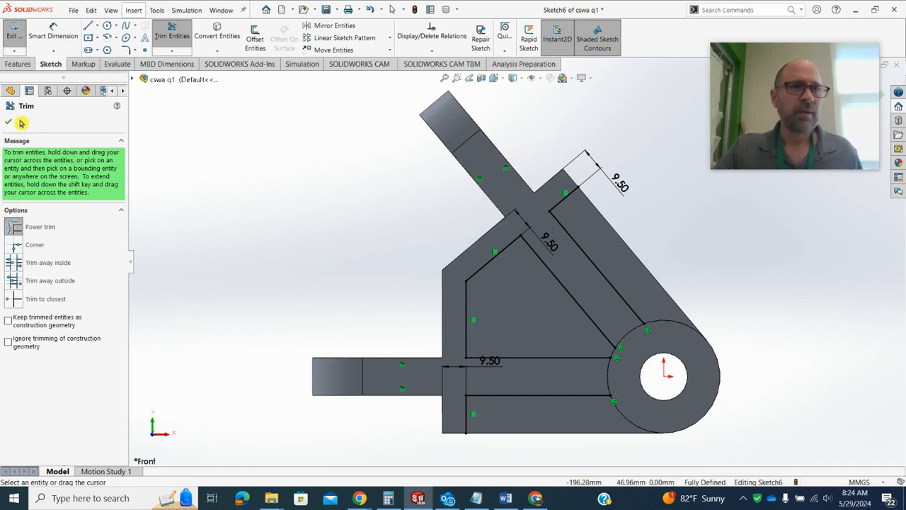
# Convert the block's bottom edge and long slanted outer edge into sketch lines, trimming their ends beyond the offset lines
pyautogui.click(221, 33)
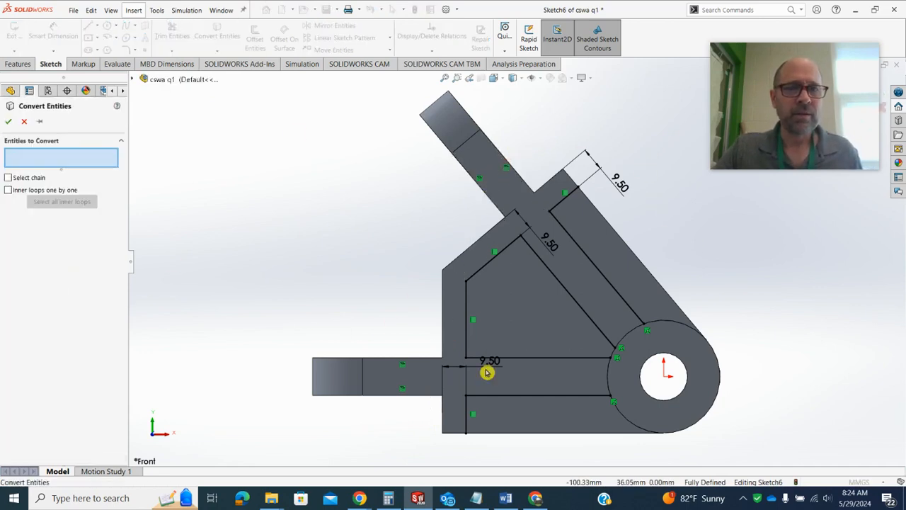
pyautogui.click(549, 433)
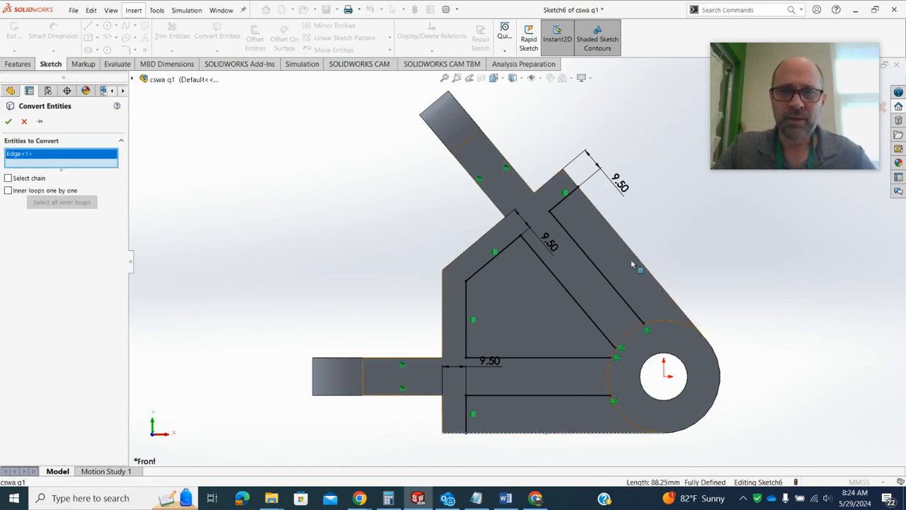
pyautogui.click(6, 121)
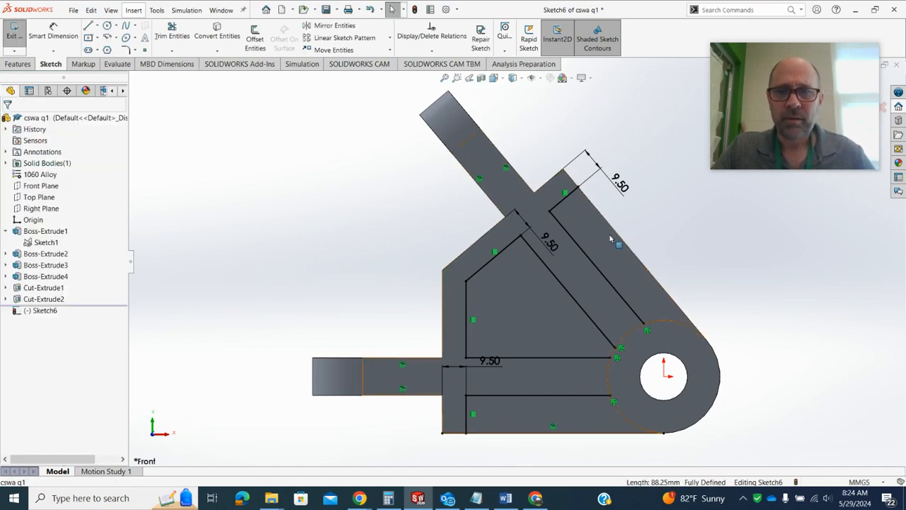
pyautogui.click(613, 229)
pyautogui.click(238, 36)
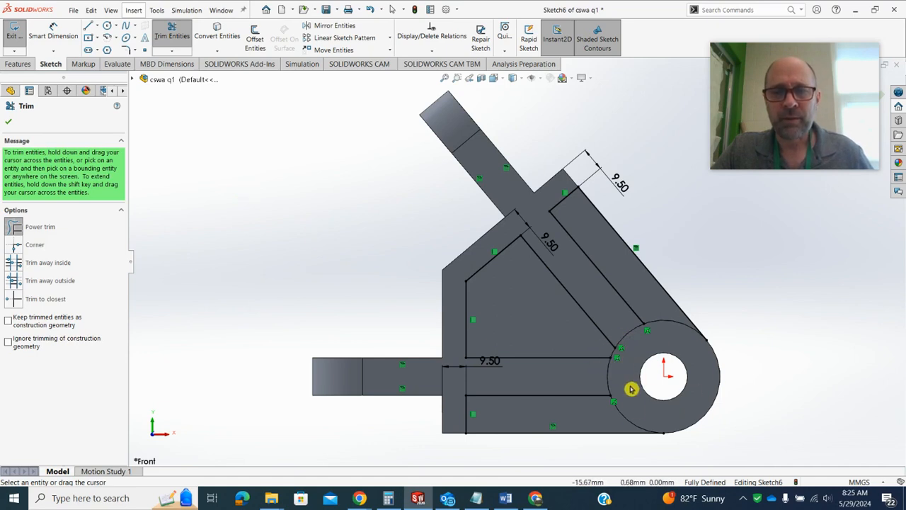
pyautogui.click(10, 123)
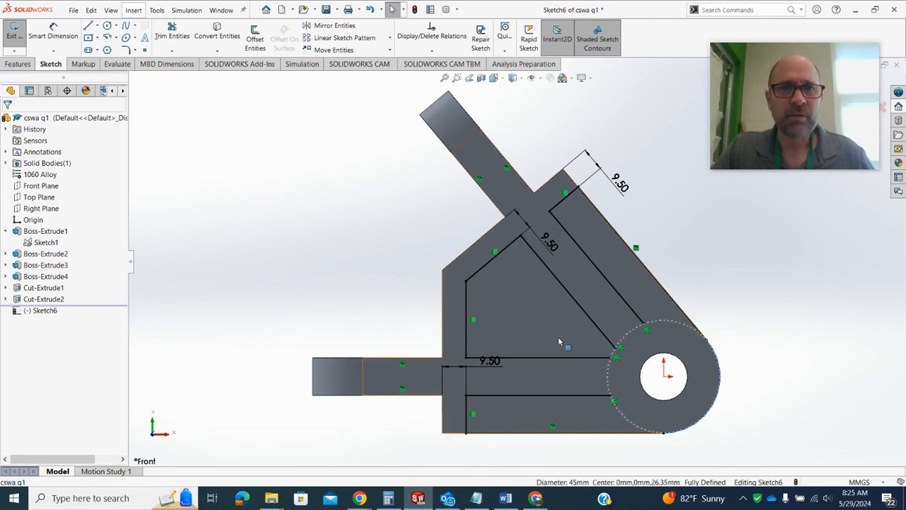
# Convert the 45 mm boss circle and trim it to the arcs that close the three pocket profiles
pyautogui.click(219, 35)
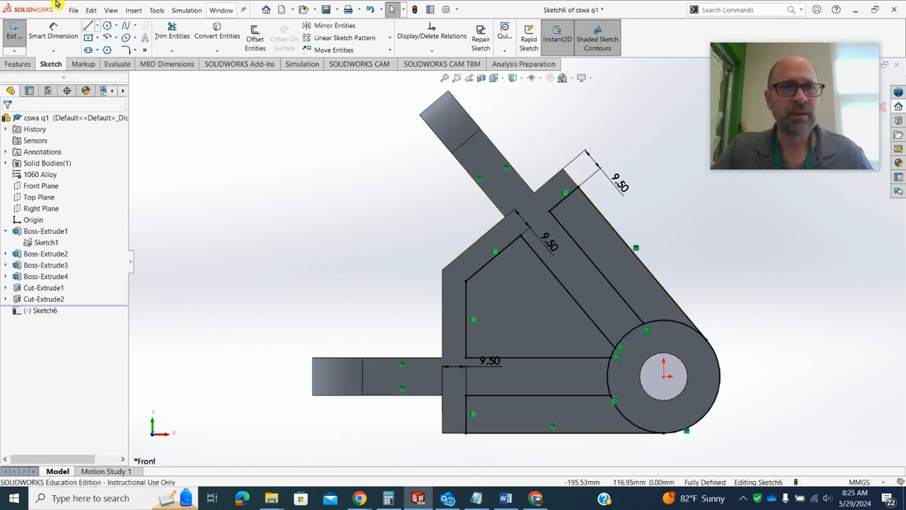
pyautogui.click(172, 34)
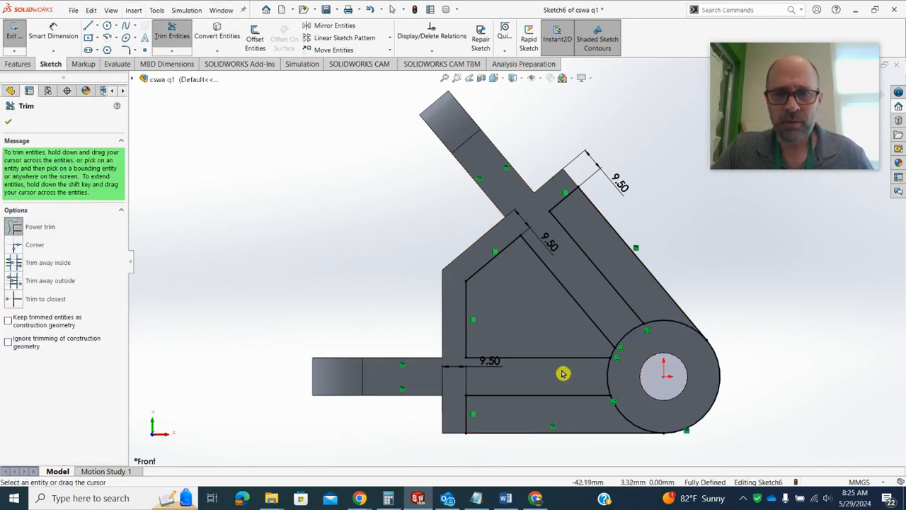
pyautogui.moveTo(563, 373)
pyautogui.mouseDown()
pyautogui.moveTo(616, 376)
pyautogui.moveTo(645, 358)
pyautogui.moveTo(628, 330)
pyautogui.moveTo(644, 324)
pyautogui.mouseUp()
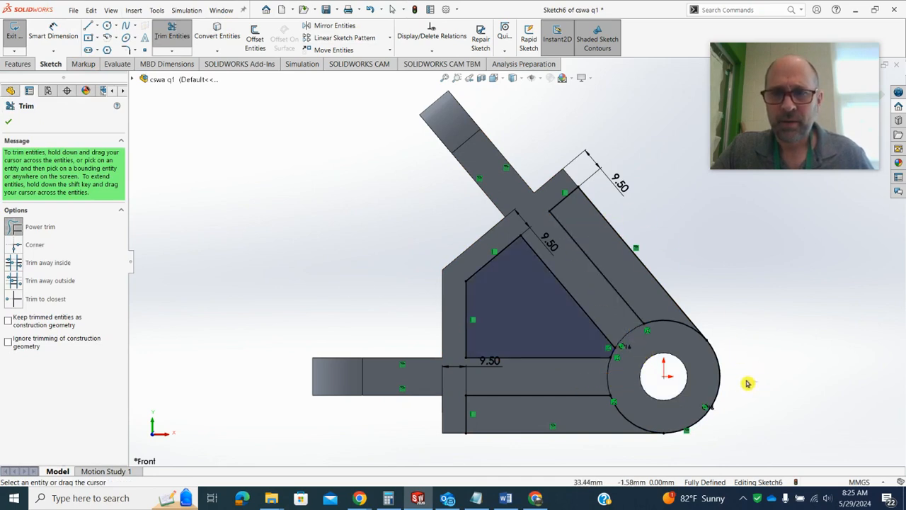
pyautogui.moveTo(746, 380)
pyautogui.mouseDown()
pyautogui.moveTo(710, 376)
pyautogui.moveTo(735, 393)
pyautogui.mouseUp()
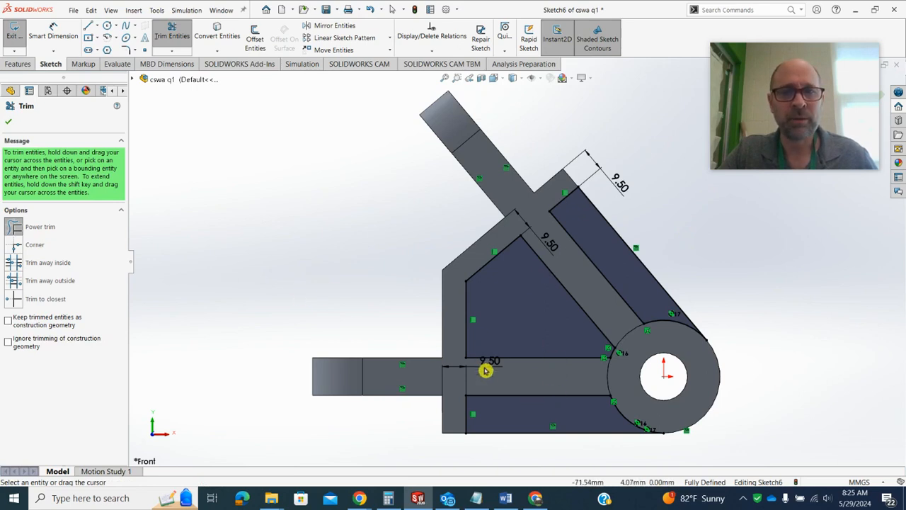
pyautogui.click(14, 124)
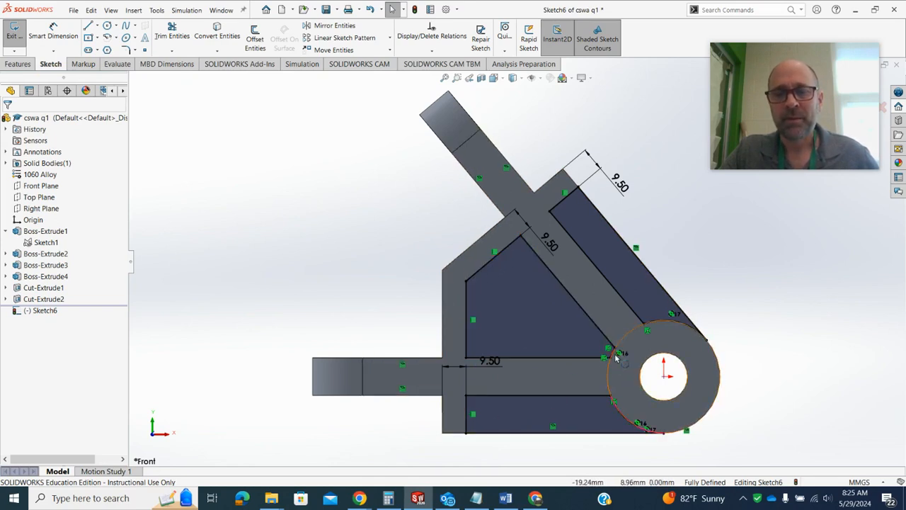
# Fillet the three middle pocket corners away from the boss and the inner far corners of the other two pockets at 7.5 mm
pyautogui.scroll(4, 614, 356)
pyautogui.scroll(-12, 496, 279)
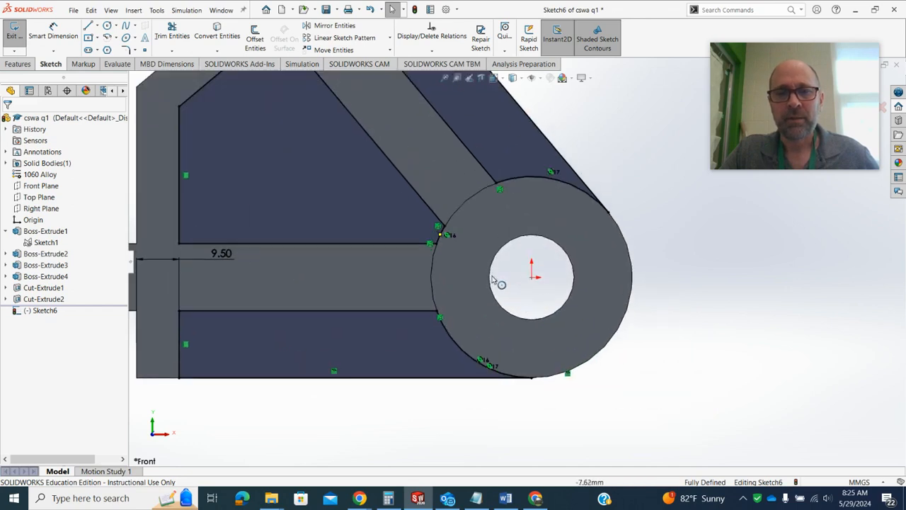
pyautogui.scroll(-2, 414, 215)
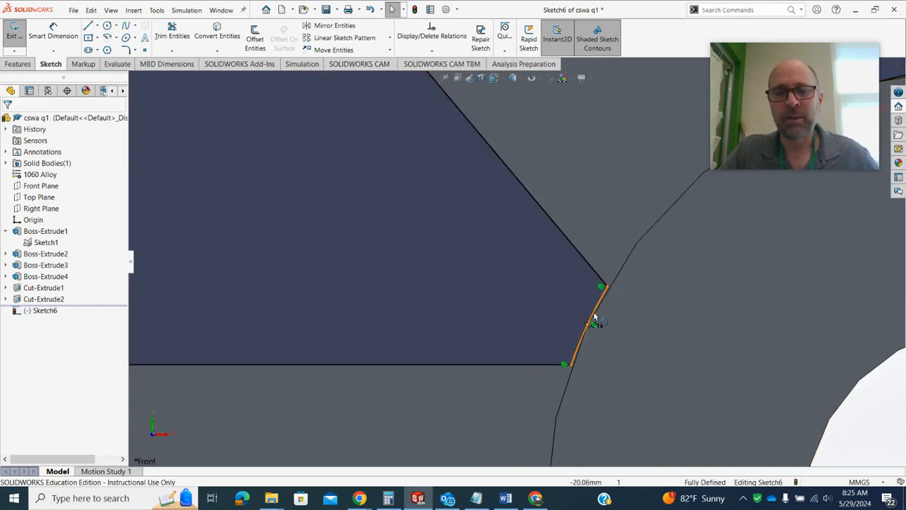
pyautogui.scroll(5, 593, 315)
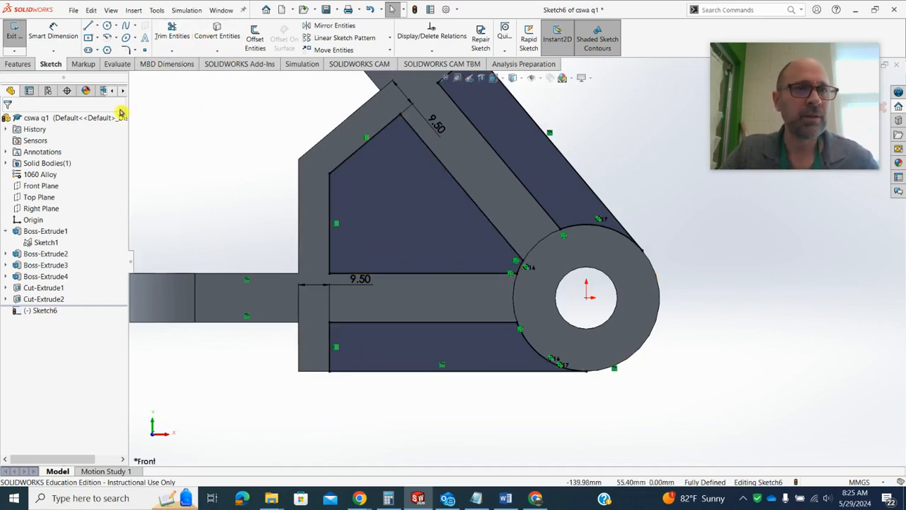
pyautogui.click(127, 51)
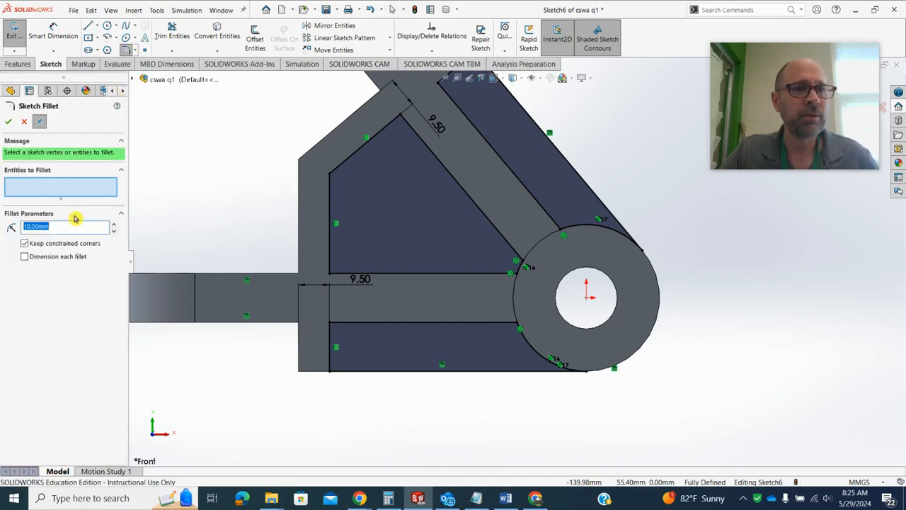
pyautogui.write('7.5')
pyautogui.press('Return')
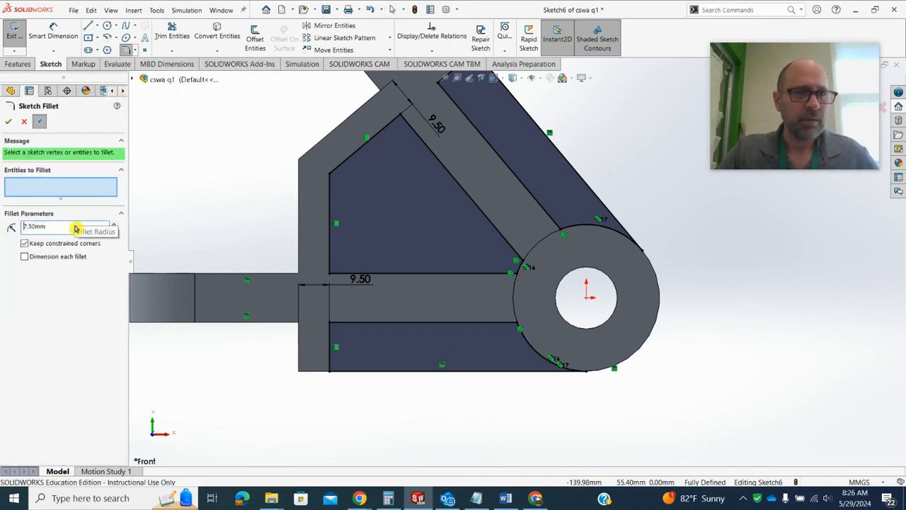
pyautogui.click(331, 324)
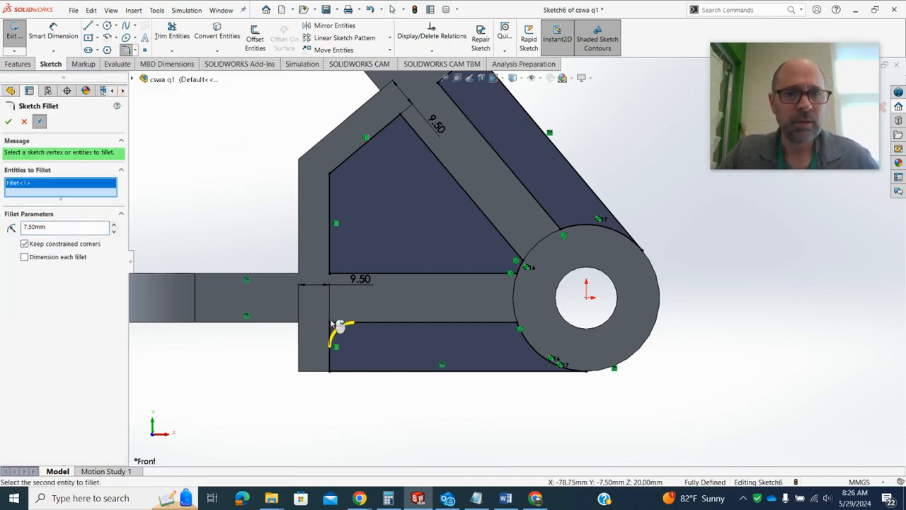
pyautogui.click(330, 275)
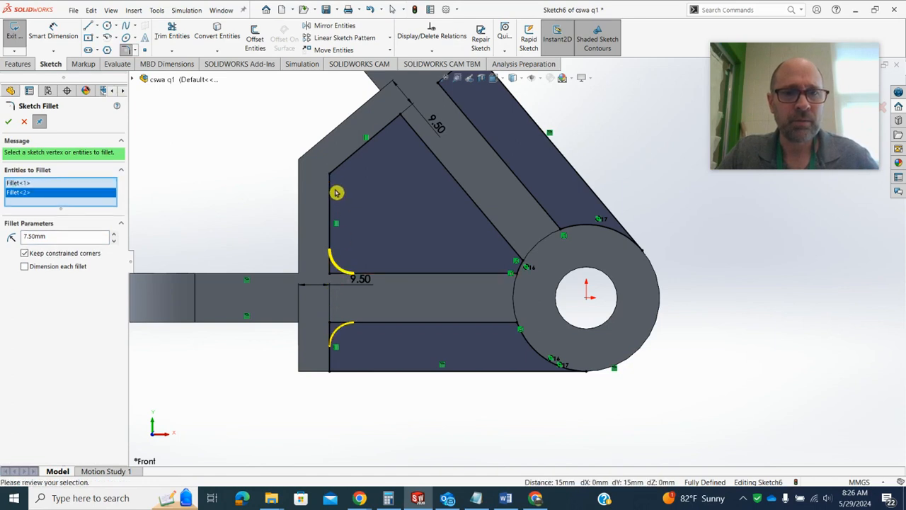
pyautogui.click(339, 178)
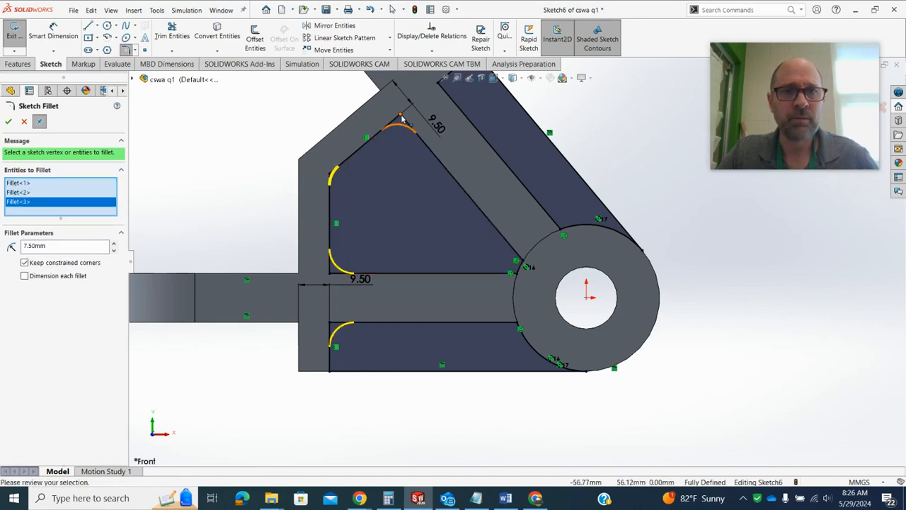
pyautogui.click(403, 116)
pyautogui.scroll(-3, 478, 191)
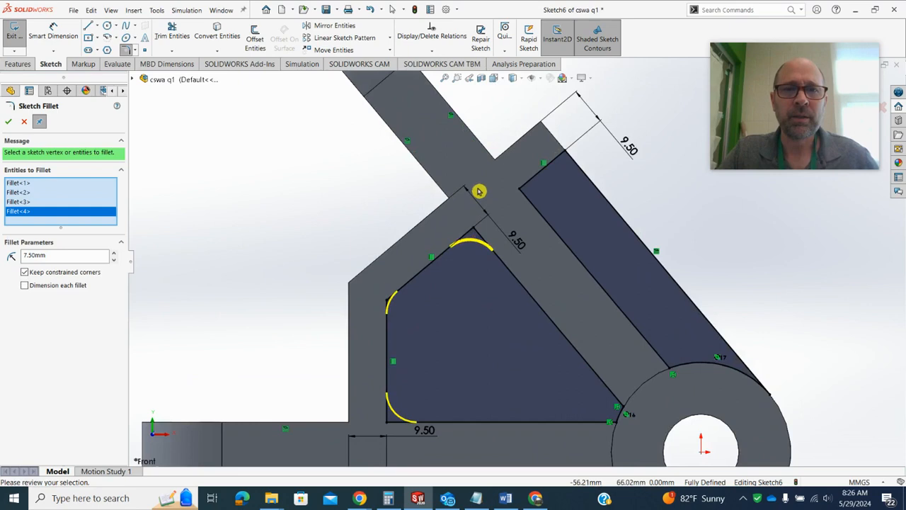
pyautogui.click(519, 192)
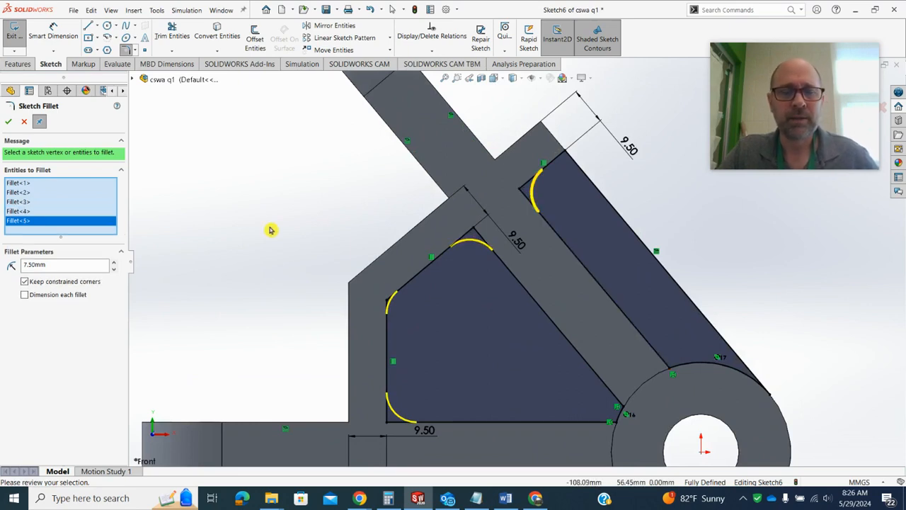
# Try to fillet the middle pocket's two corners at the boss arc at 7.5 mm, and remove the added fillet from the selection
pyautogui.press('f')
pyautogui.scroll(-4, 587, 376)
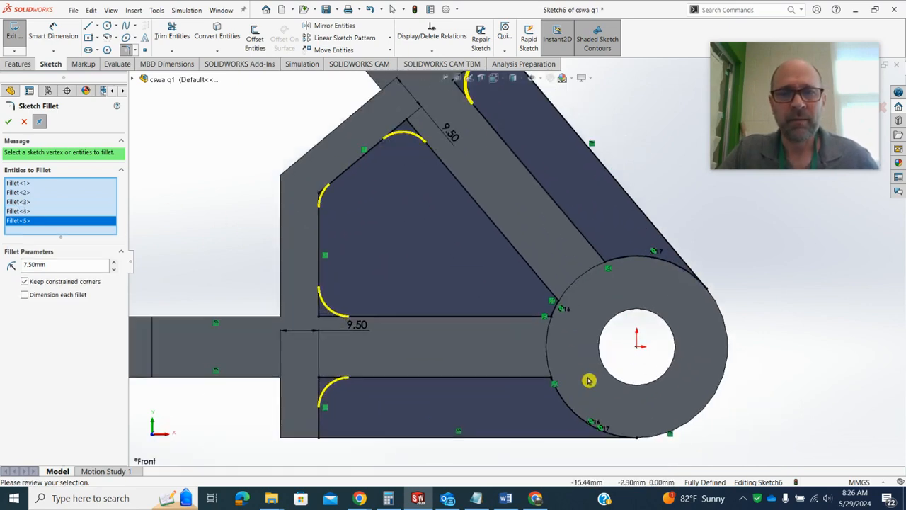
pyautogui.click(541, 299)
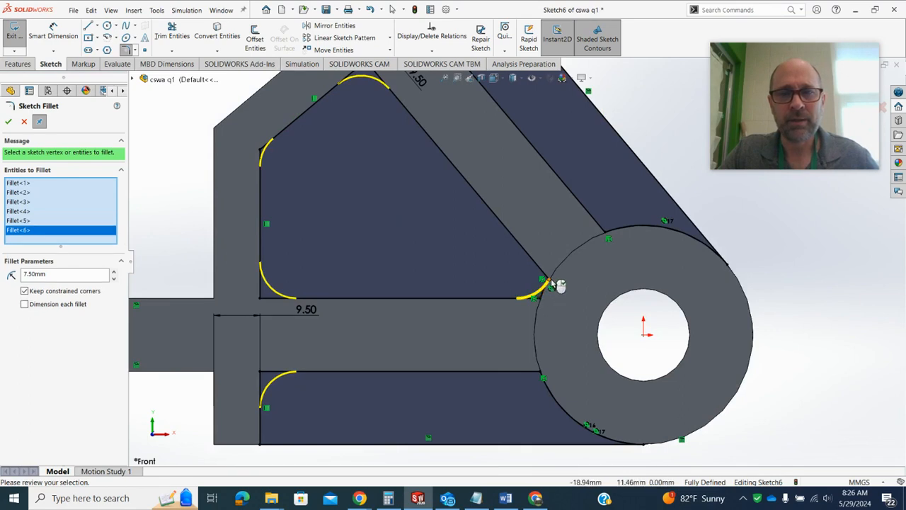
pyautogui.click(549, 282)
pyautogui.click(18, 232)
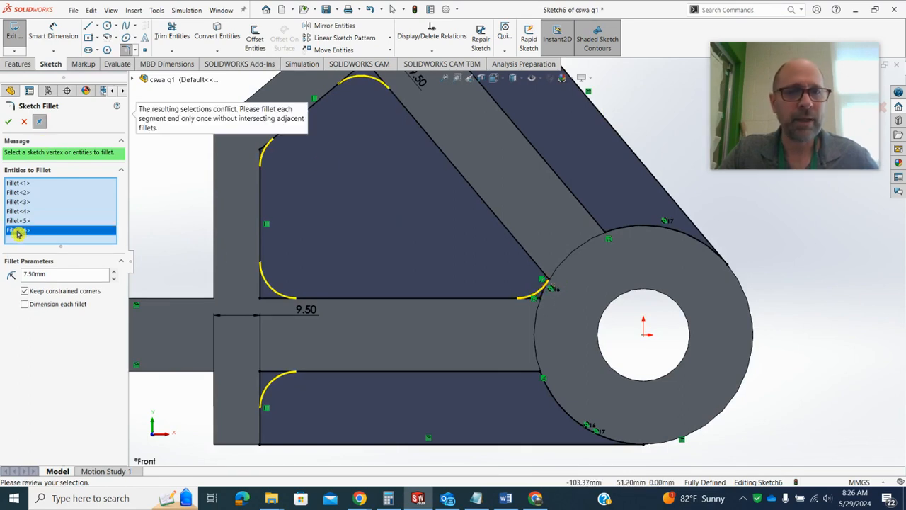
pyautogui.press('Delete')
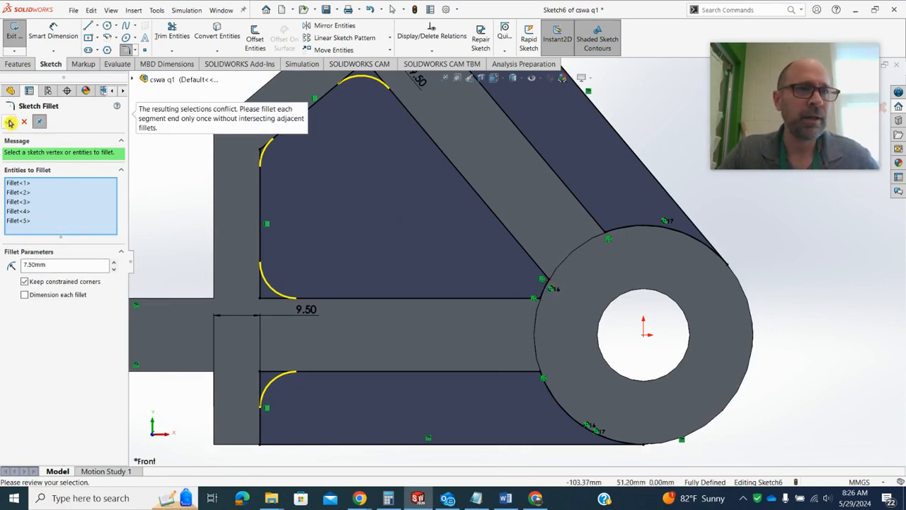
# Apply the selected fillets, and add 7.5 mm fillets where the lower and angled pockets' inner edges meet the boss arc
pyautogui.click(10, 122)
pyautogui.scroll(3, 516, 276)
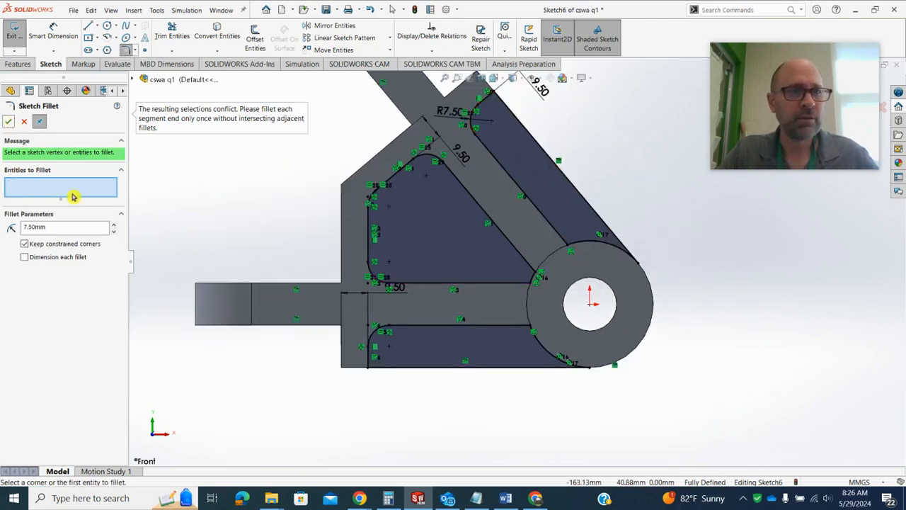
pyautogui.click(531, 330)
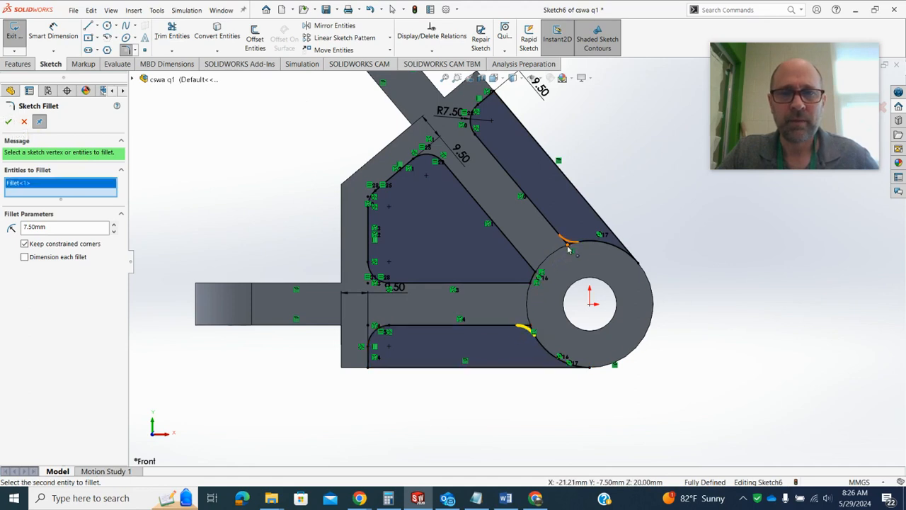
pyautogui.click(569, 249)
pyautogui.click(8, 122)
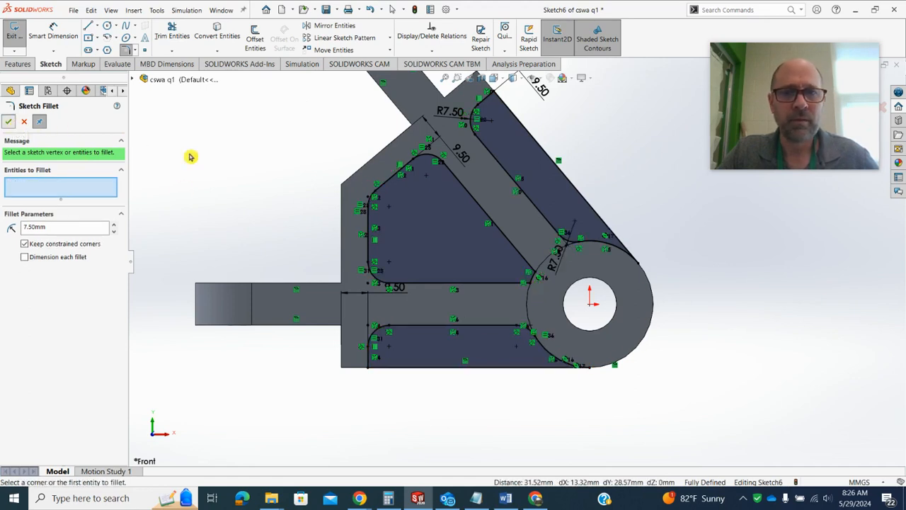
# Delete the short boss arc that closes the middle pocket between its horizontal and slanted lines
pyautogui.scroll(-3, 573, 299)
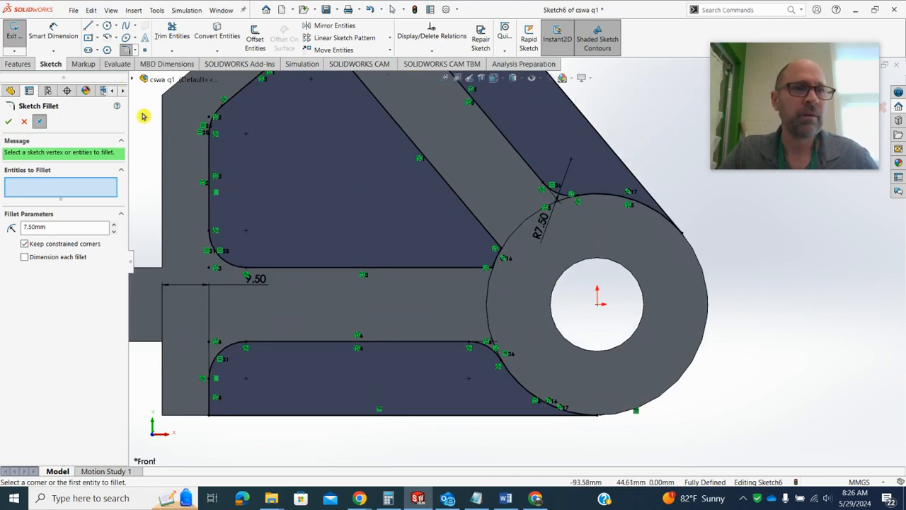
pyautogui.click(497, 261)
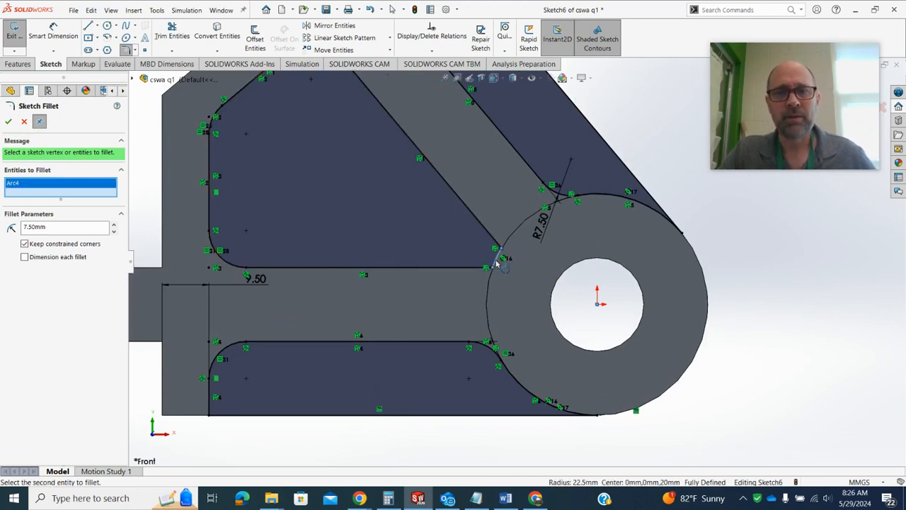
pyautogui.click(23, 120)
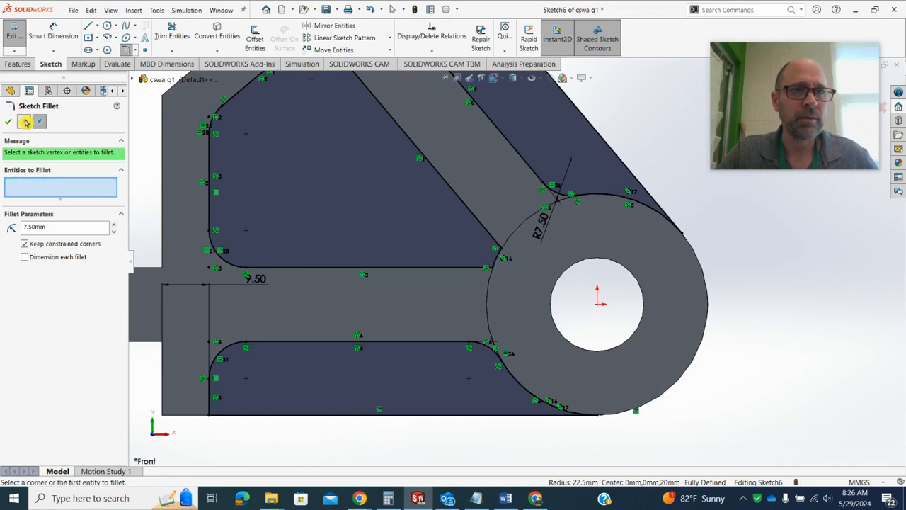
pyautogui.click(497, 262)
pyautogui.press('Delete')
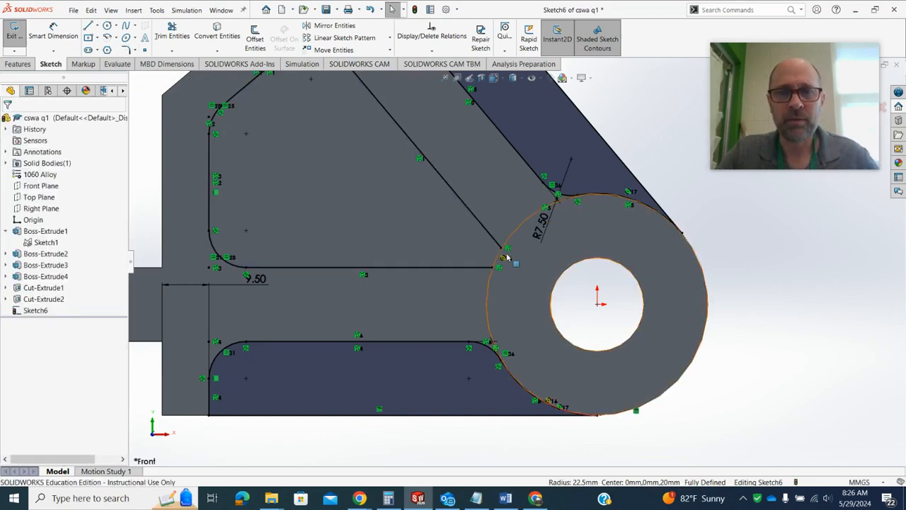
# Try to pull the open end of the middle pocket's slanted line past the boss circle
pyautogui.click(502, 250)
pyautogui.click(504, 260)
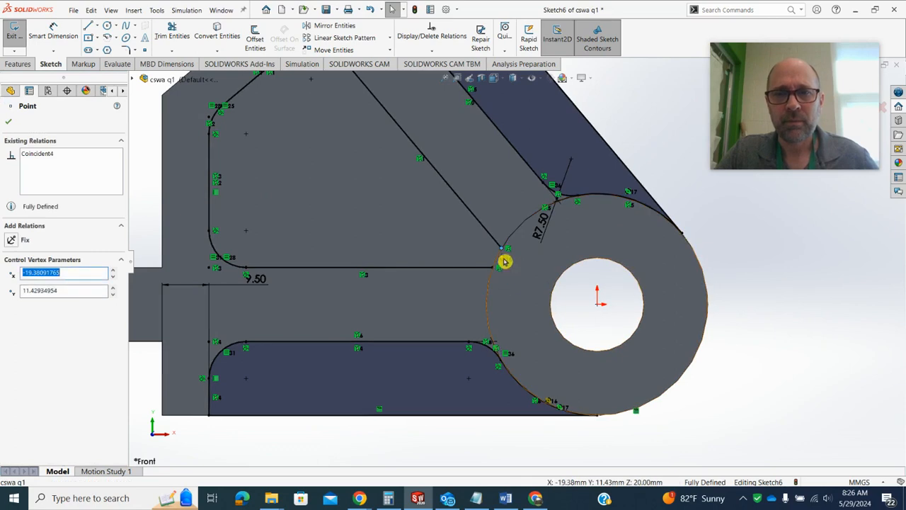
pyautogui.click(504, 261)
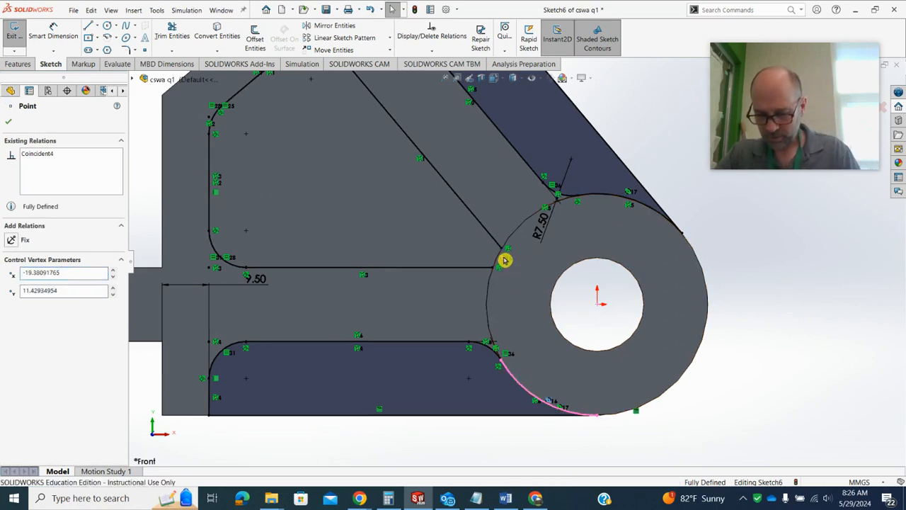
pyautogui.moveTo(502, 250); pyautogui.dragTo(566, 299)
pyautogui.click(723, 253)
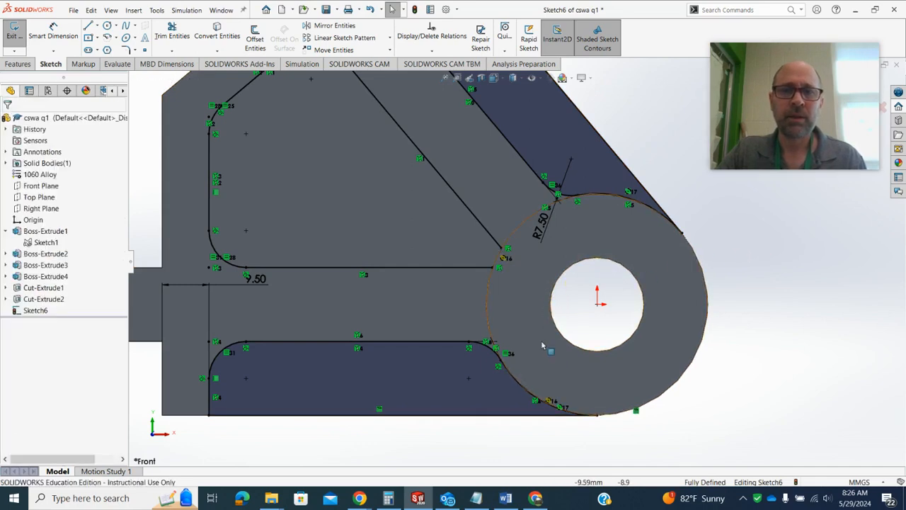
pyautogui.click(495, 267)
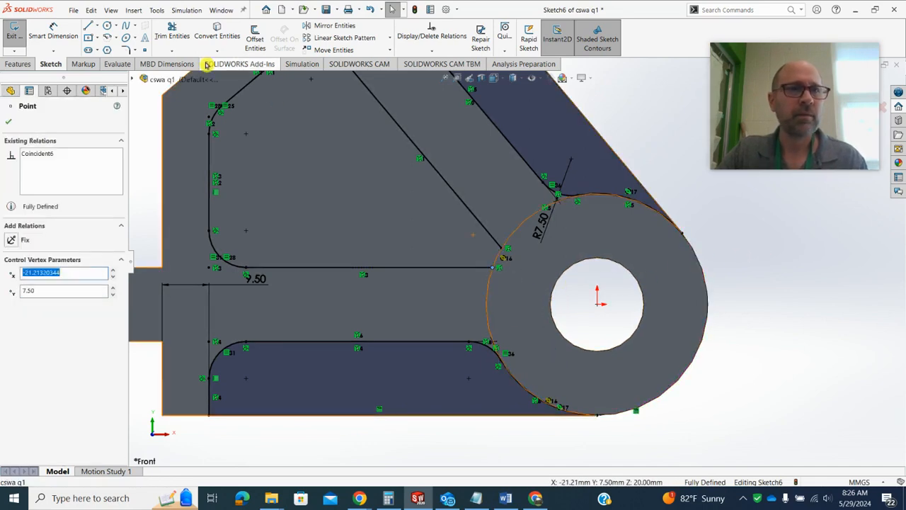
pyautogui.click(177, 54)
pyautogui.click(187, 62)
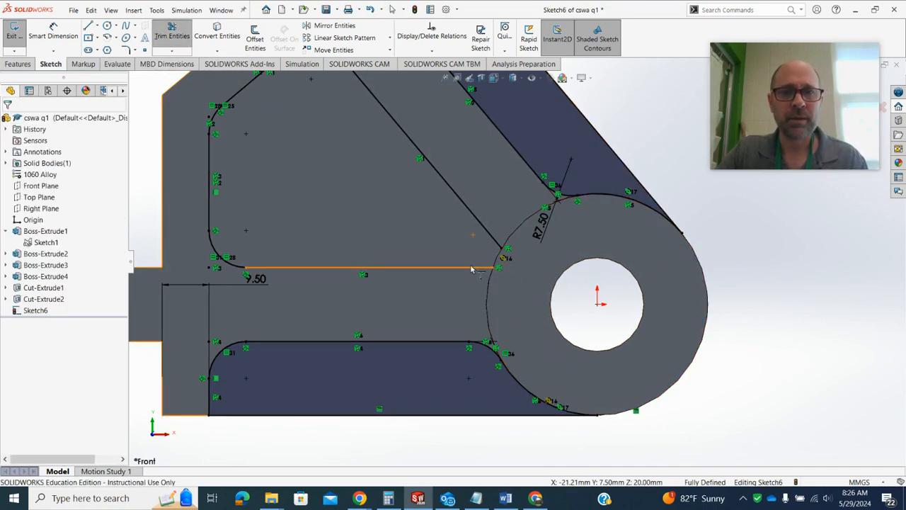
pyautogui.click(177, 39)
# Draw a slanted helper line about 43 mm long beyond the boss, and extend the middle pocket's two open lines until they meet
pyautogui.click(88, 25)
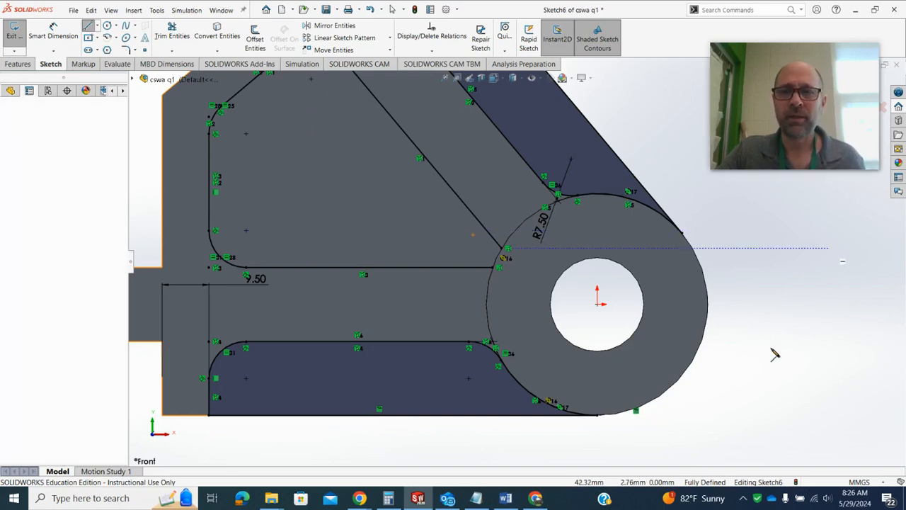
pyautogui.moveTo(829, 249)
pyautogui.mouseDown()
pyautogui.moveTo(723, 421)
pyautogui.moveTo(711, 424)
pyautogui.mouseUp()
pyautogui.click(171, 52)
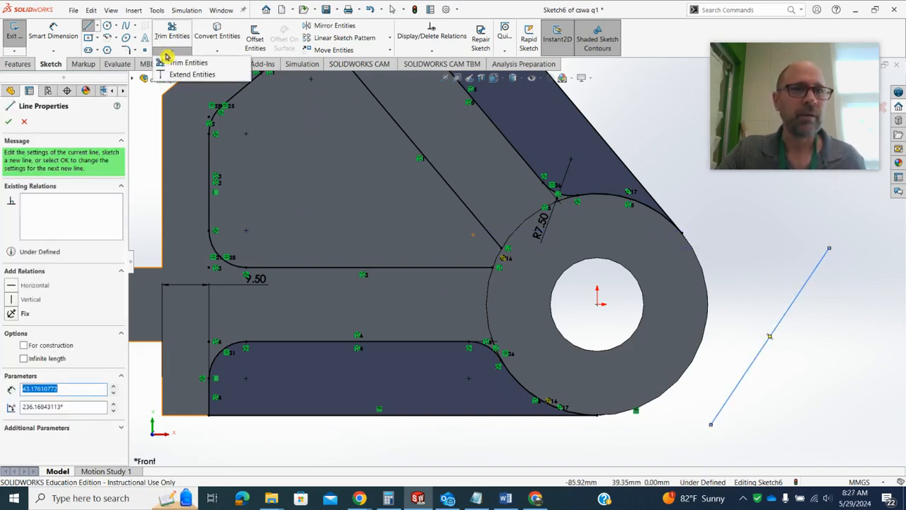
pyautogui.click(192, 74)
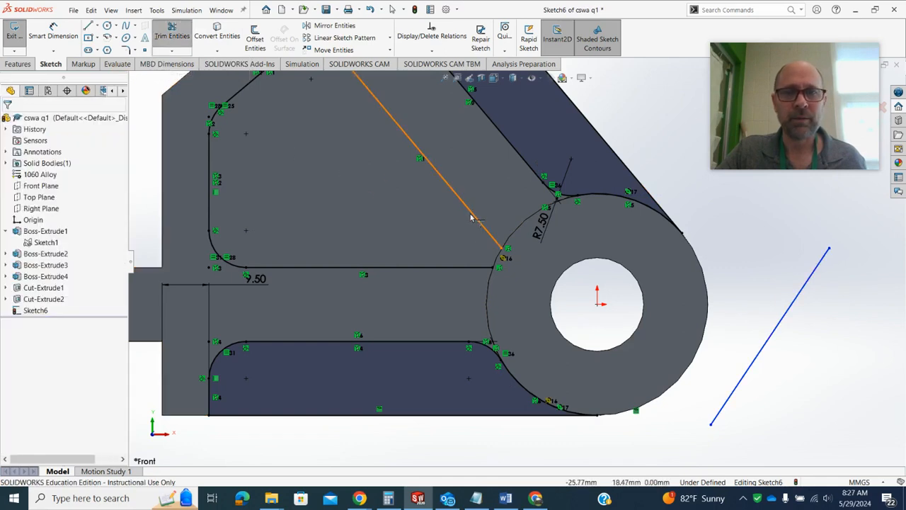
pyautogui.click(472, 268)
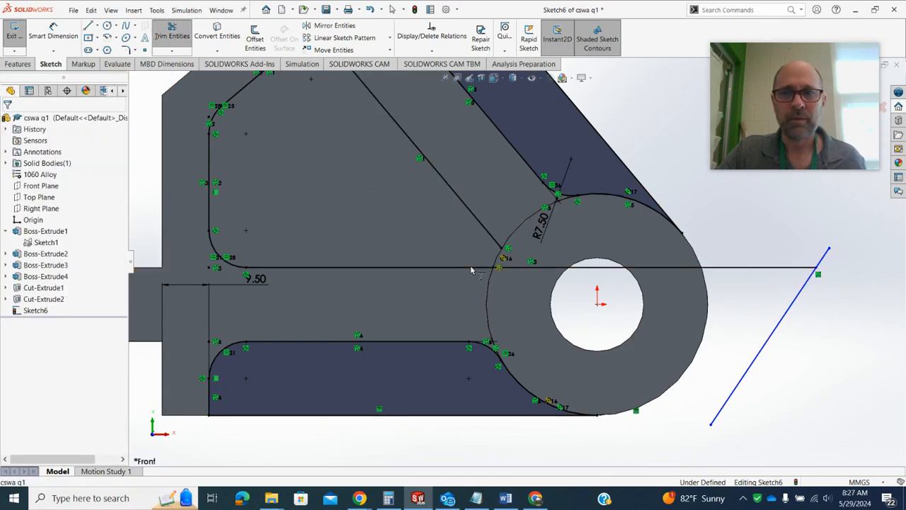
pyautogui.click(473, 212)
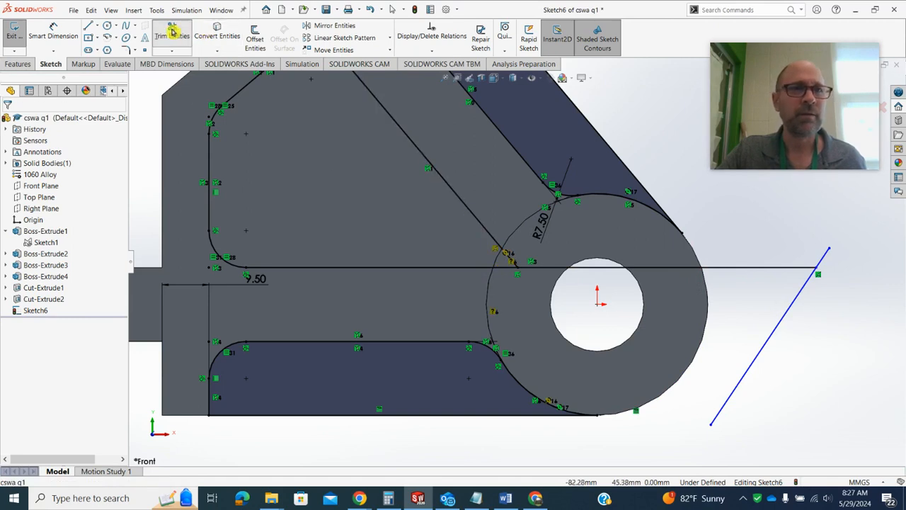
# Trim away the helper line and the excess of the middle pocket's horizontal line beyond its intersection with the slanted line
pyautogui.click(171, 50)
pyautogui.click(183, 59)
pyautogui.moveTo(745, 285)
pyautogui.mouseDown()
pyautogui.moveTo(767, 267)
pyautogui.moveTo(759, 263)
pyautogui.mouseUp()
pyautogui.scroll(-5, 544, 264)
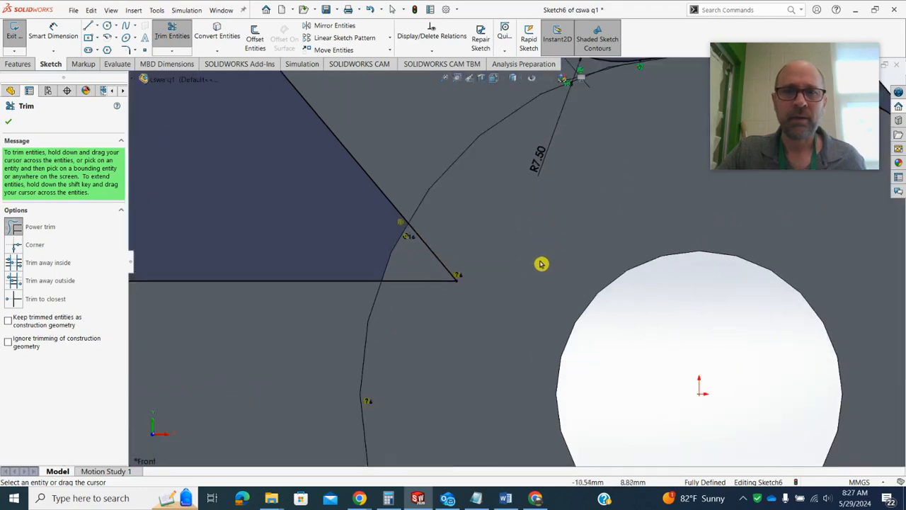
pyautogui.click(7, 125)
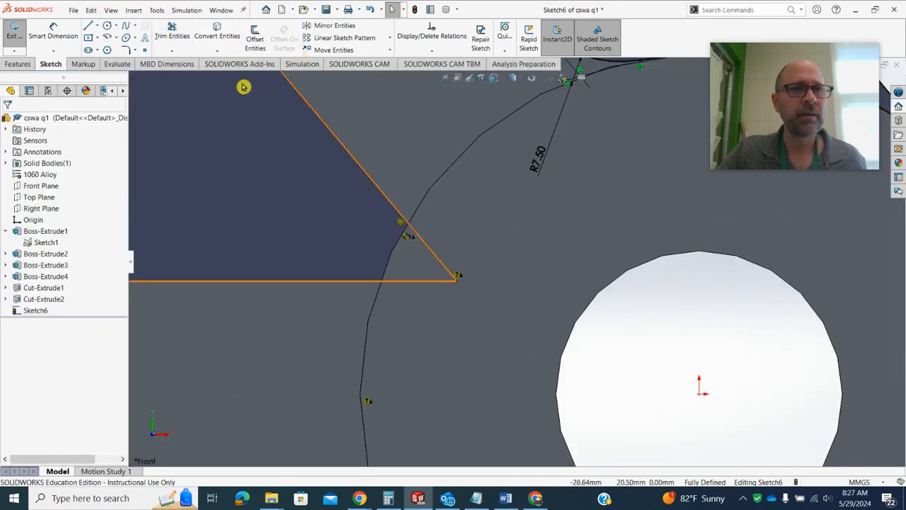
# Fillet the middle pocket's corner between its horizontal and slanted lines with a 7.5 mm radius
pyautogui.click(125, 49)
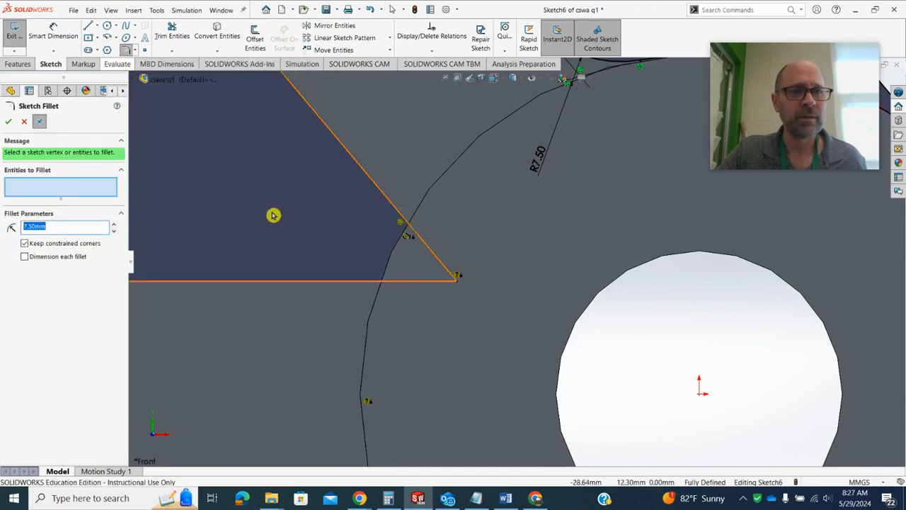
pyautogui.click(456, 281)
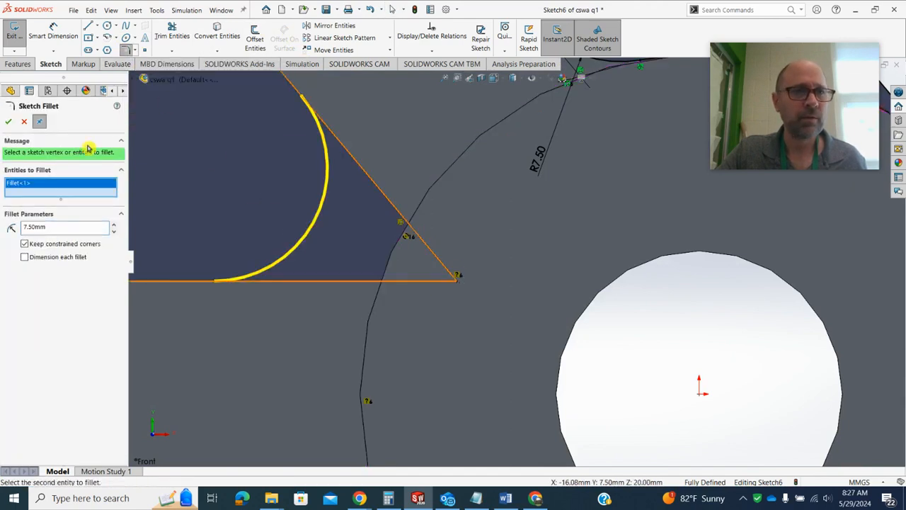
pyautogui.click(10, 120)
pyautogui.scroll(5, 441, 249)
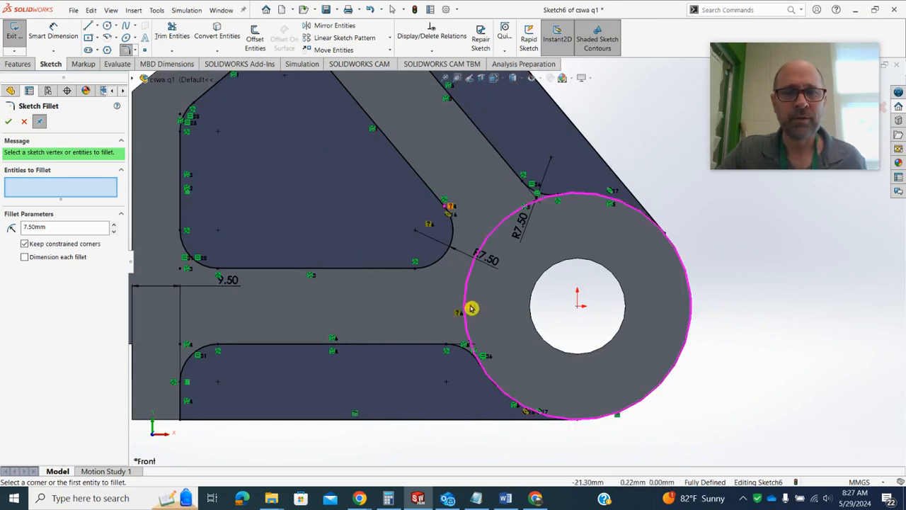
pyautogui.click(23, 124)
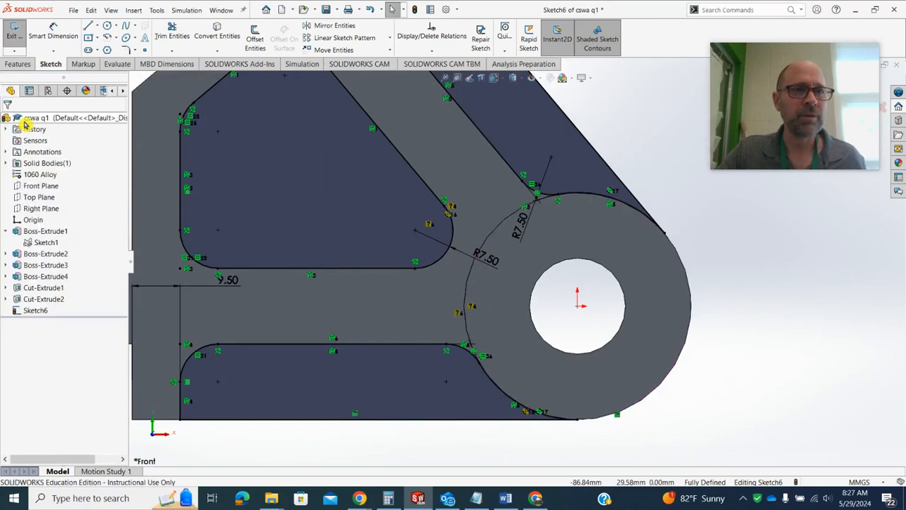
pyautogui.rightClick(458, 316)
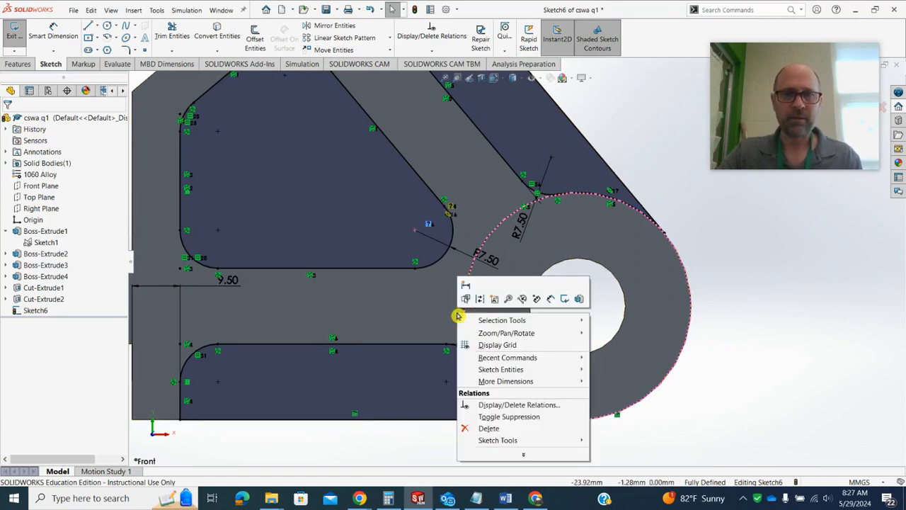
pyautogui.press('Escape')
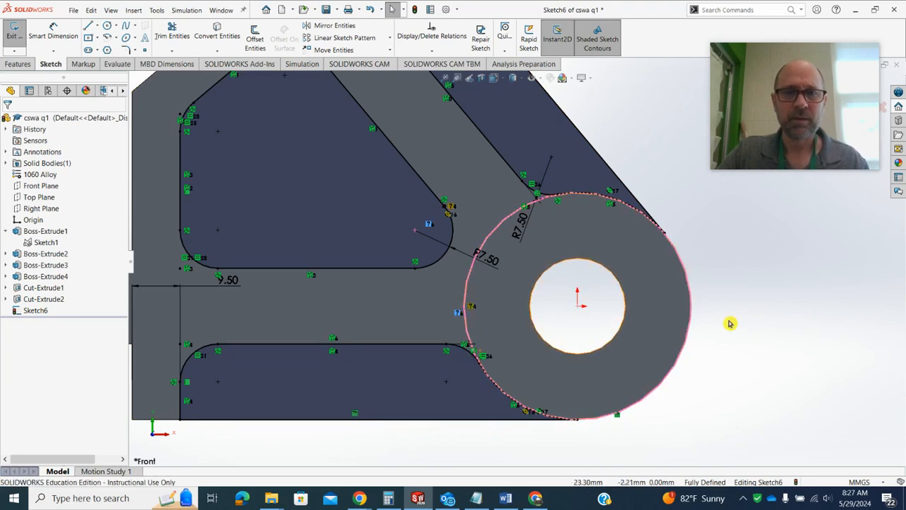
pyautogui.scroll(-5, 503, 237)
pyautogui.scroll(1, 480, 237)
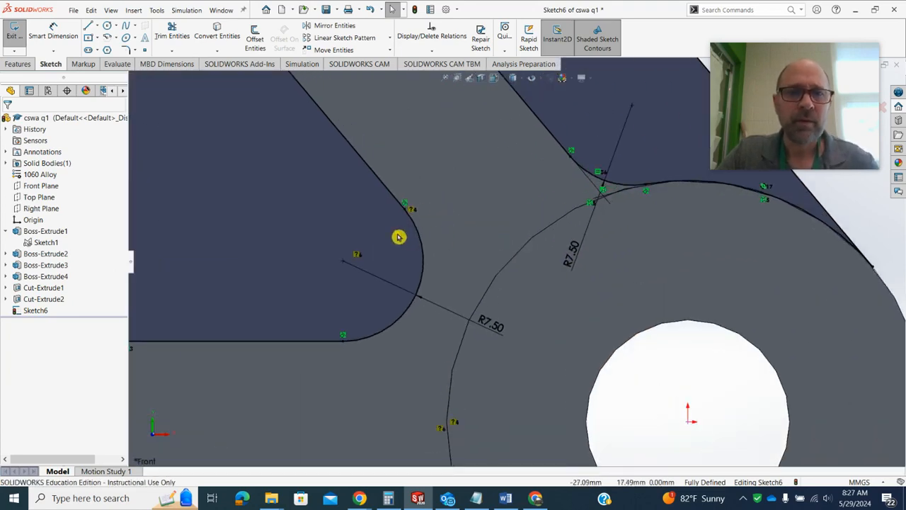
pyautogui.scroll(3, 449, 248)
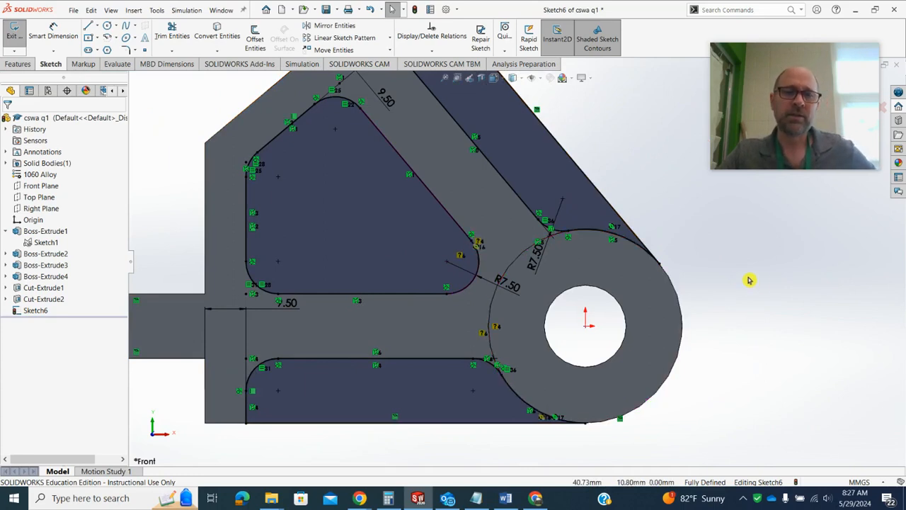
pyautogui.moveTo(803, 57); pyautogui.dragTo(792, 200)
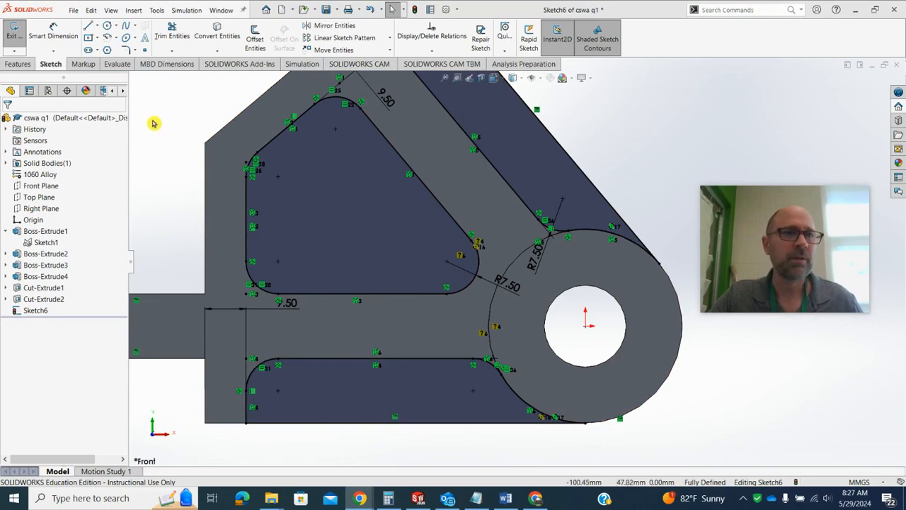
# Cut the three pocket profiles 9.5 mm deep into the front face with a blind Extruded Cut
pyautogui.click(18, 64)
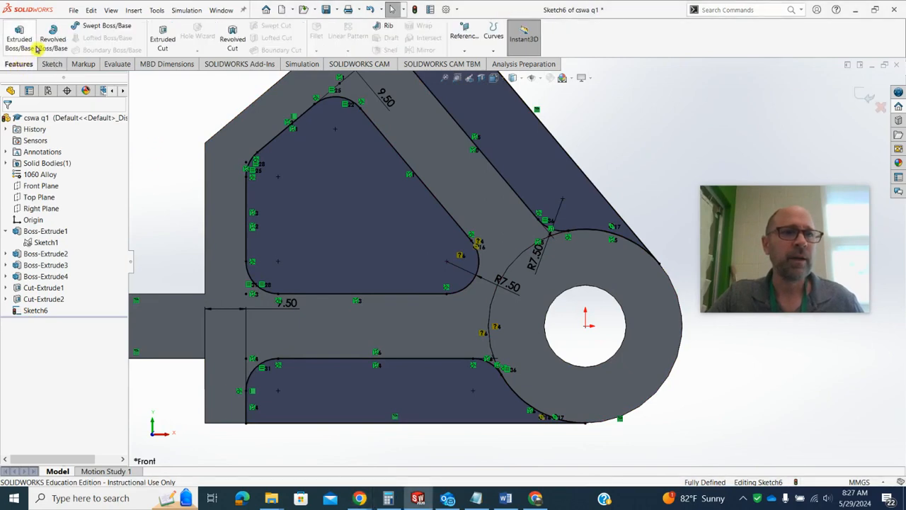
pyautogui.click(162, 36)
pyautogui.moveTo(360, 498)
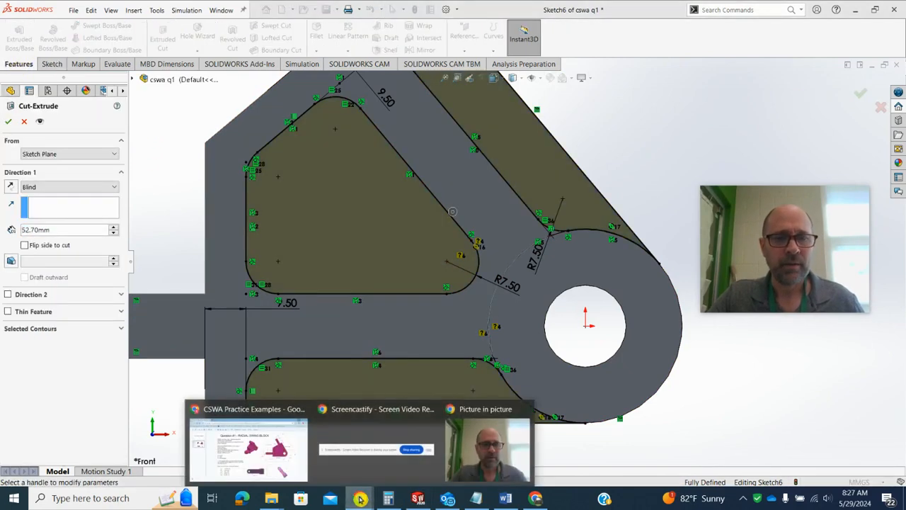
pyautogui.click(275, 461)
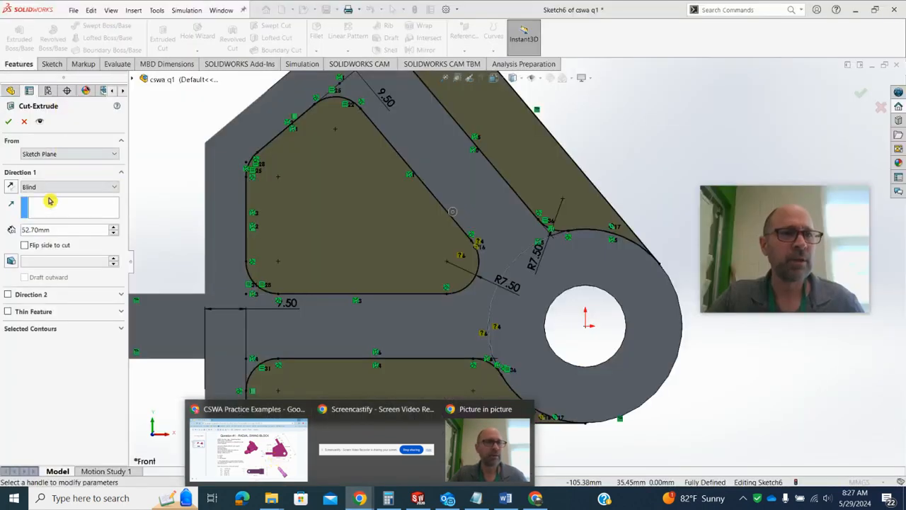
pyautogui.doubleClick(59, 232)
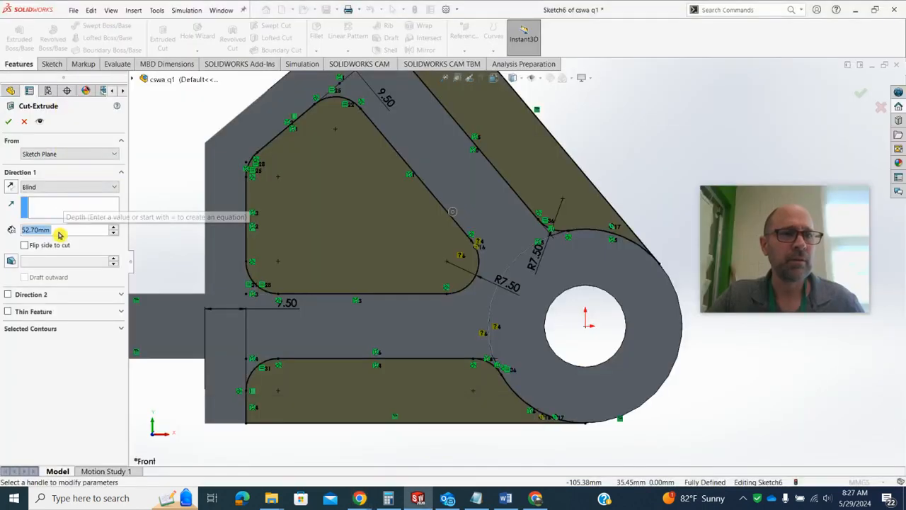
pyautogui.write('9.5')
pyautogui.press('Return')
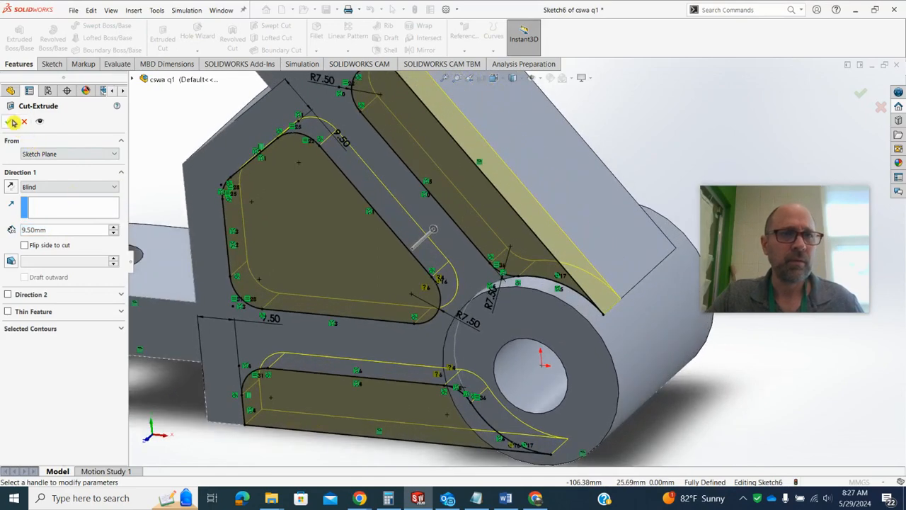
pyautogui.click(10, 120)
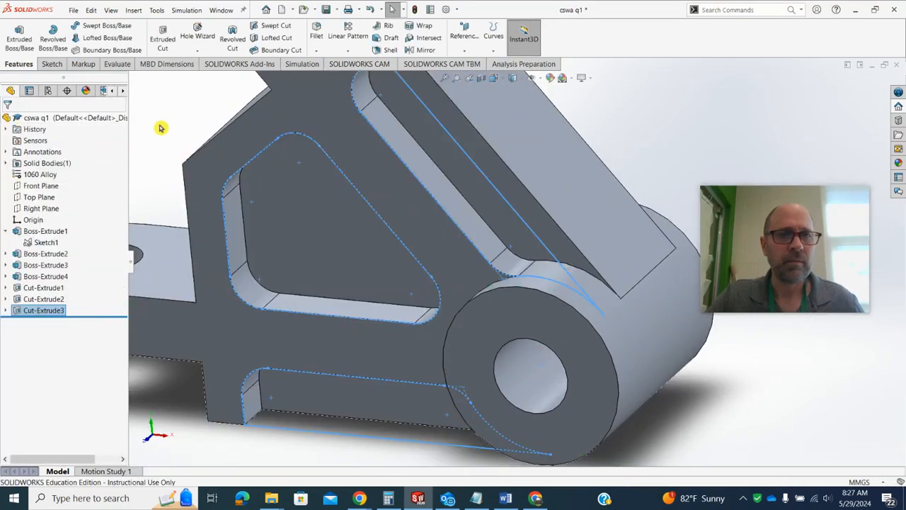
# Mirror the pocket cut about the Front Plane to the block's opposite side and save the part
pyautogui.press('f')
pyautogui.moveTo(224, 173); pyautogui.dragTo(336, 250, button='middle')
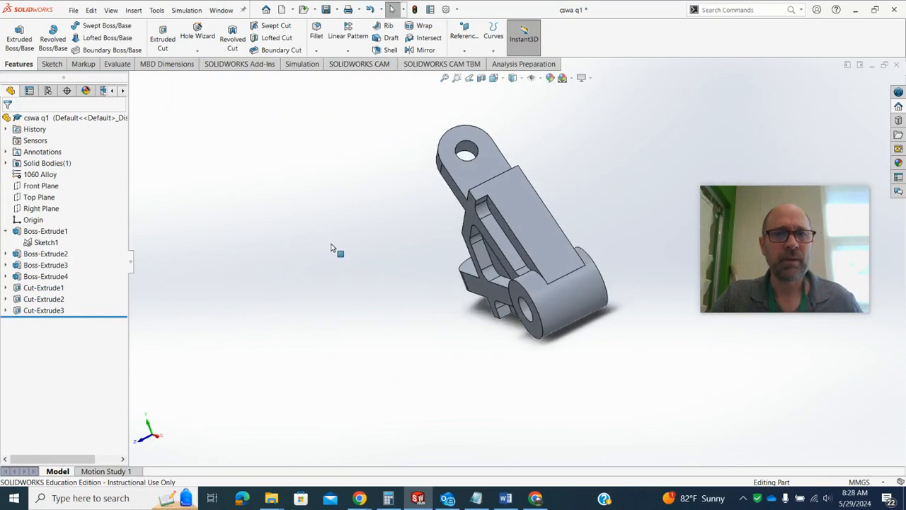
pyautogui.click(41, 187)
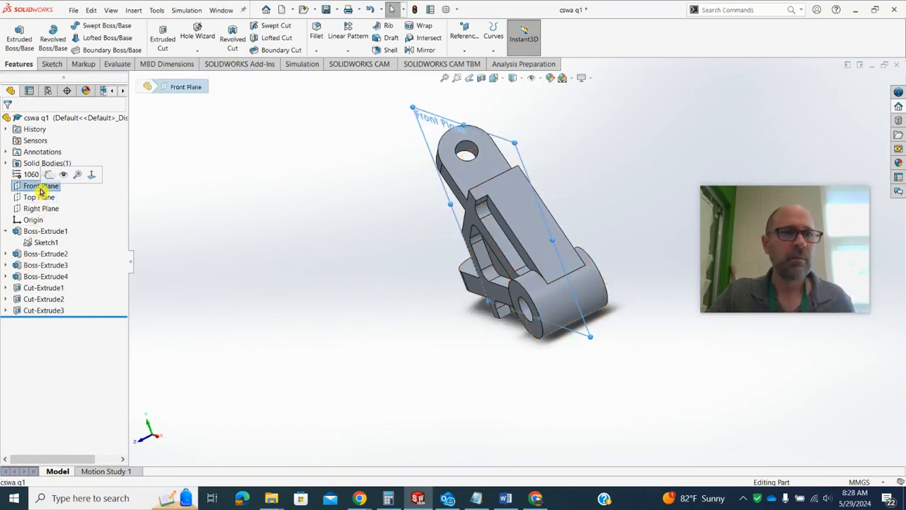
pyautogui.click(320, 158)
pyautogui.click(427, 51)
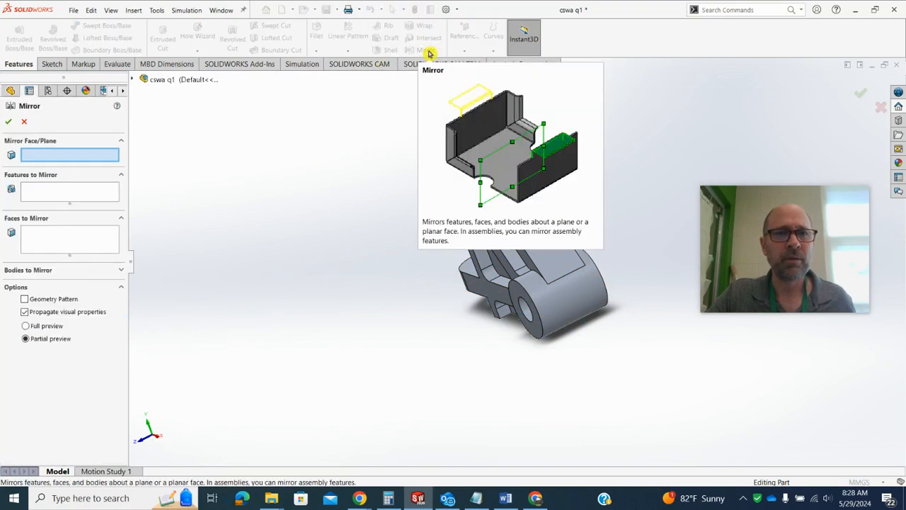
pyautogui.click(134, 81)
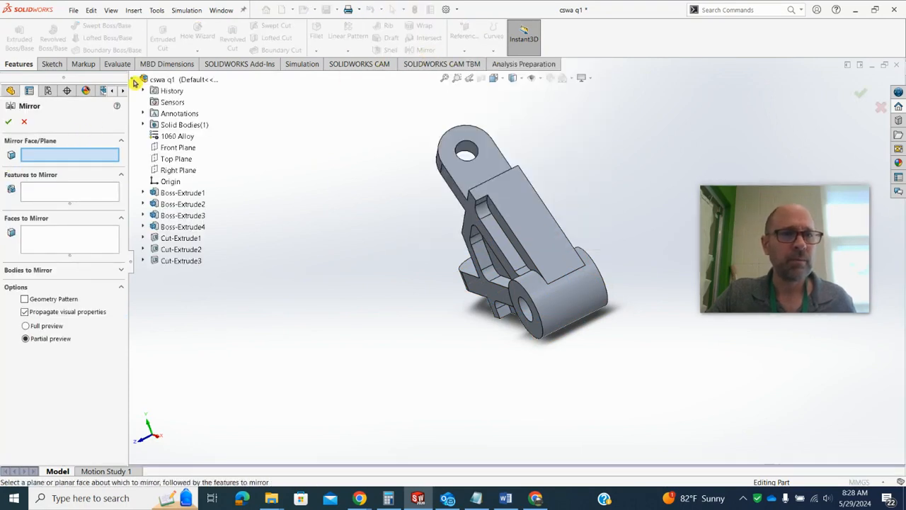
pyautogui.click(178, 147)
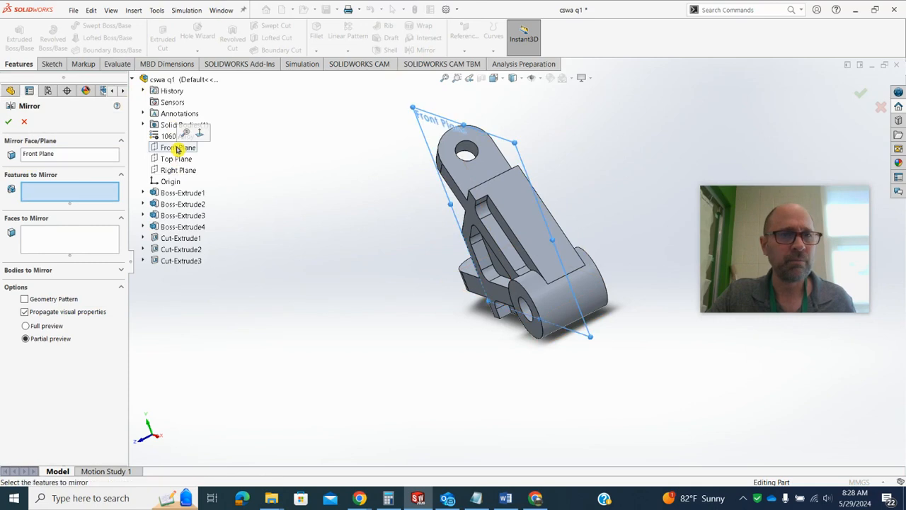
pyautogui.click(172, 262)
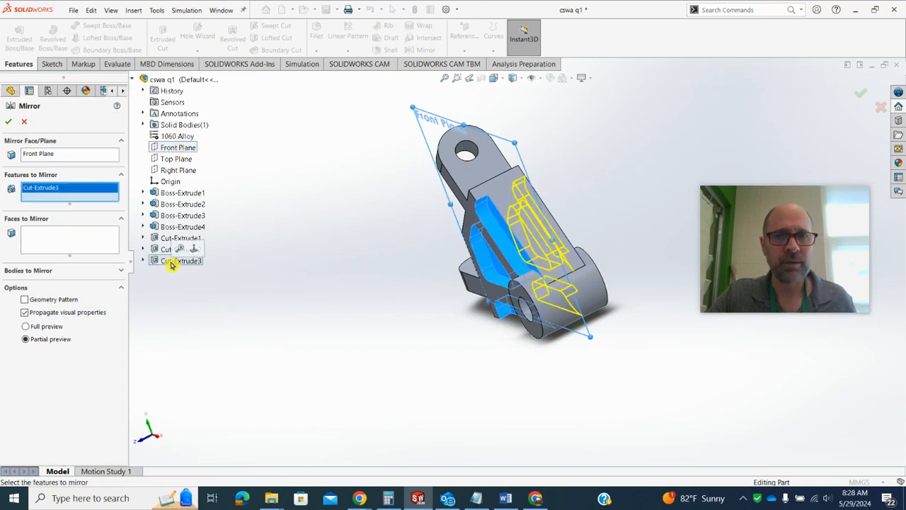
pyautogui.click(9, 121)
pyautogui.moveTo(330, 281); pyautogui.dragTo(364, 227, button='middle')
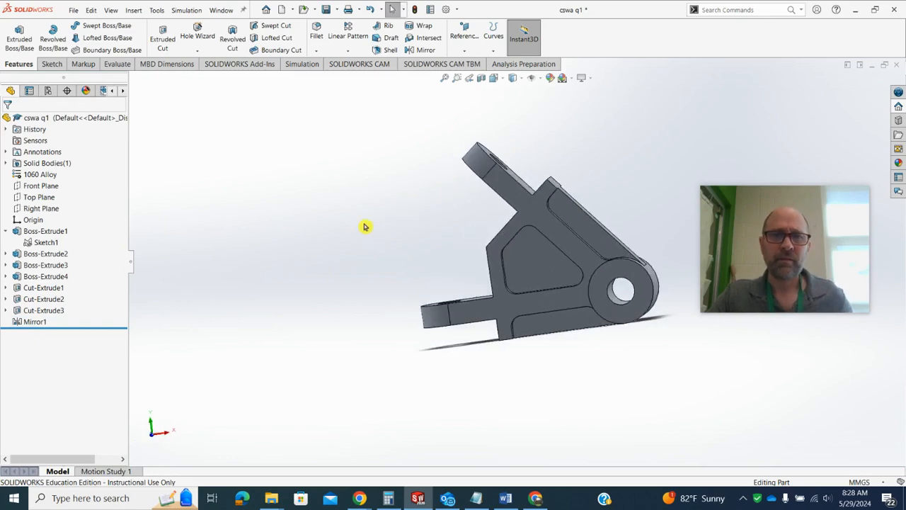
pyautogui.click(325, 9)
# Evaluate the part's mass properties and compare the mass with the answer choices on the Question #1 slide in Chrome
pyautogui.moveTo(361, 502)
pyautogui.click(248, 442)
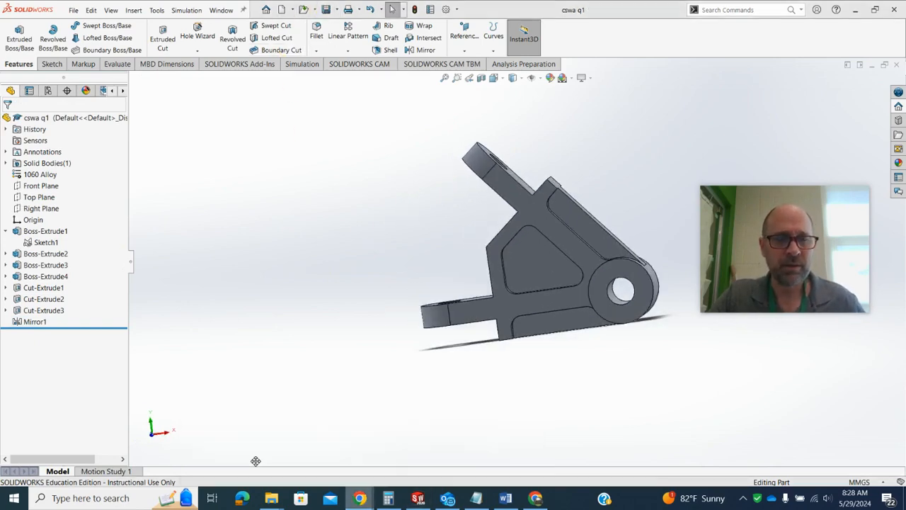
pyautogui.moveTo(736, 263)
pyautogui.mouseDown()
pyautogui.moveTo(810, 290)
pyautogui.moveTo(842, 372)
pyautogui.mouseUp()
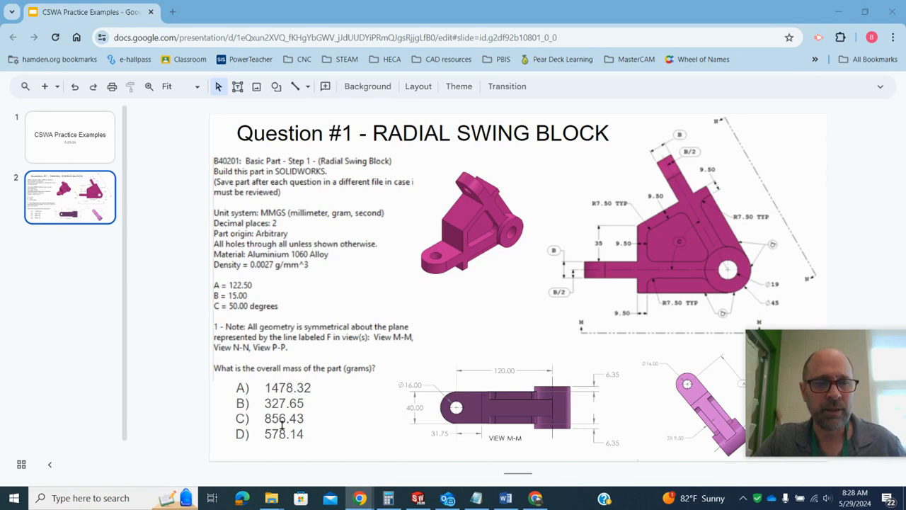
pyautogui.click(844, 17)
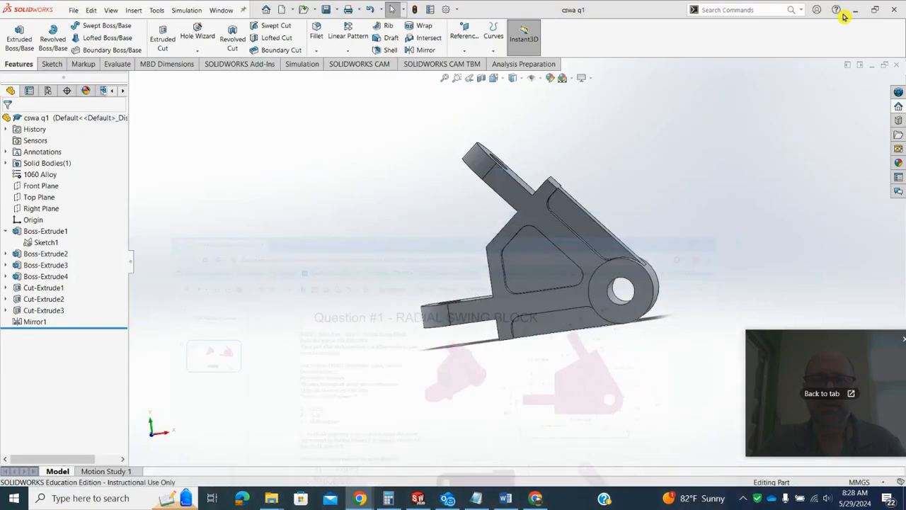
pyautogui.click(117, 65)
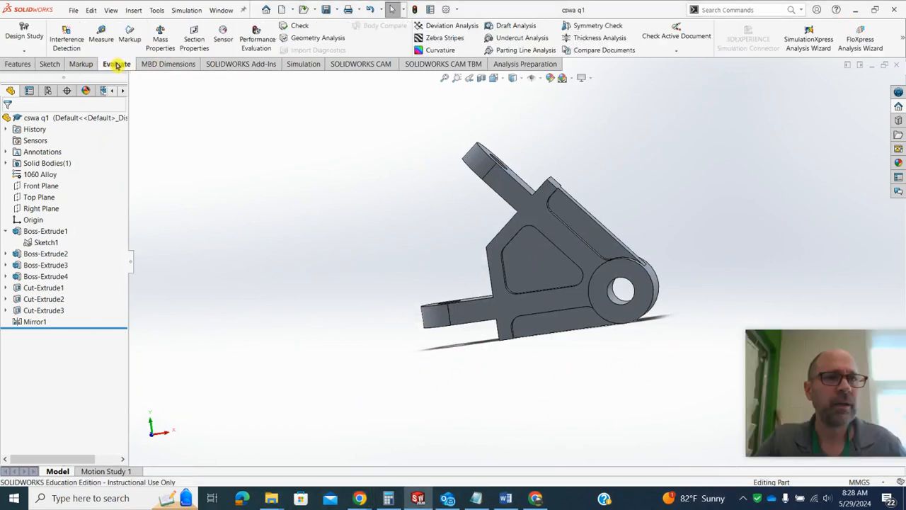
pyautogui.click(154, 43)
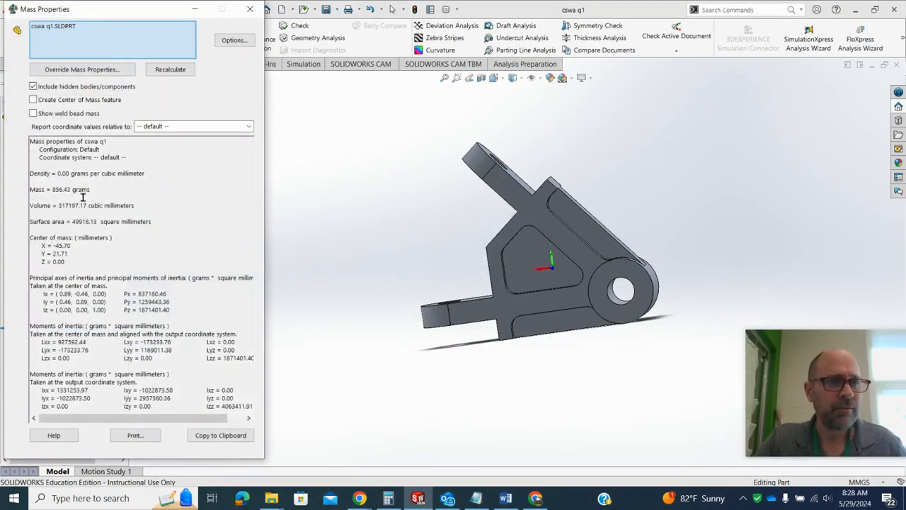
pyautogui.moveTo(360, 498)
pyautogui.click(275, 444)
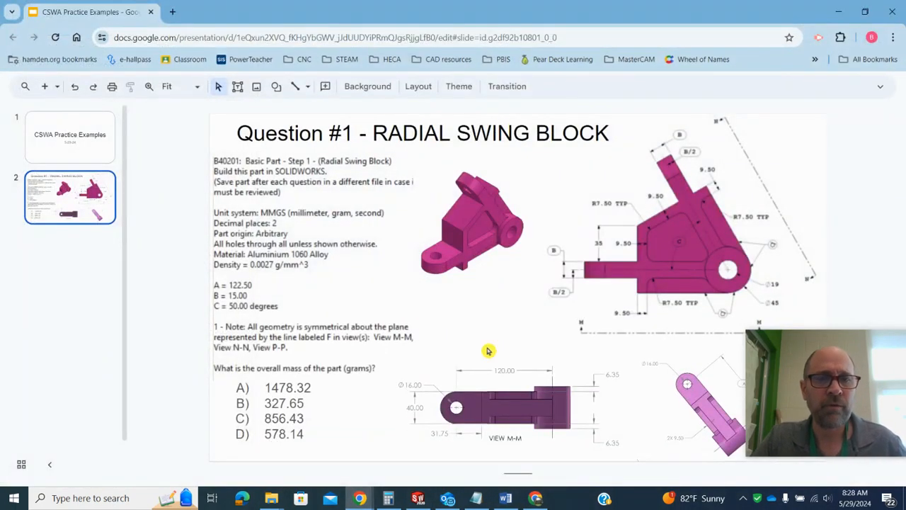
pyautogui.click(842, 10)
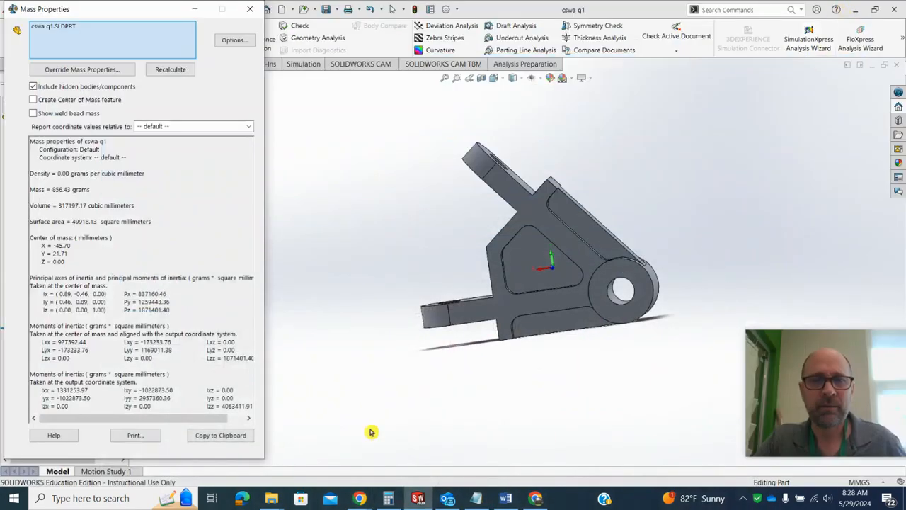
pyautogui.click(250, 9)
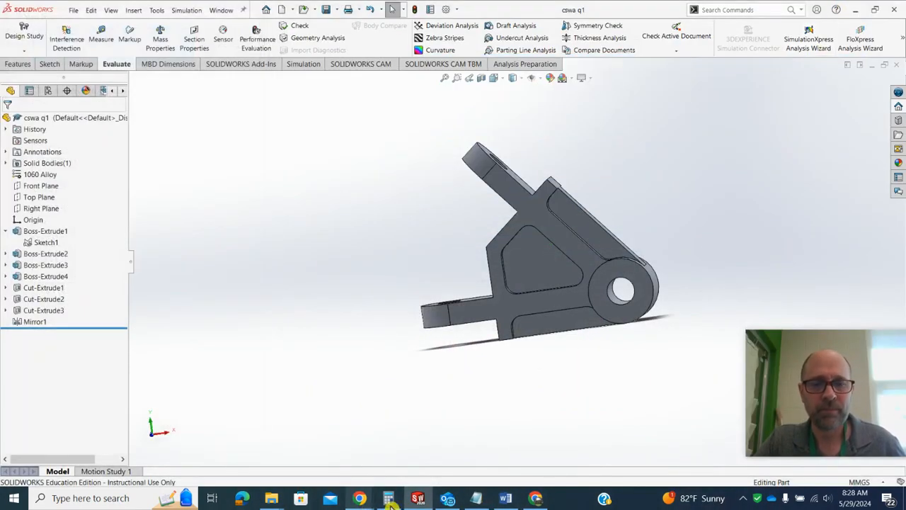
pyautogui.click(843, 397)
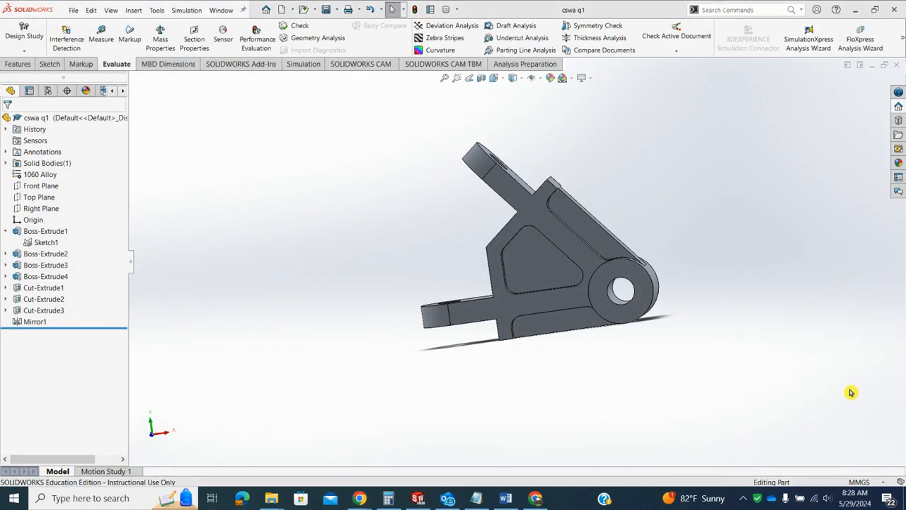